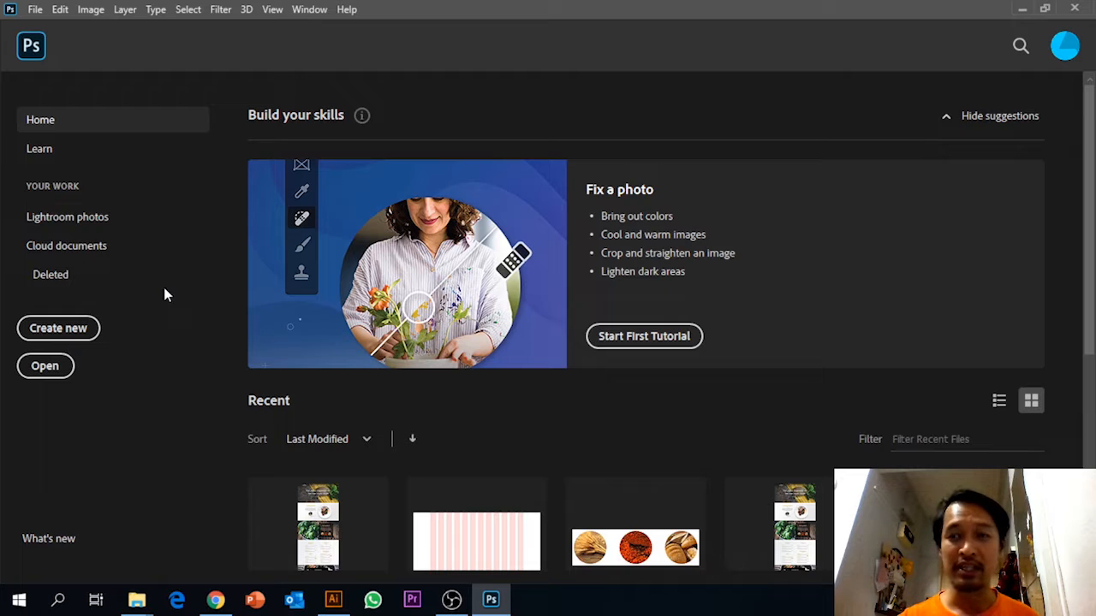
Go to the desktop, create a new folder there and try to name it Week 2.
click(1022, 9)
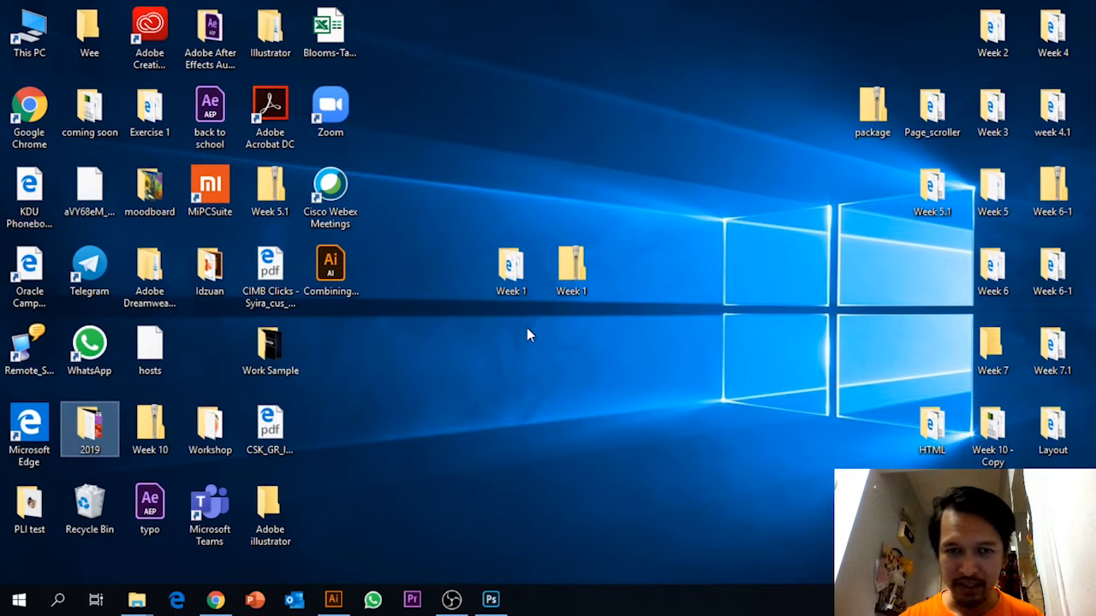
right_click(518, 334)
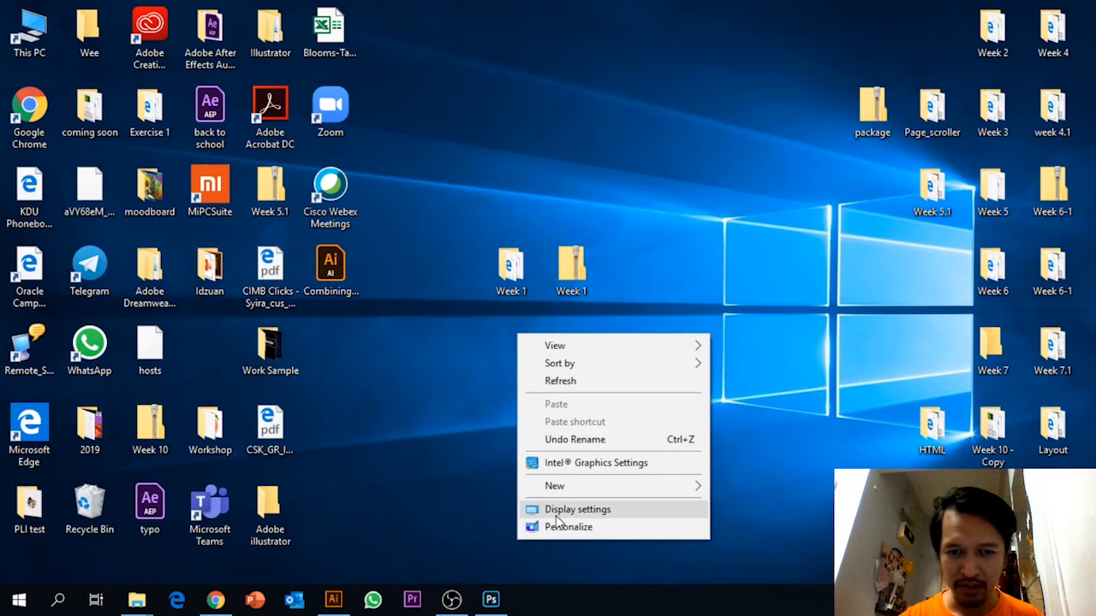
mouse_move(557, 485)
click(788, 234)
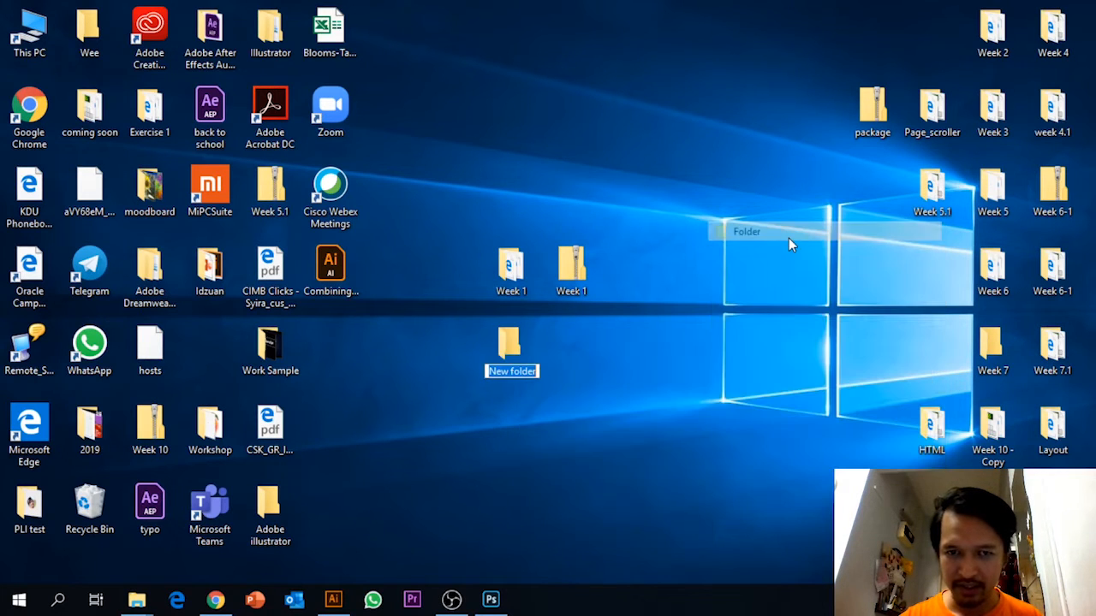
text(Week 2)
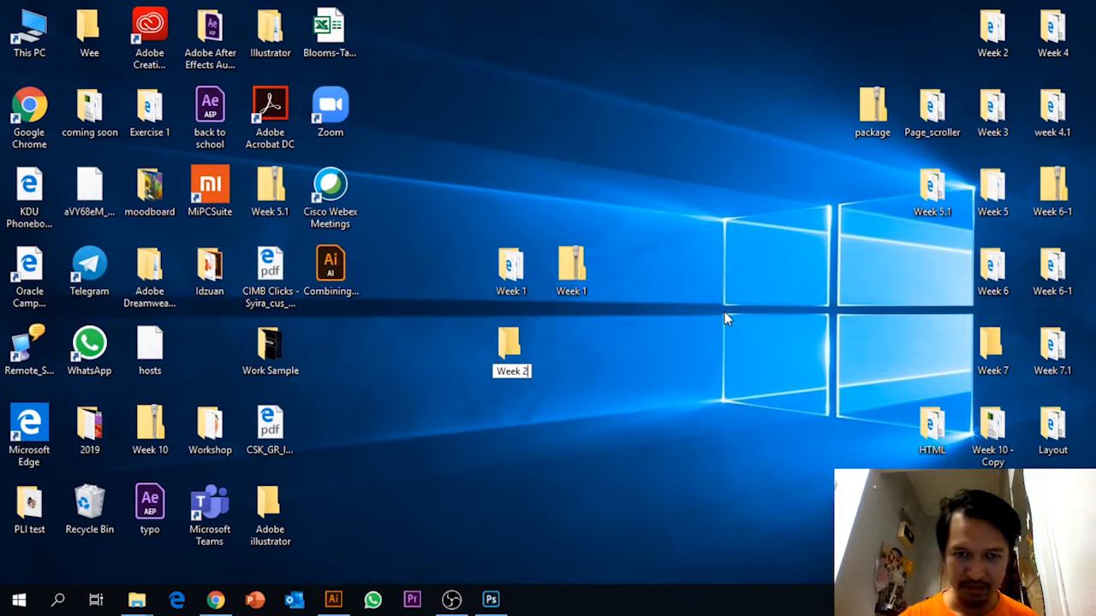
Rename the existing Week 2 folder to Week 2-1 and name the new desktop folder Week 2.
right_click(505, 355)
click(545, 324)
text(We)
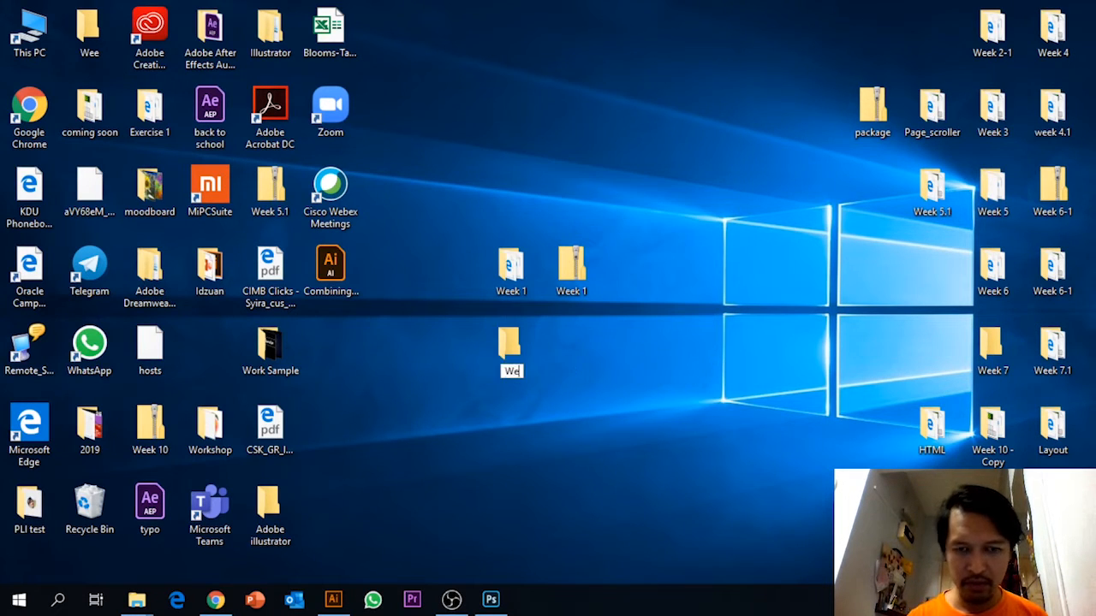
text(ek 2)
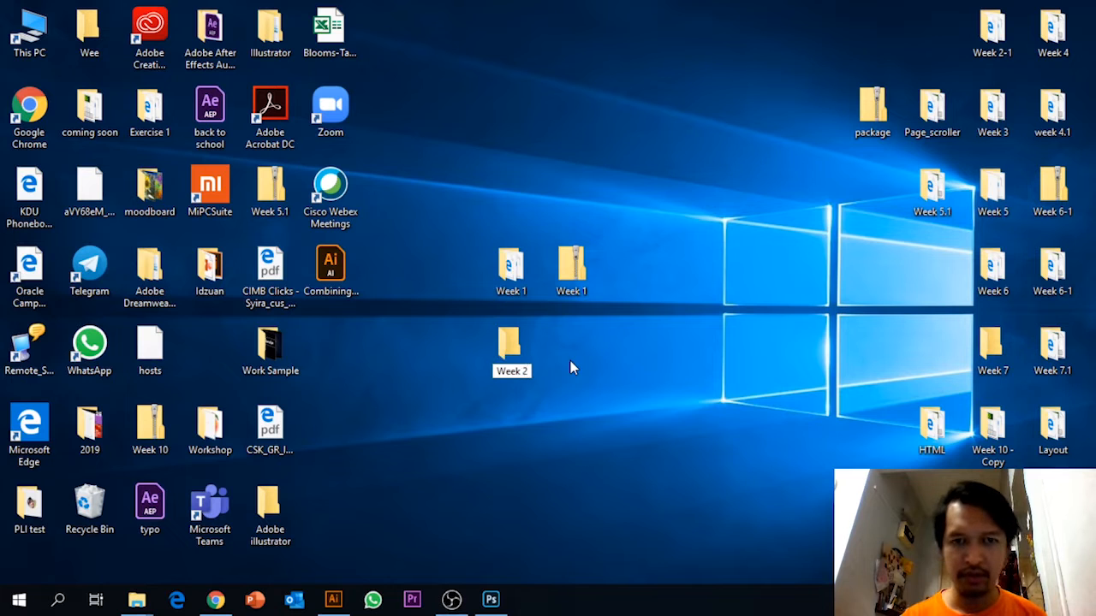
key(Return)
Open the new Week 2 folder and copy the files from 12 column guide through section3-background in the Tutorial folder.
double_click(521, 366)
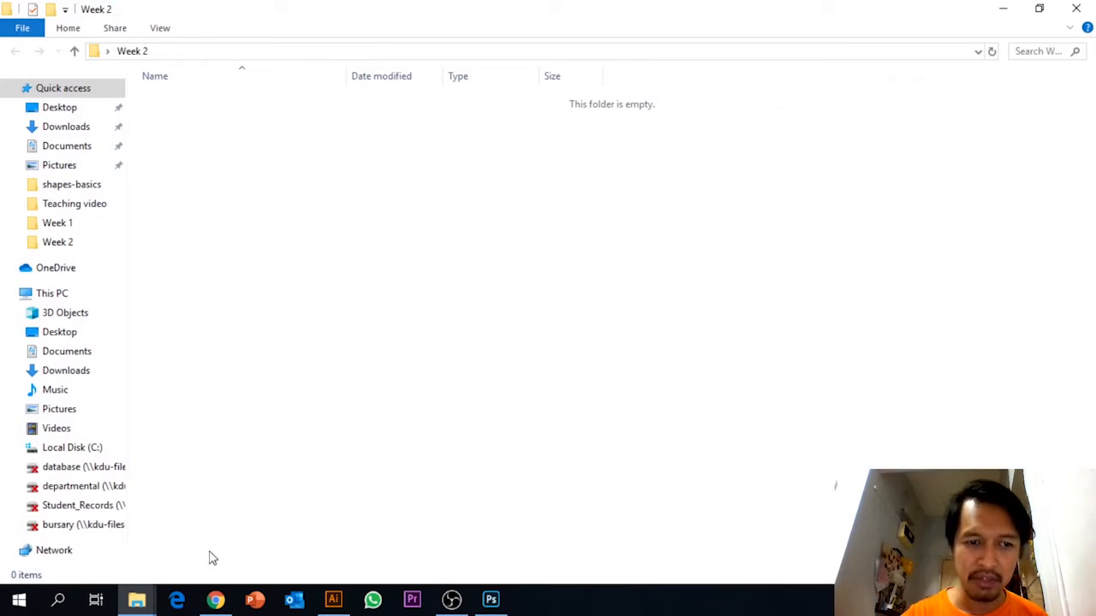
click(137, 602)
click(115, 566)
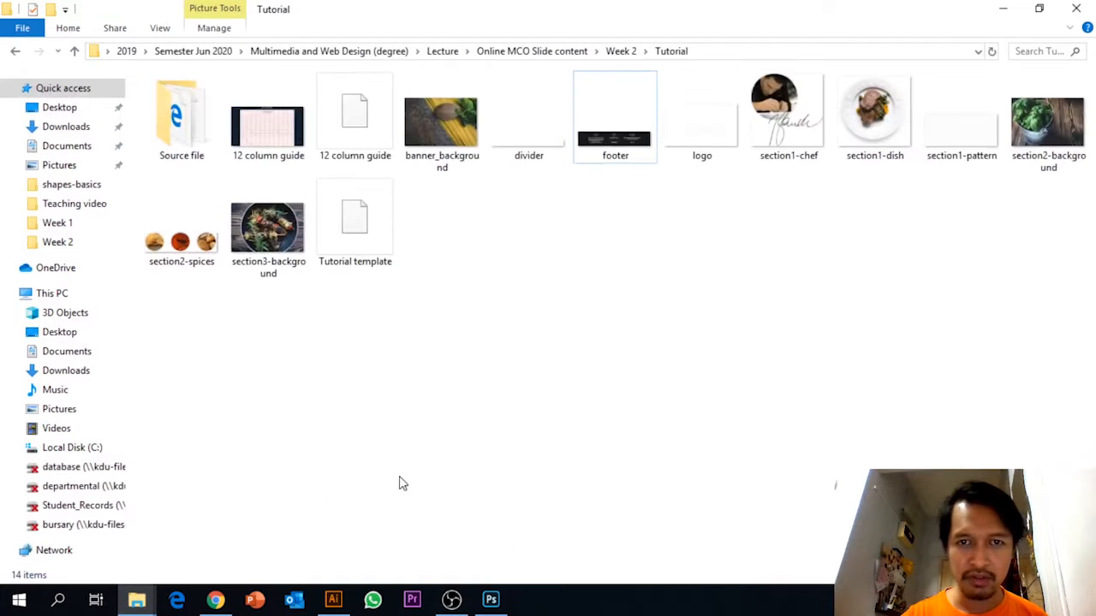
click(273, 144)
shift+click(271, 224)
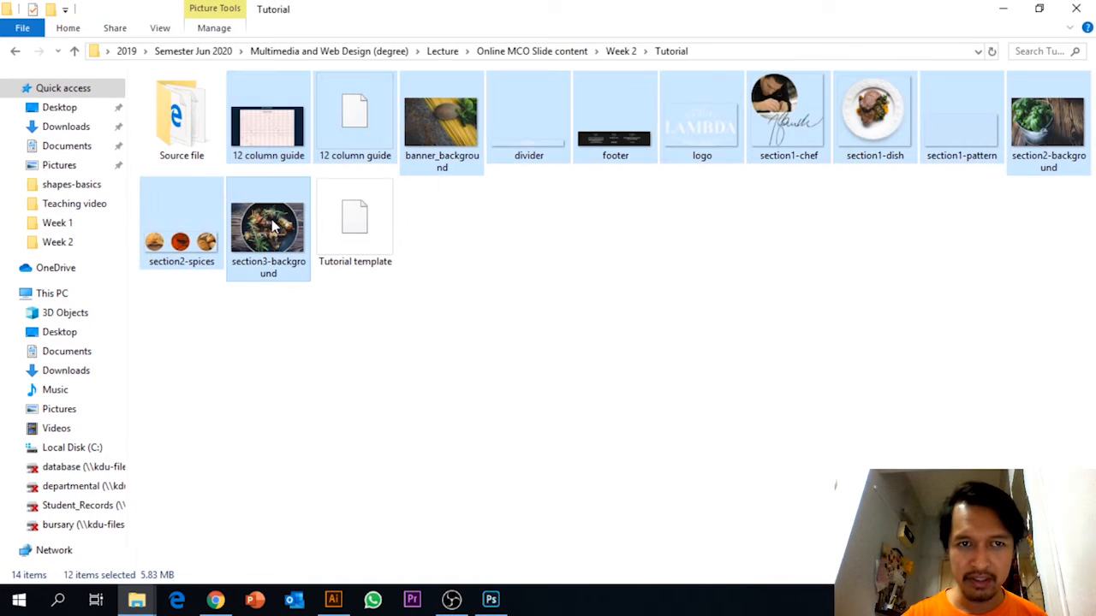
right_click(271, 224)
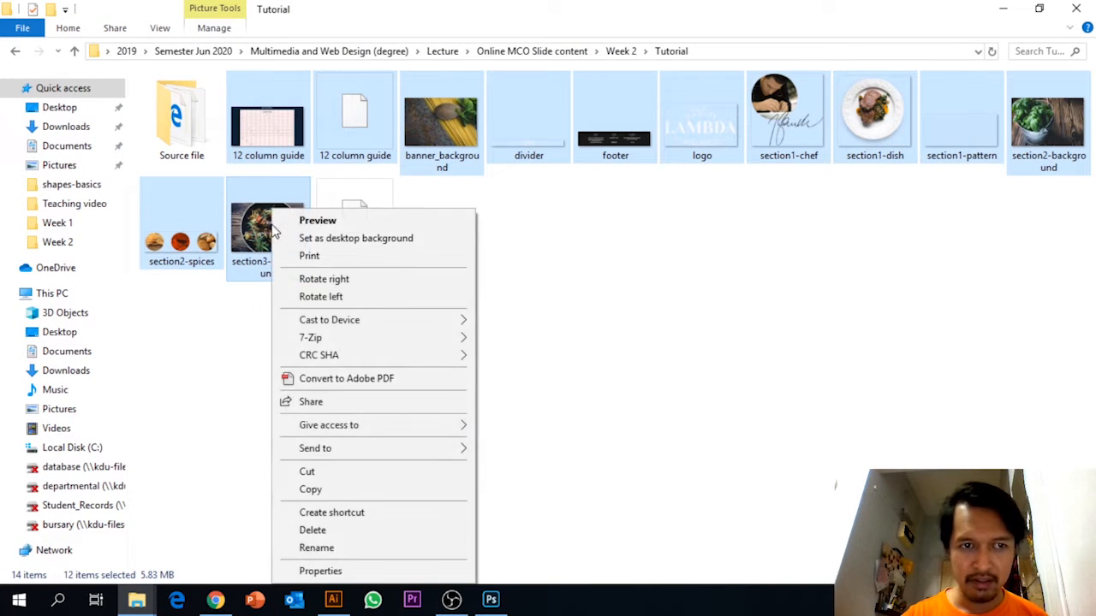
click(306, 489)
Paste the copied tutorial files into the new Week 2 folder.
click(1002, 12)
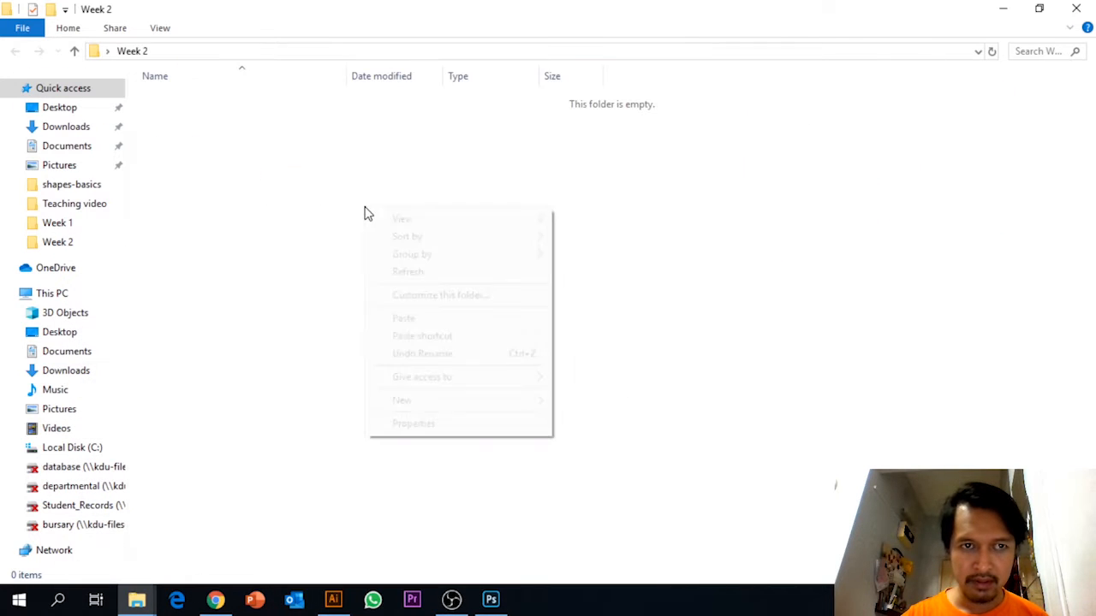
right_click(365, 209)
click(402, 318)
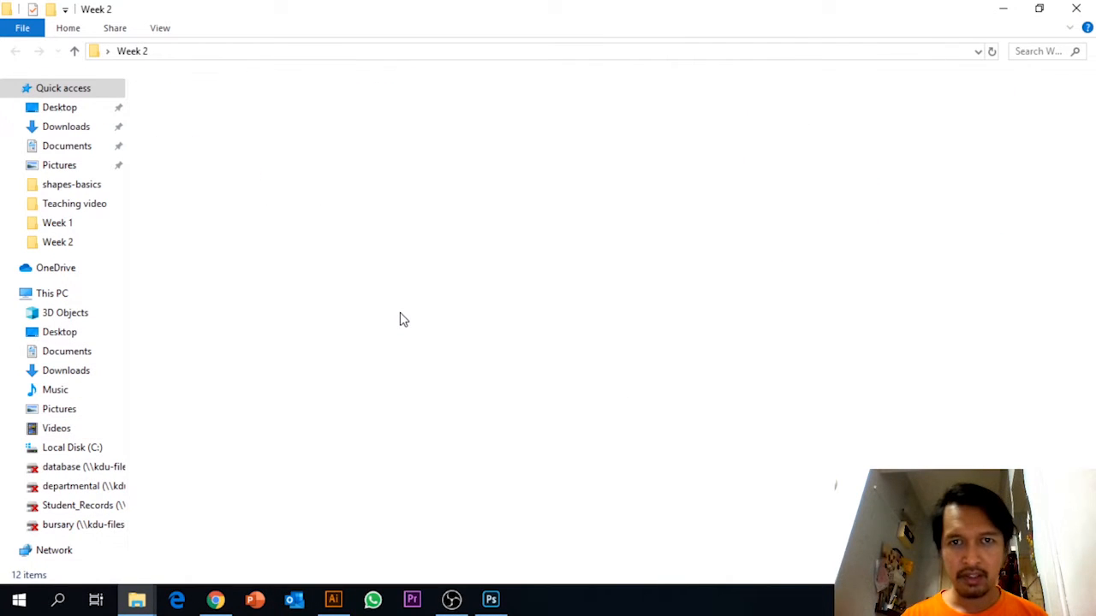
click(402, 318)
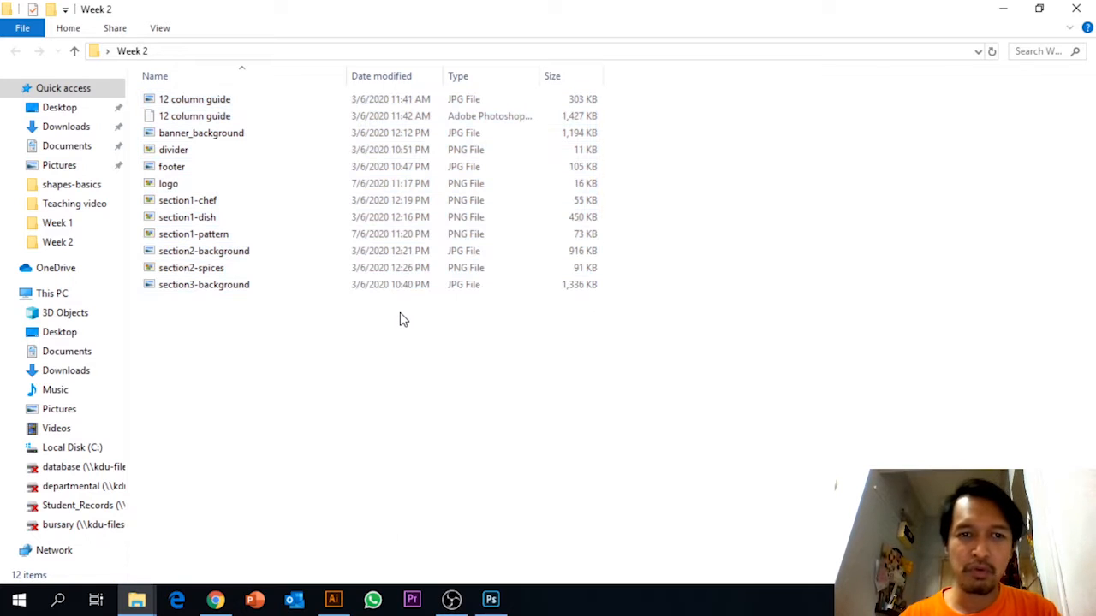
Display the files in the Week 2 folder as medium icons.
right_click(402, 319)
mouse_move(418, 324)
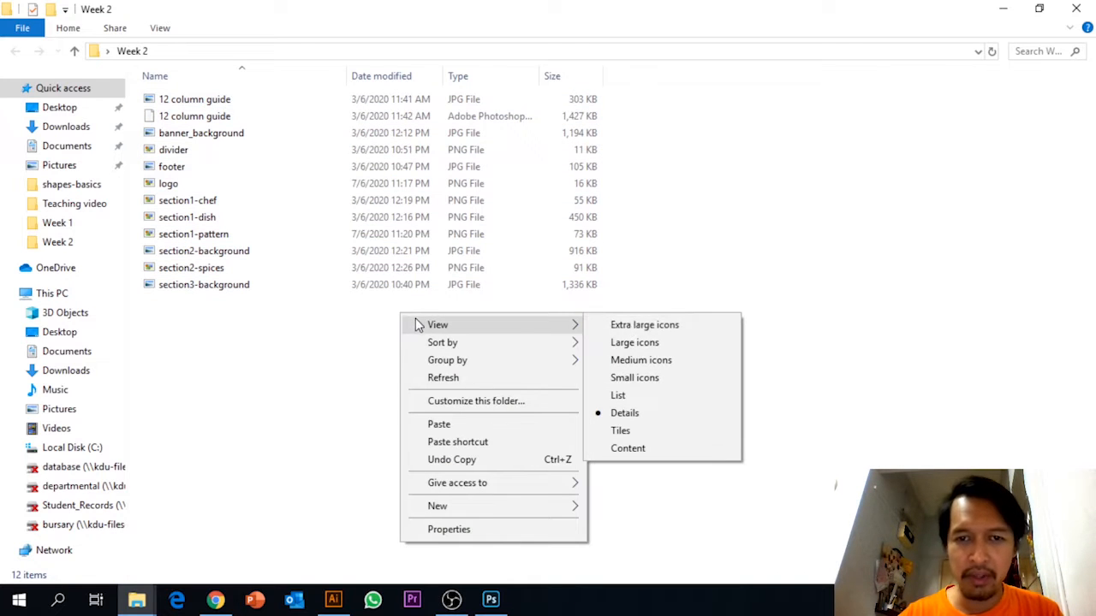
click(635, 377)
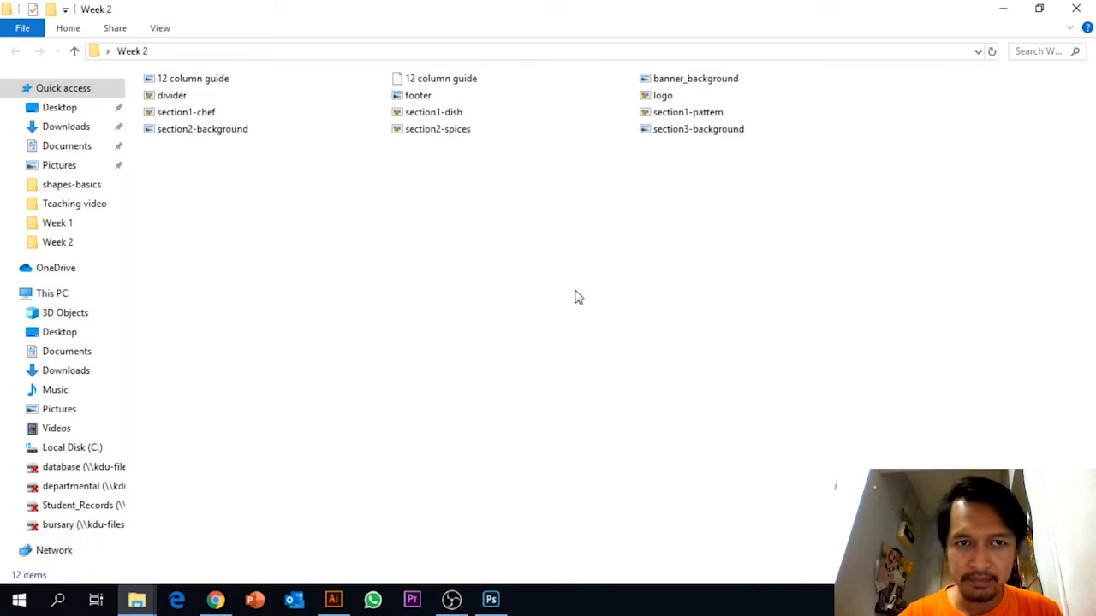
right_click(522, 248)
mouse_move(580, 257)
click(761, 291)
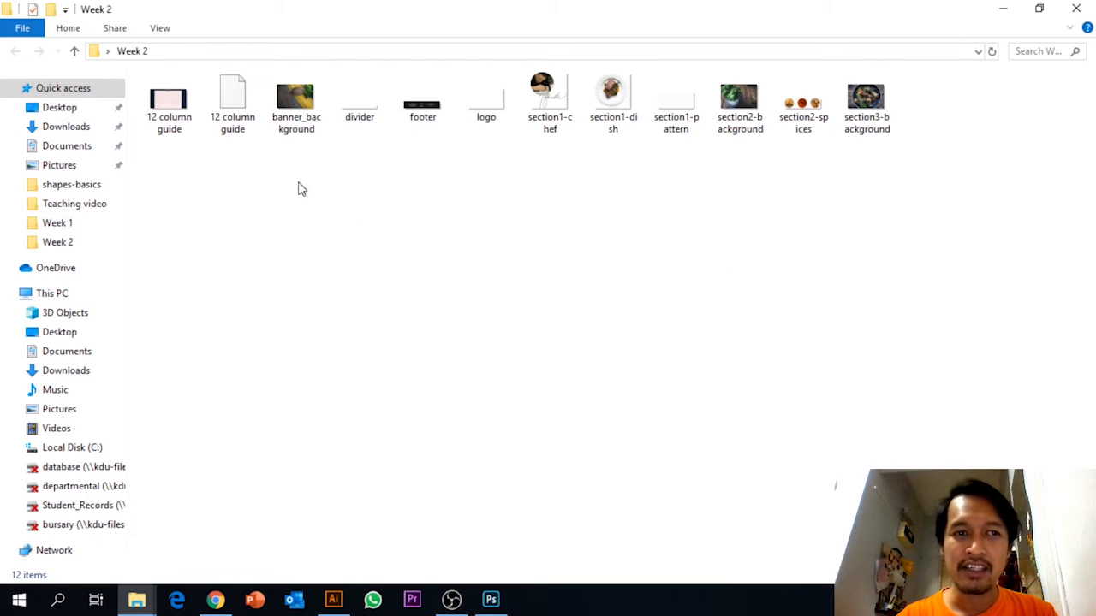
Open the 12 column guide Photoshop file from the Week 2 folder in Photoshop and collapse the properties display.
click(243, 125)
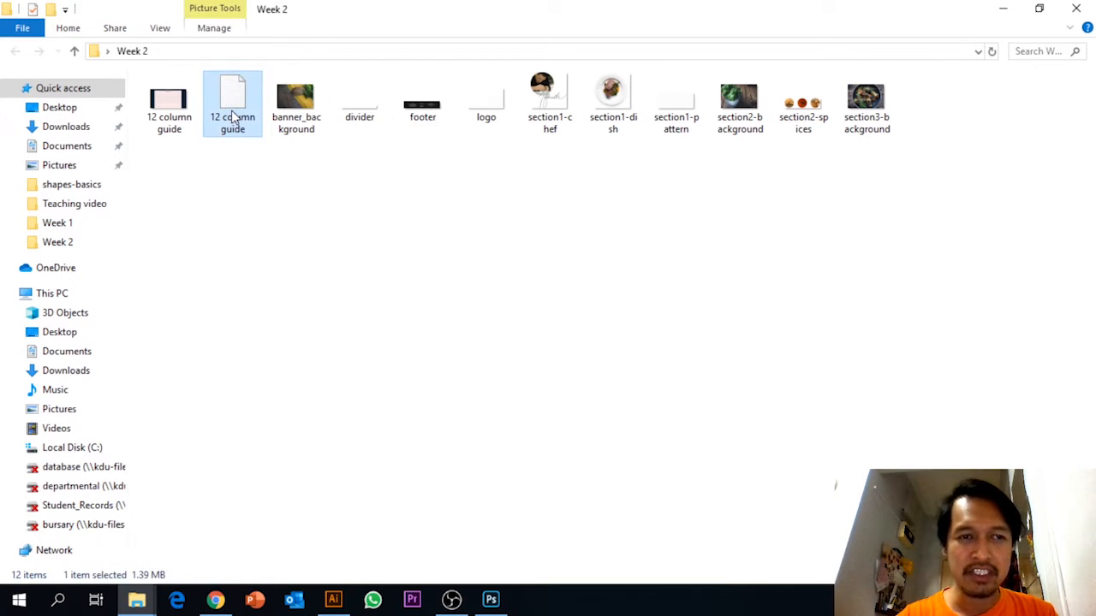
drag(235, 116, 396, 58)
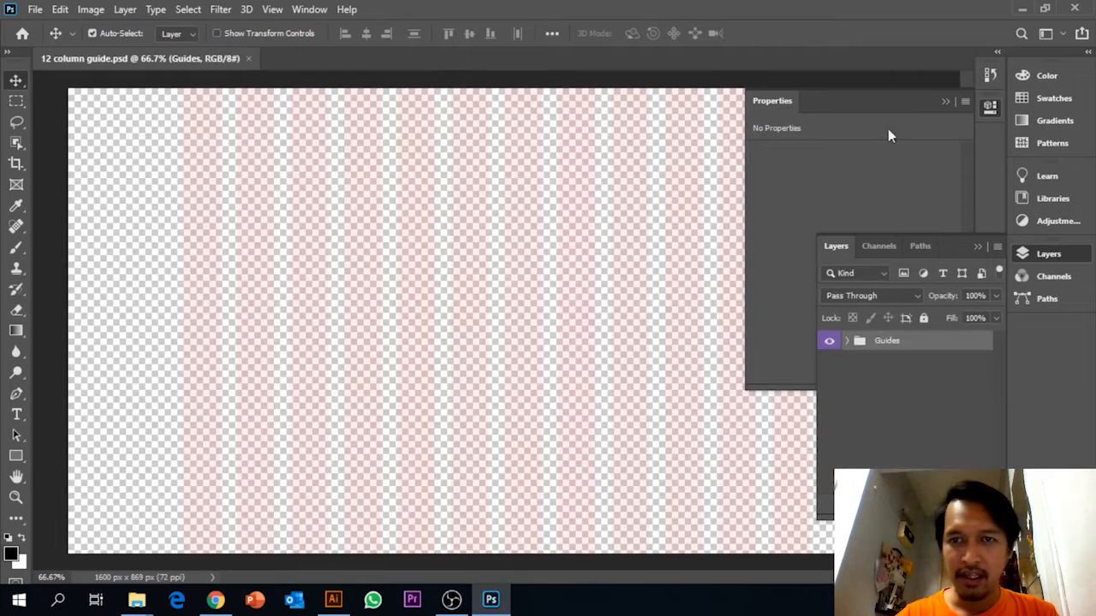
click(945, 102)
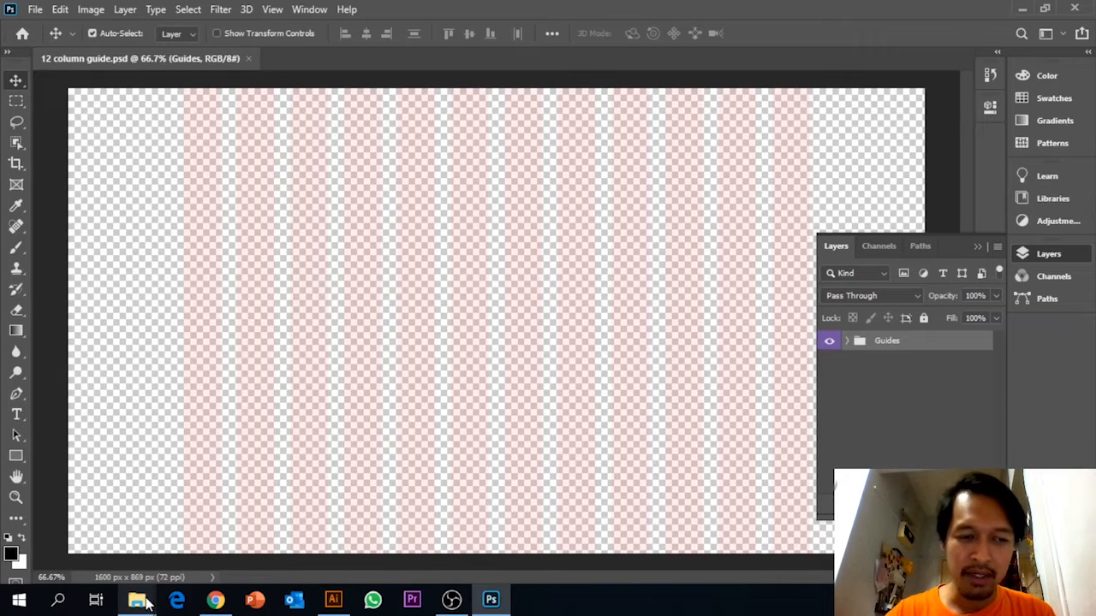
Open the 12 column guide JPG from the Week 2 folder, examine the column widths of the 960 grid system, and close it.
mouse_move(144, 600)
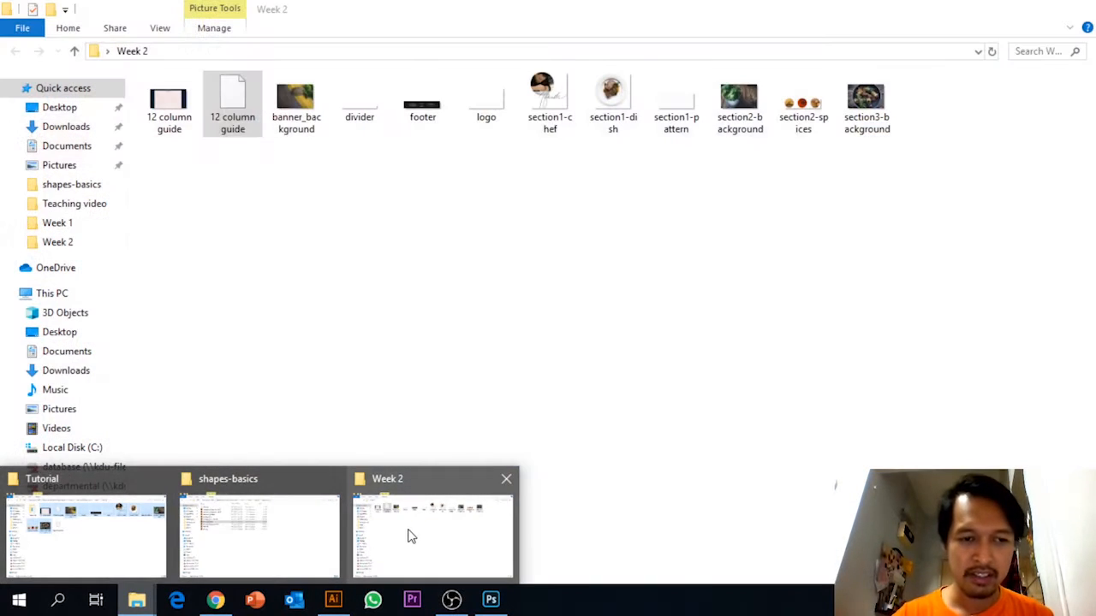
click(409, 535)
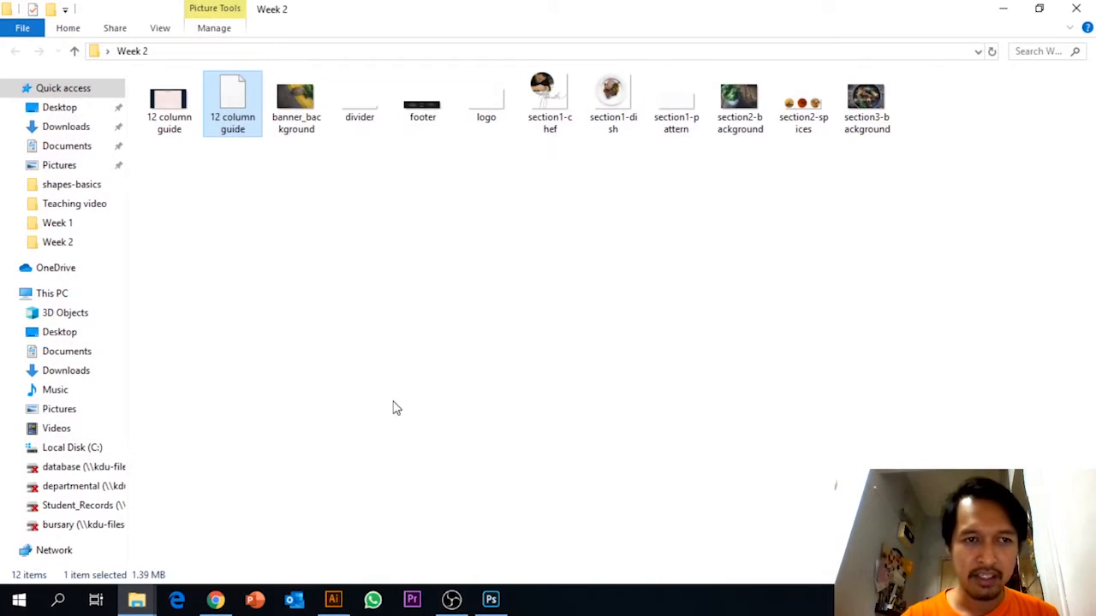
double_click(178, 121)
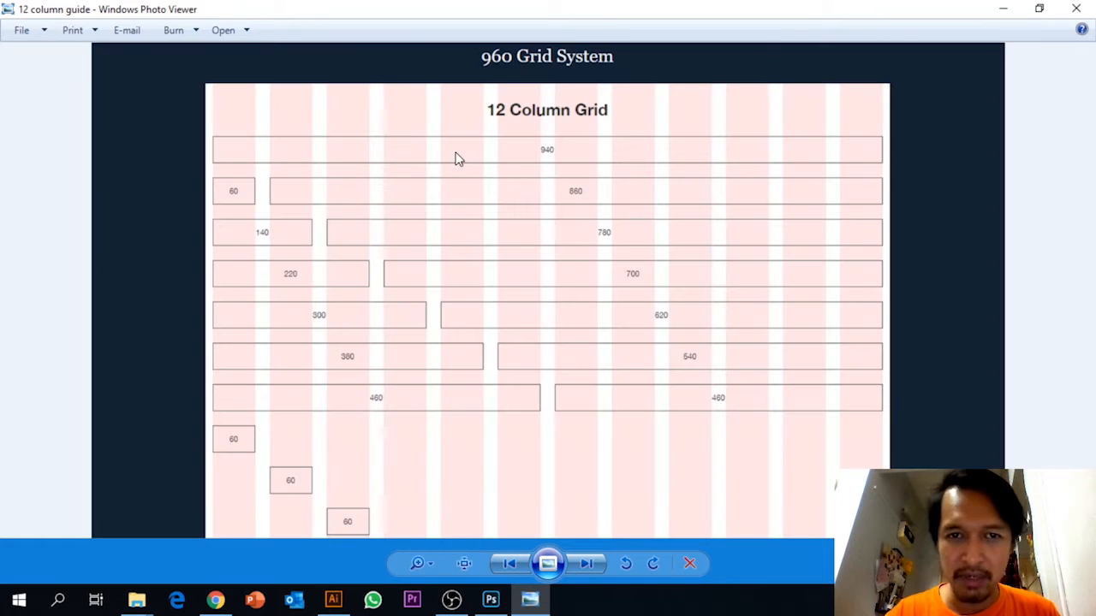
scroll(454, 154, up, 2)
drag(454, 151, 433, 245)
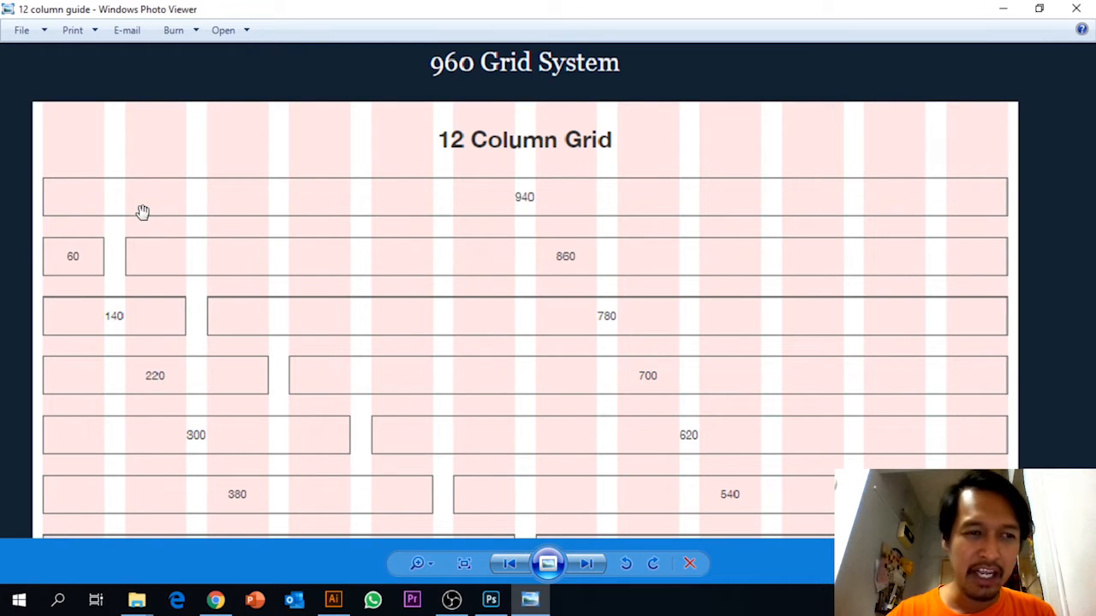
drag(105, 267, 66, 310)
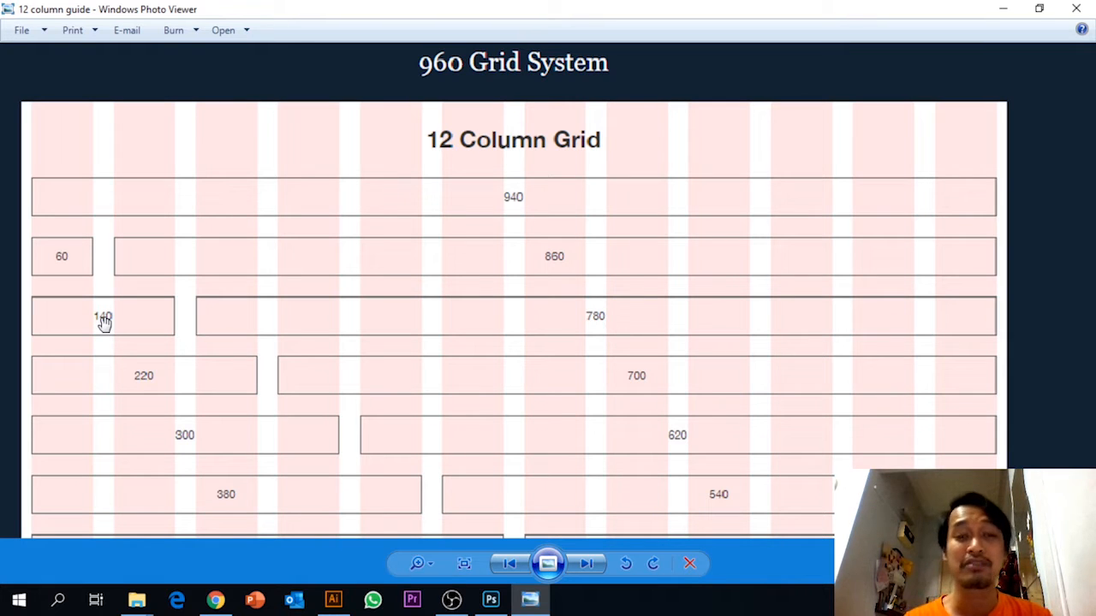
drag(485, 311, 496, 218)
drag(685, 330, 653, 227)
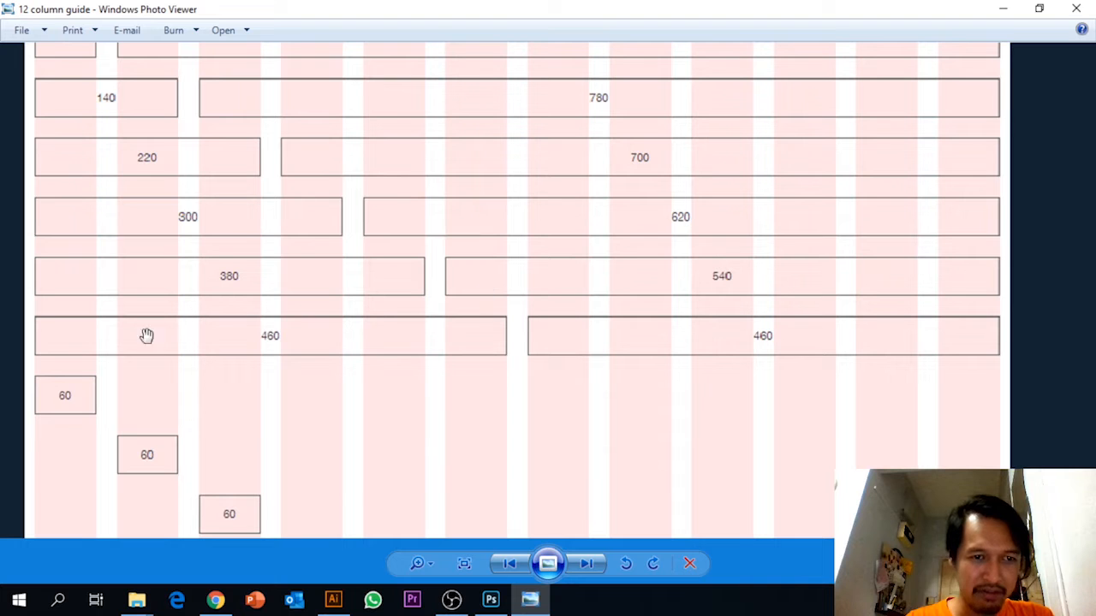
drag(489, 357, 631, 553)
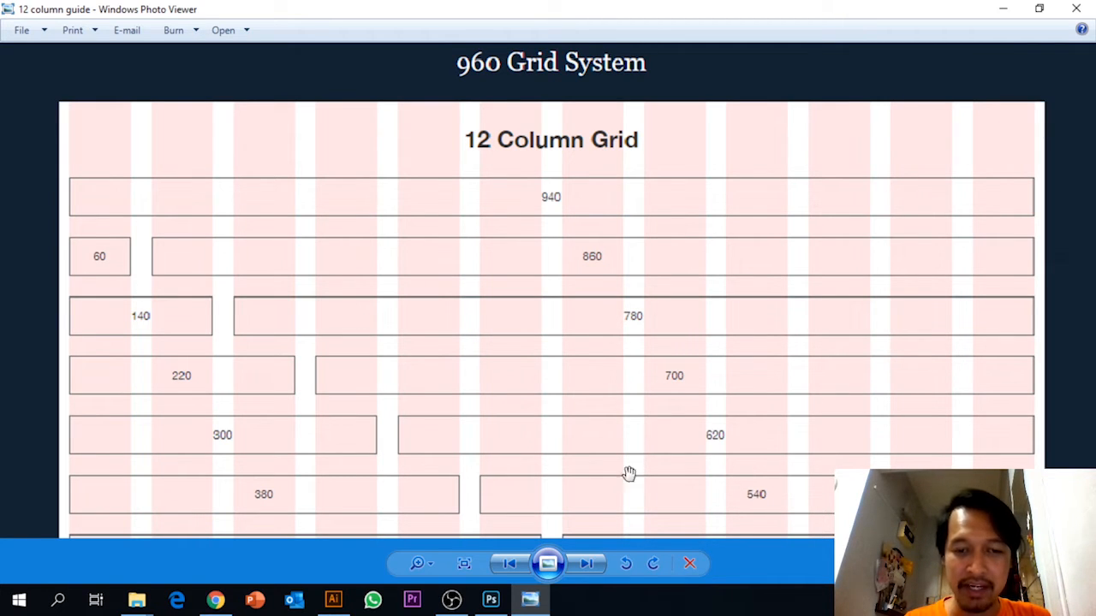
click(1076, 10)
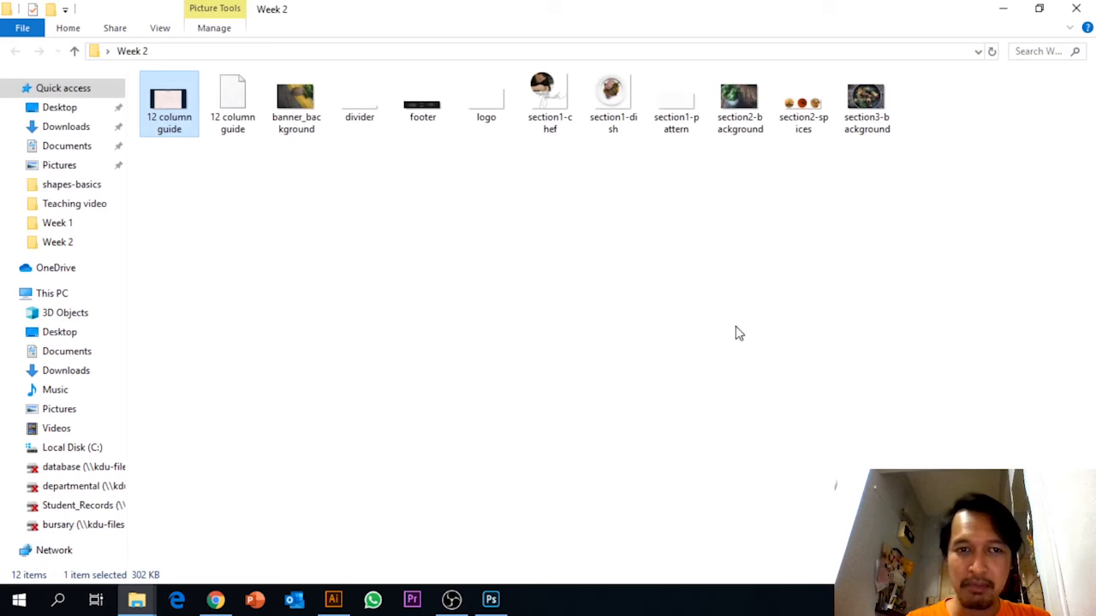
Switch back to the 12 column guide document in Photoshop.
click(504, 601)
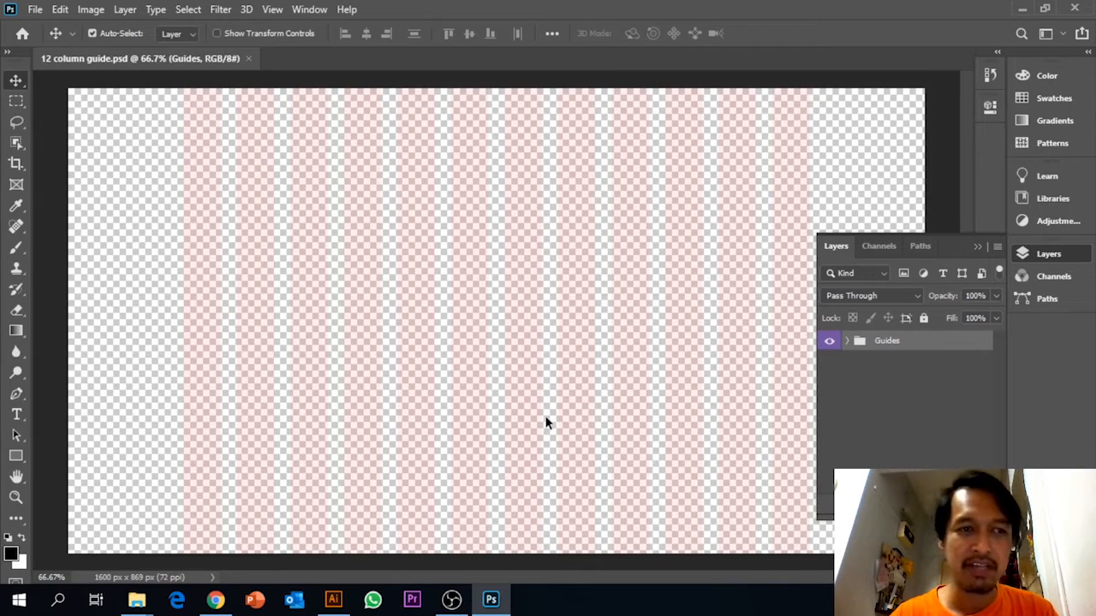
mouse_move(139, 599)
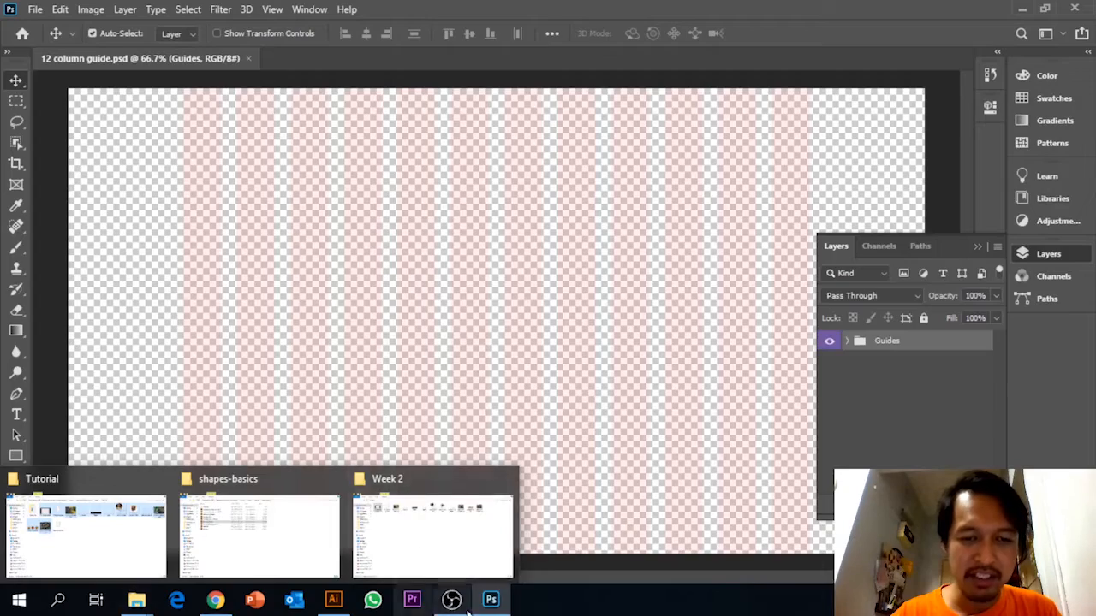
mouse_move(492, 602)
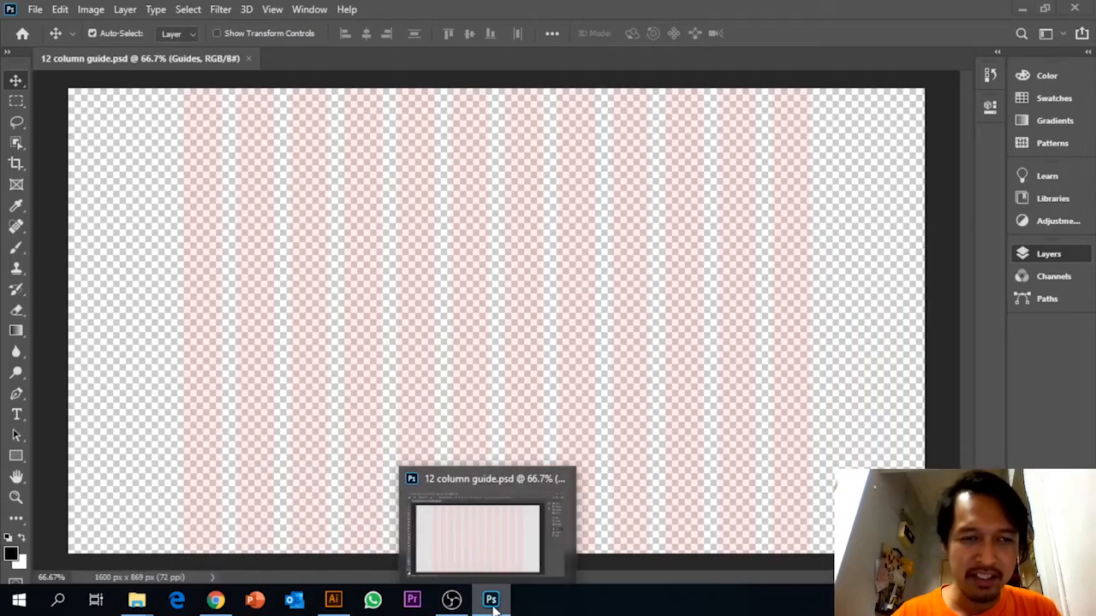
click(488, 600)
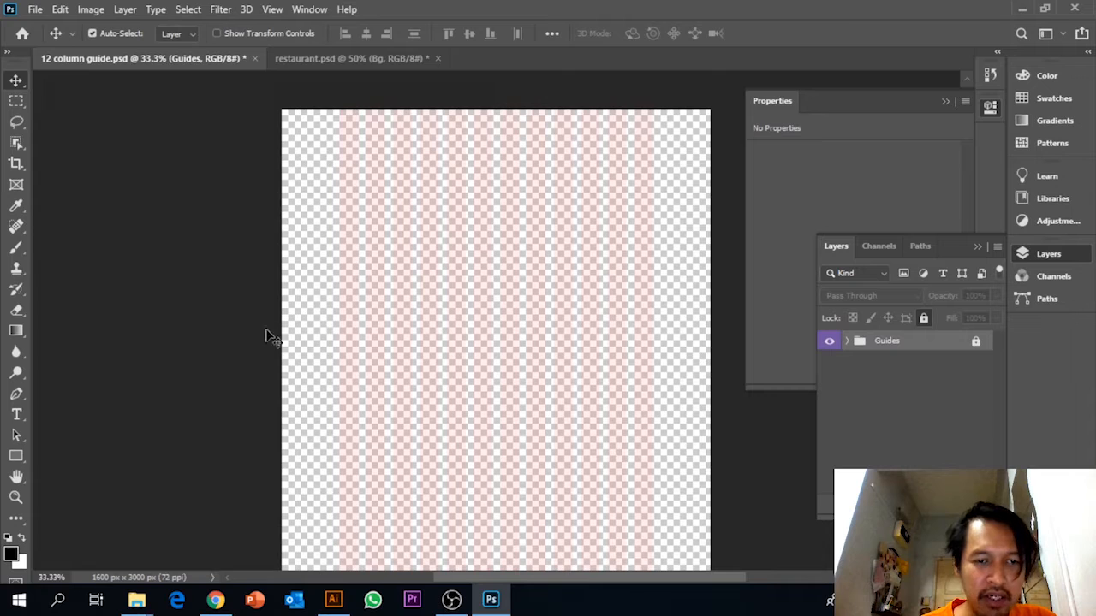
Draw a black rectangle about 1597 × 864 px across the top of the 12 column guide canvas.
click(16, 455)
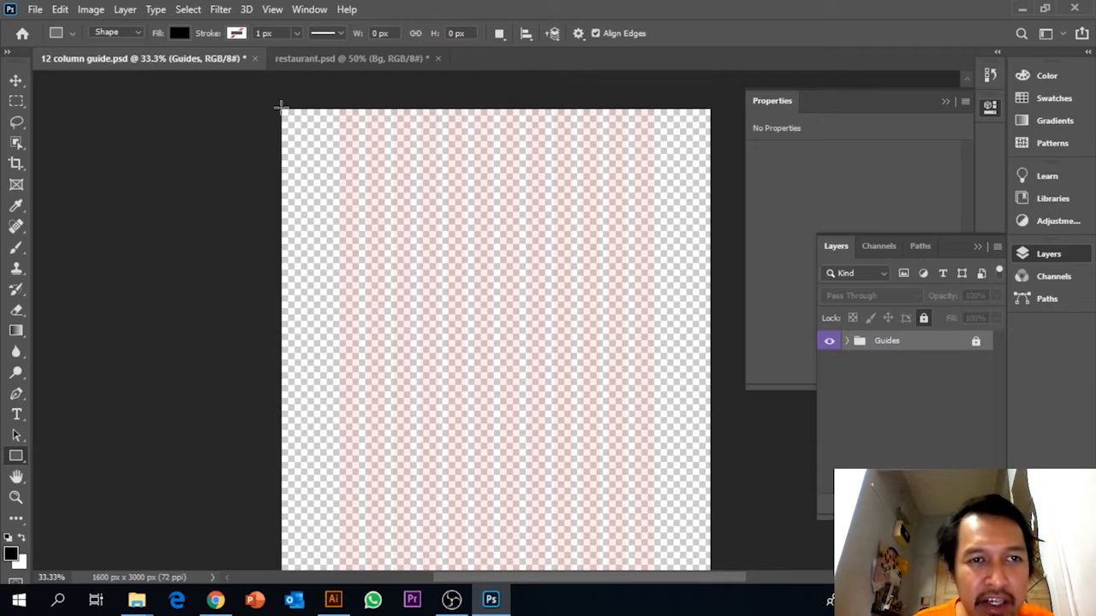
drag(283, 109, 710, 340)
click(17, 80)
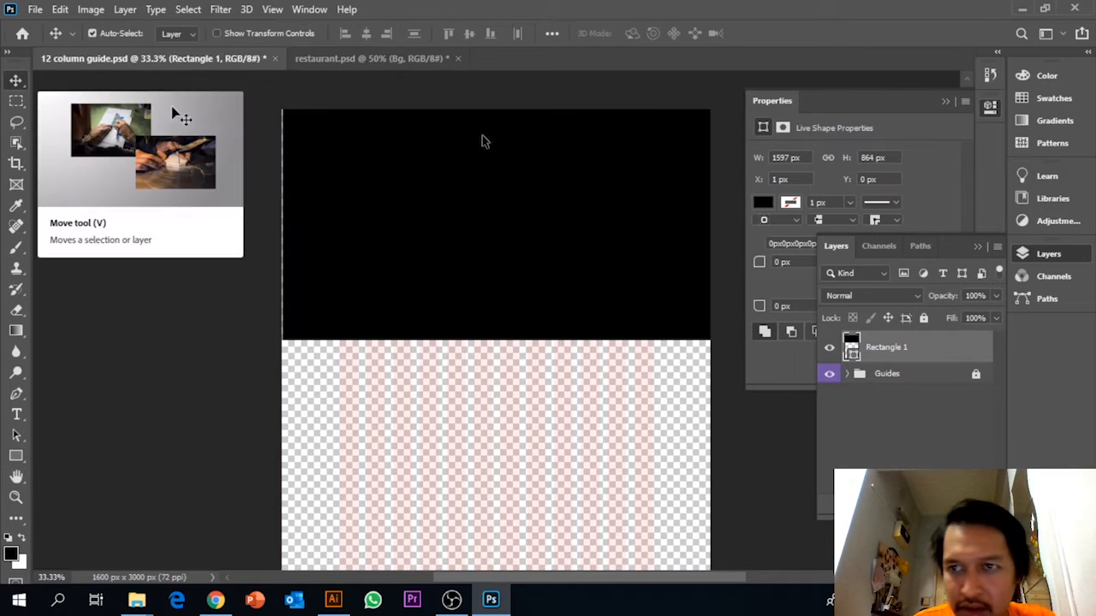
click(761, 126)
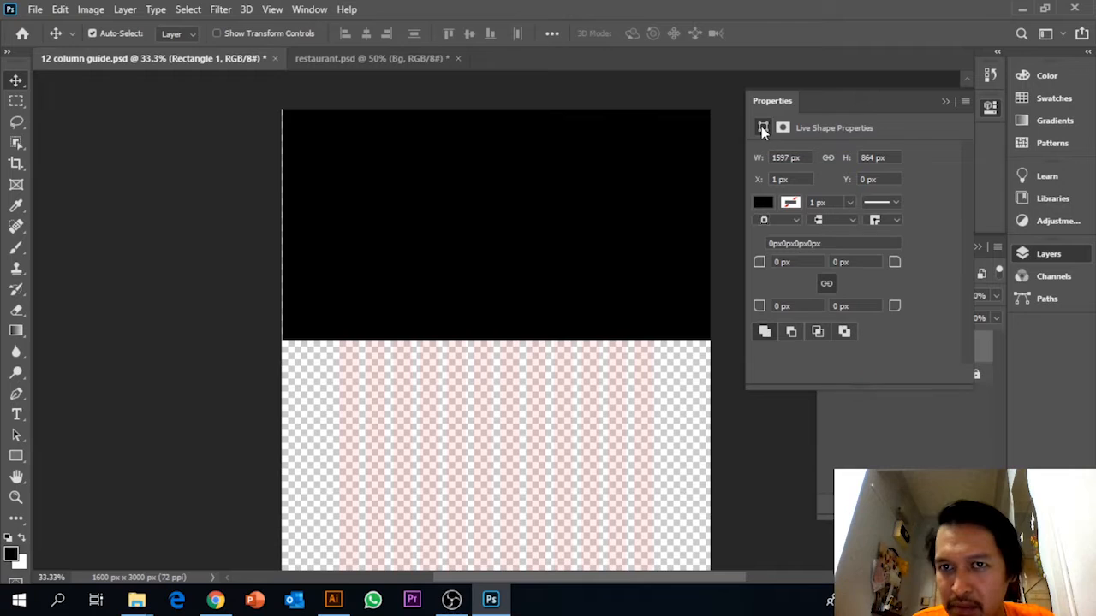
click(307, 9)
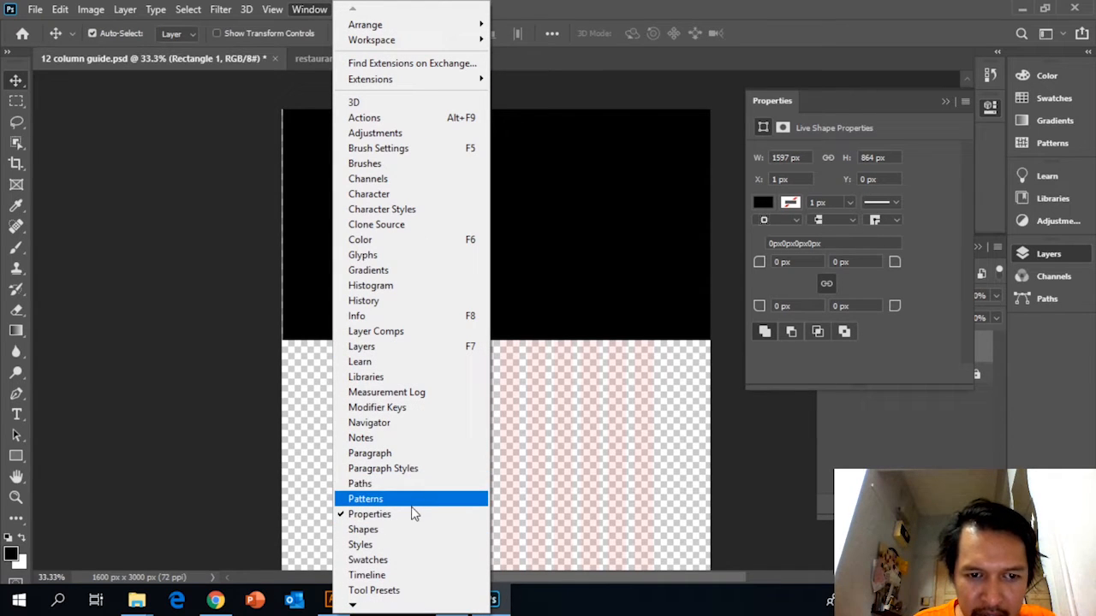
click(960, 274)
Try to fit the black rectangle to the canvas edges by moving, transforming and nudging it.
drag(372, 216, 407, 227)
mouse_move(531, 229)
mouse_down()
mouse_move(557, 268)
mouse_move(538, 244)
mouse_up()
key(ctrl+t)
drag(713, 231, 681, 231)
key(ctrl+z)
key(Return)
key(Right)
key(Right)
key(Right)
key(Right)
key(Right)
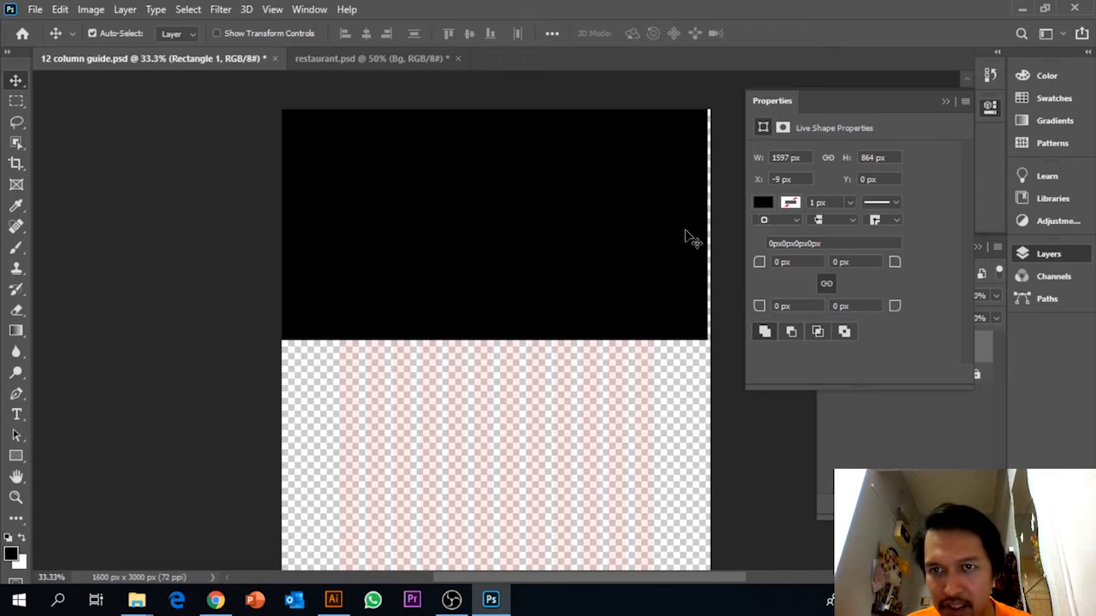
Try to set the black rectangle's height to 1000 px.
click(887, 159)
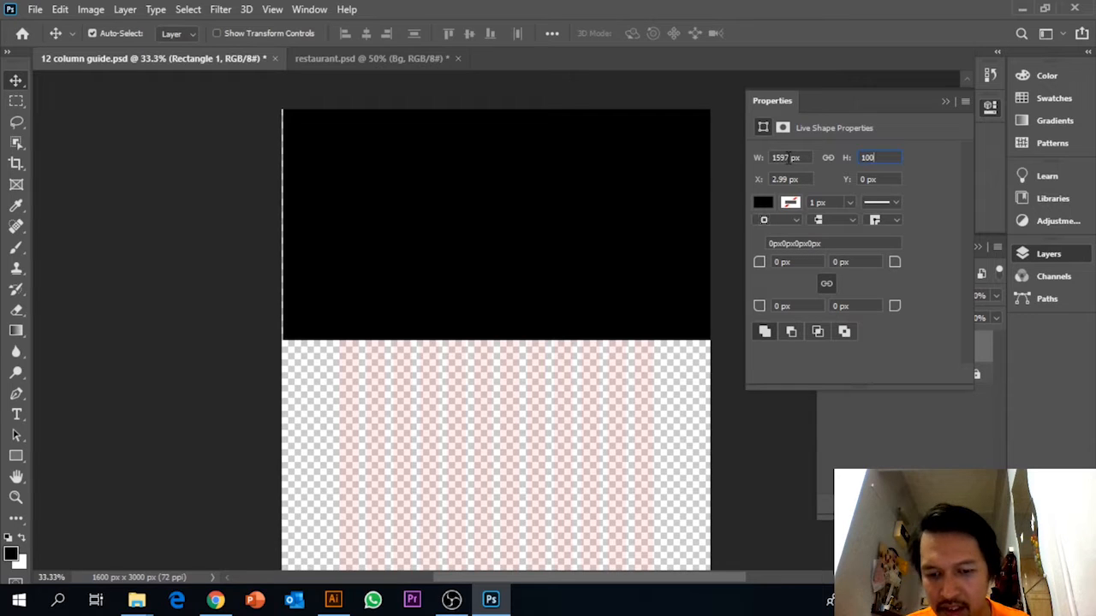
text(1000px)
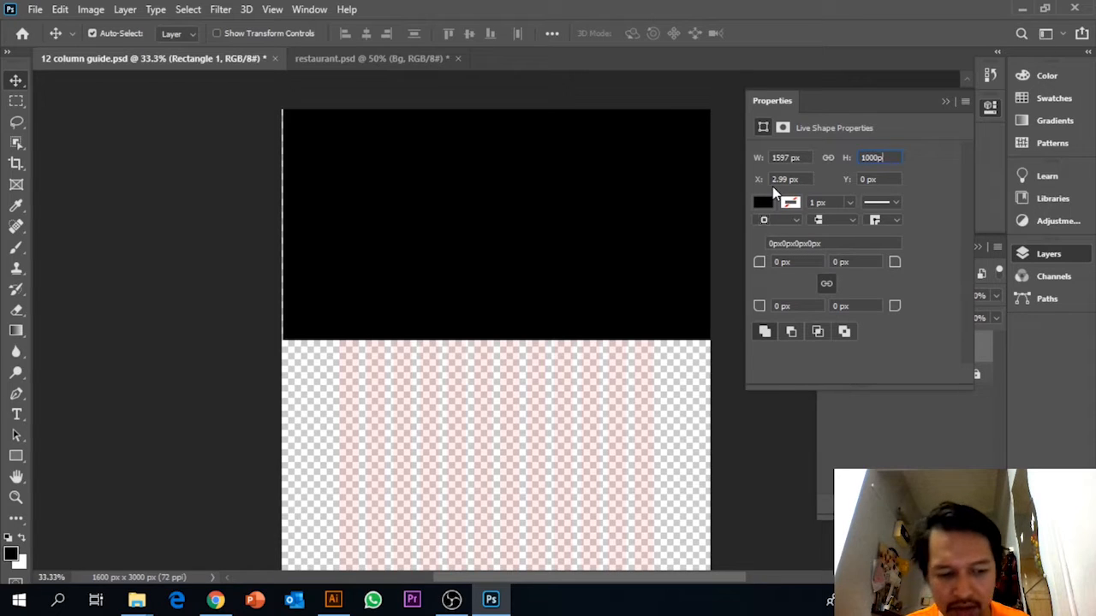
click(718, 379)
click(660, 283)
drag(658, 283, 660, 288)
click(894, 158)
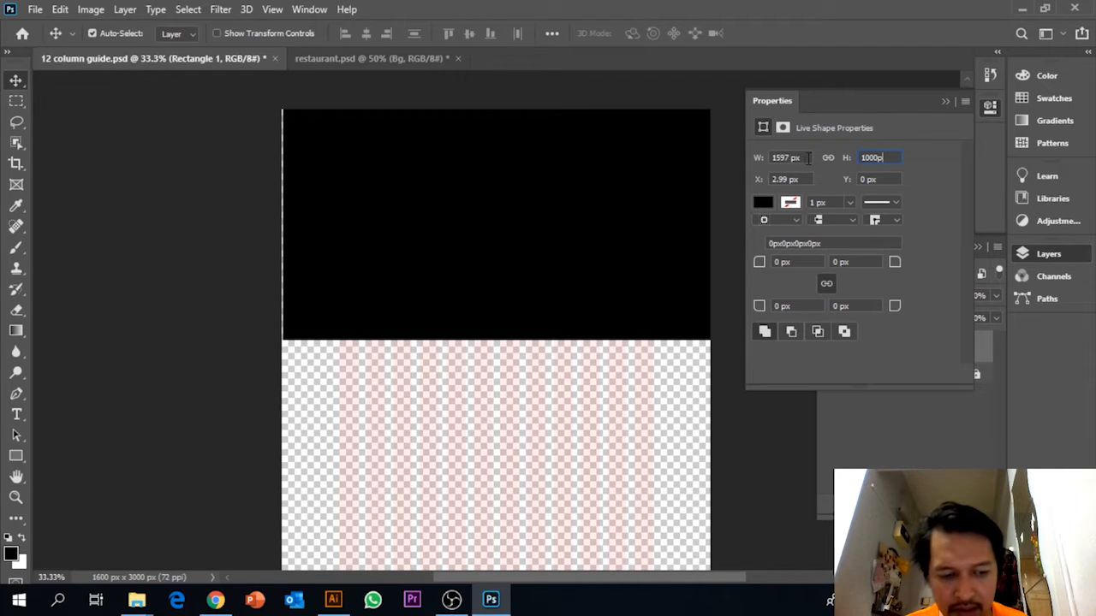
text(1000px)
click(721, 397)
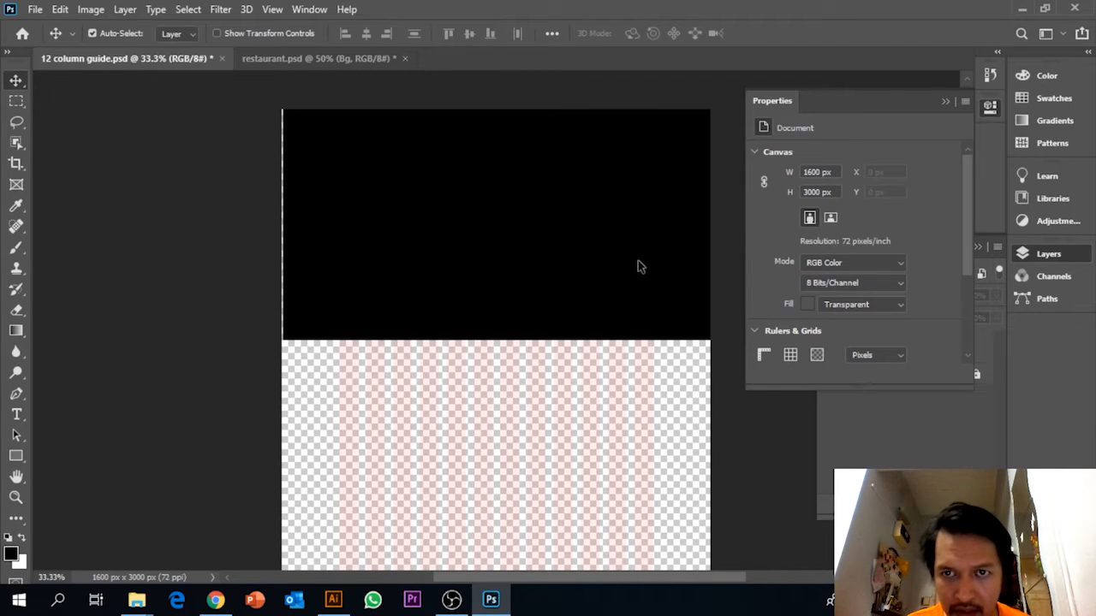
Align the black rectangle with the canvas's side edges and stretch it to the full 1600 px width.
drag(636, 266, 636, 262)
click(636, 262)
key(ctrl+t)
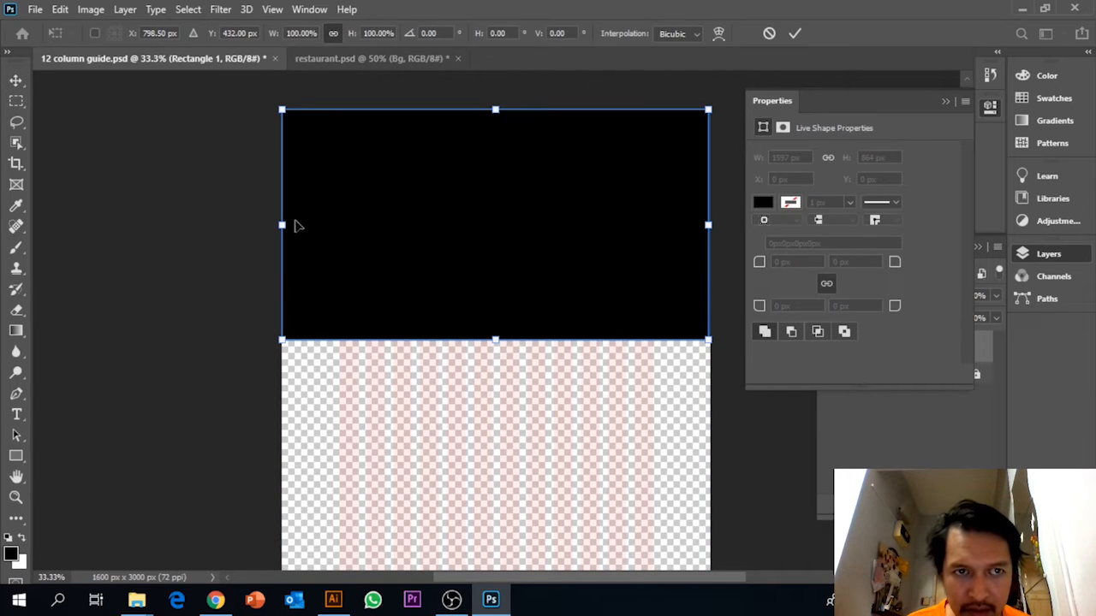
mouse_move(291, 227)
mouse_down()
mouse_move(322, 224)
mouse_move(269, 224)
mouse_move(291, 225)
mouse_up()
key(ctrl+z)
drag(705, 226, 710, 225)
key(Return)
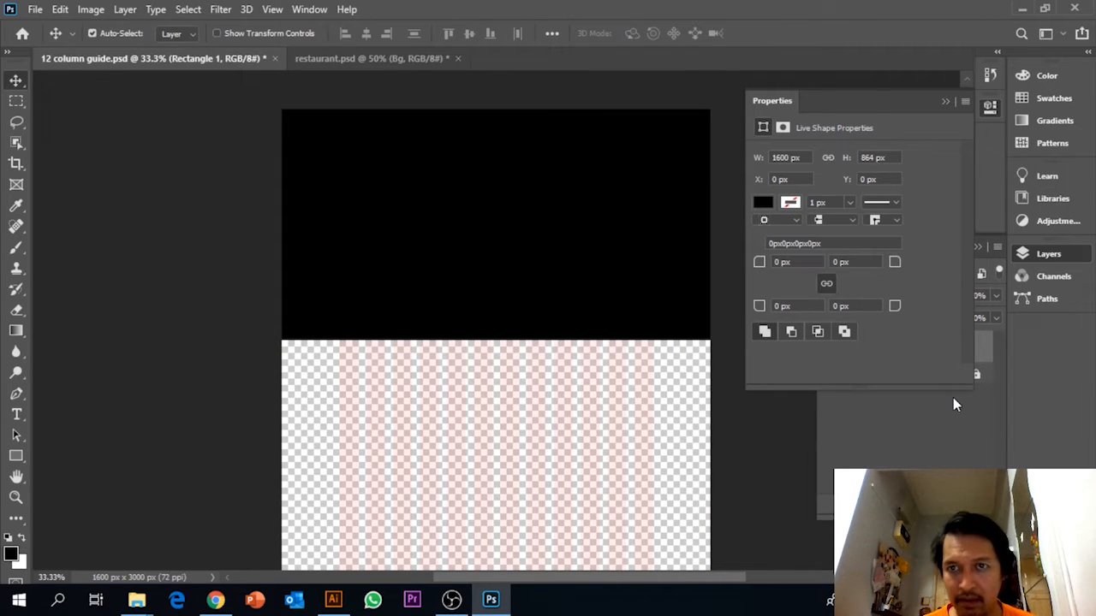
Set the height of the Rectangle 1 shape to 1000 px.
click(904, 458)
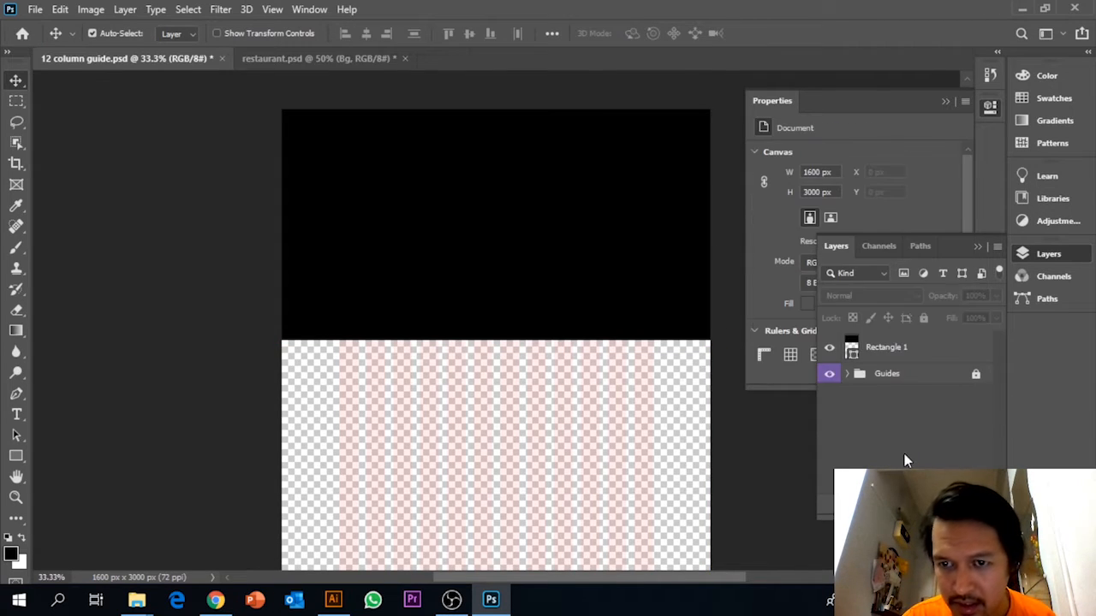
click(893, 350)
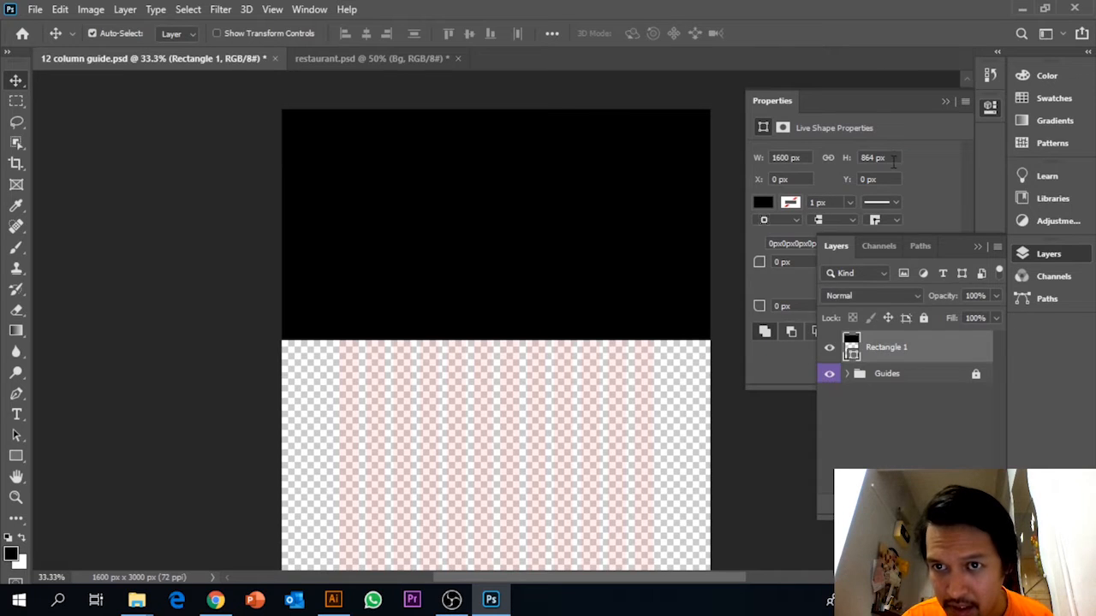
click(812, 163)
text(1000)
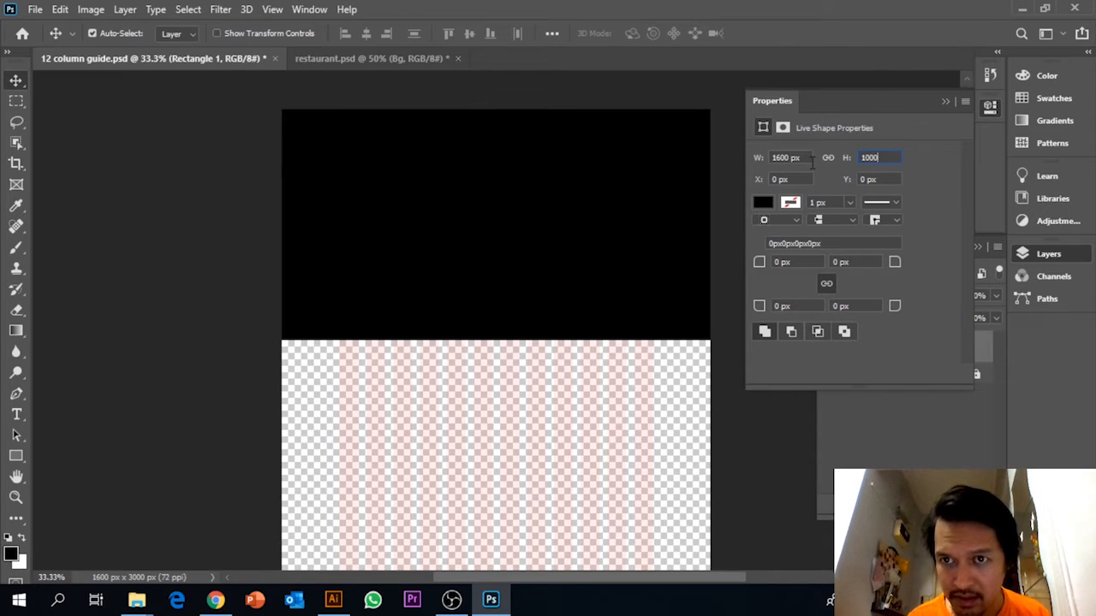
key(Return)
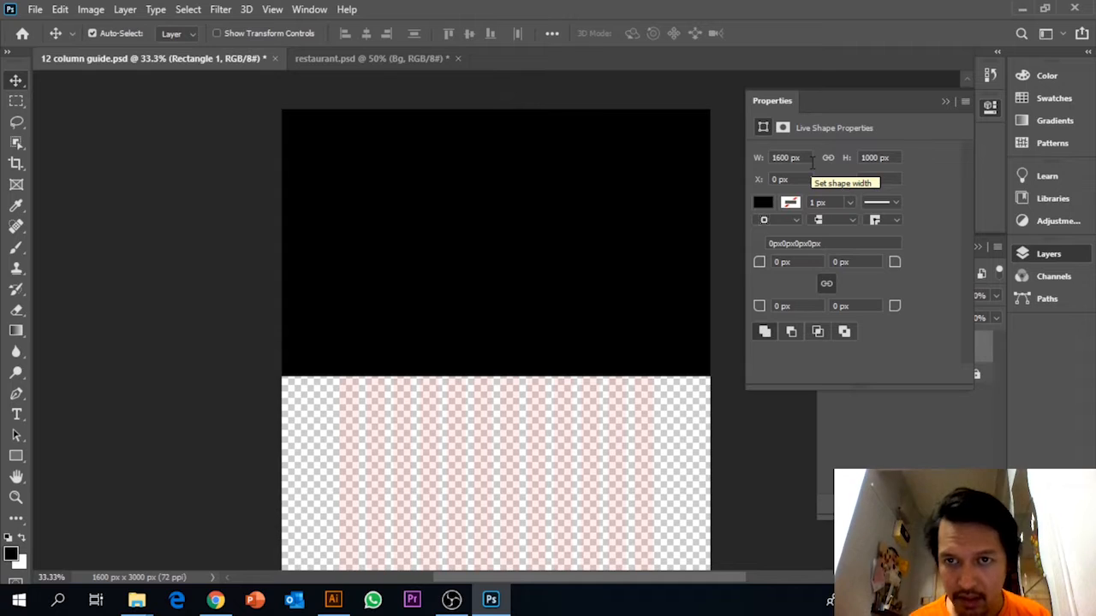
Move the Rectangle 1 layer below the Guides group so the column guides overlay it.
click(954, 423)
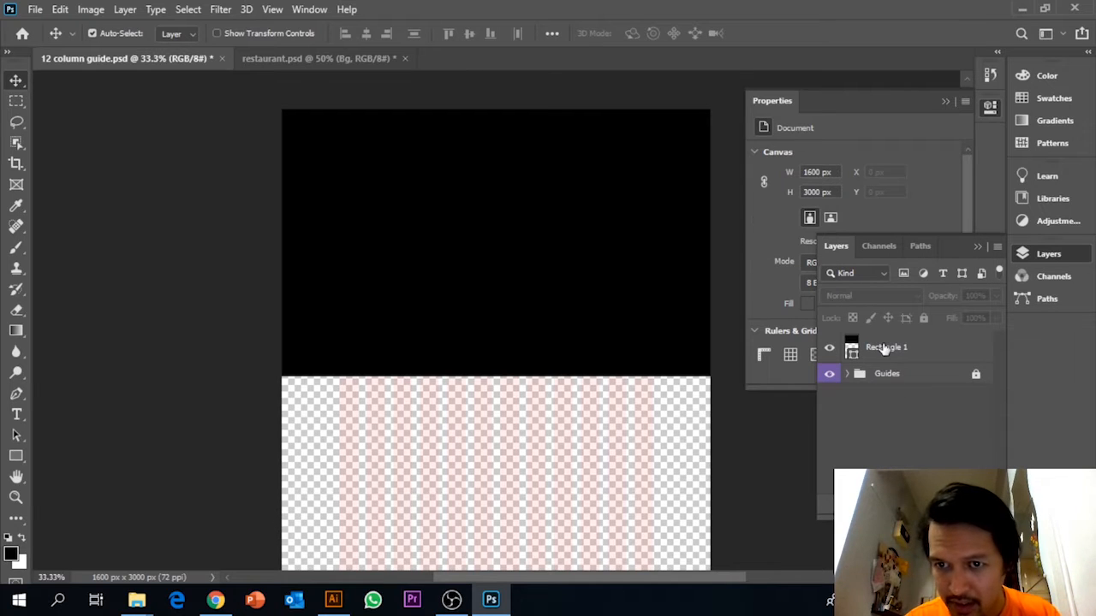
click(918, 351)
click(923, 374)
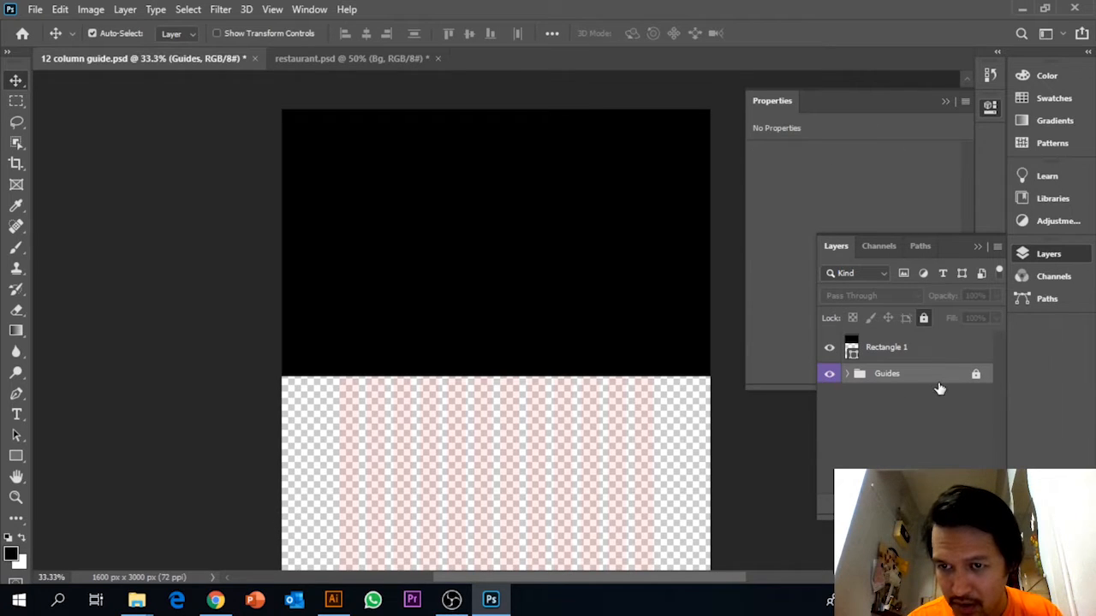
drag(911, 358, 909, 395)
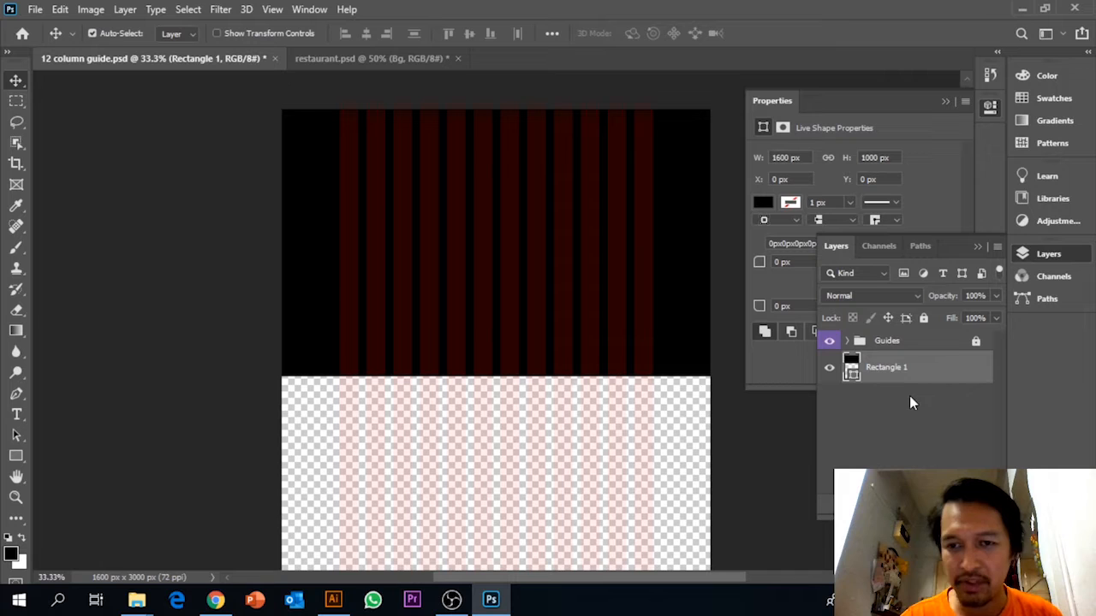
Place the banner_background image from the Tutorial folder as an embedded object over the black rectangle, aligned with the canvas's upper edge.
click(34, 10)
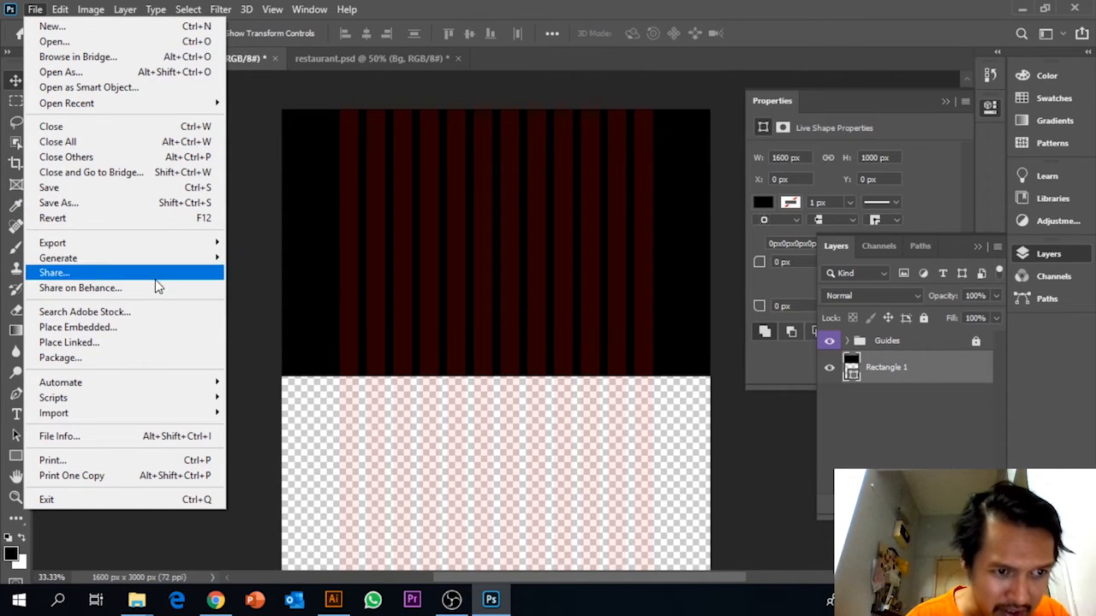
click(165, 327)
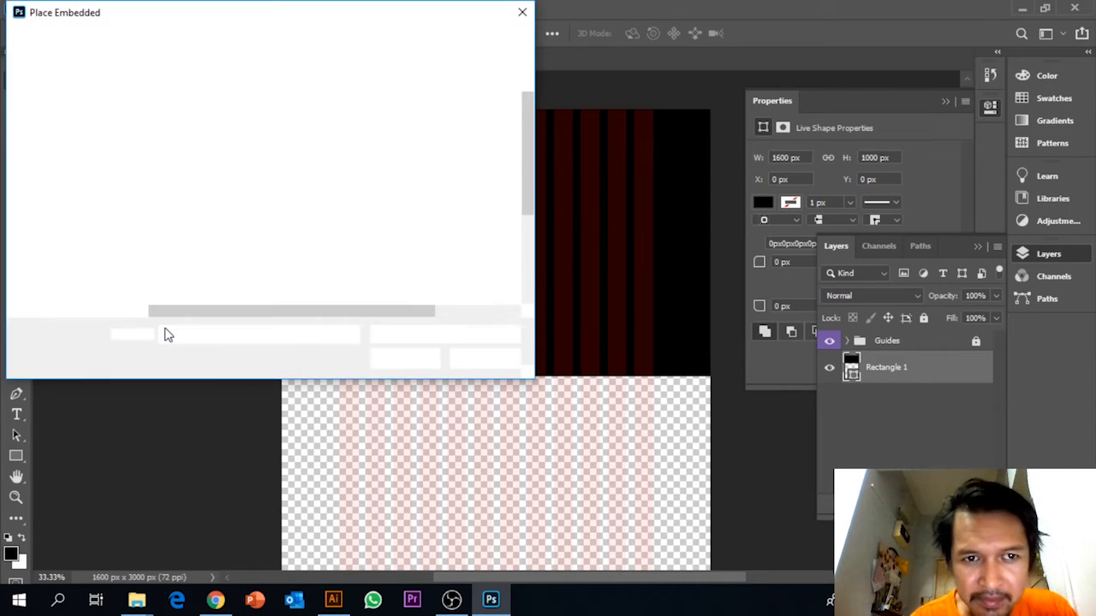
click(484, 125)
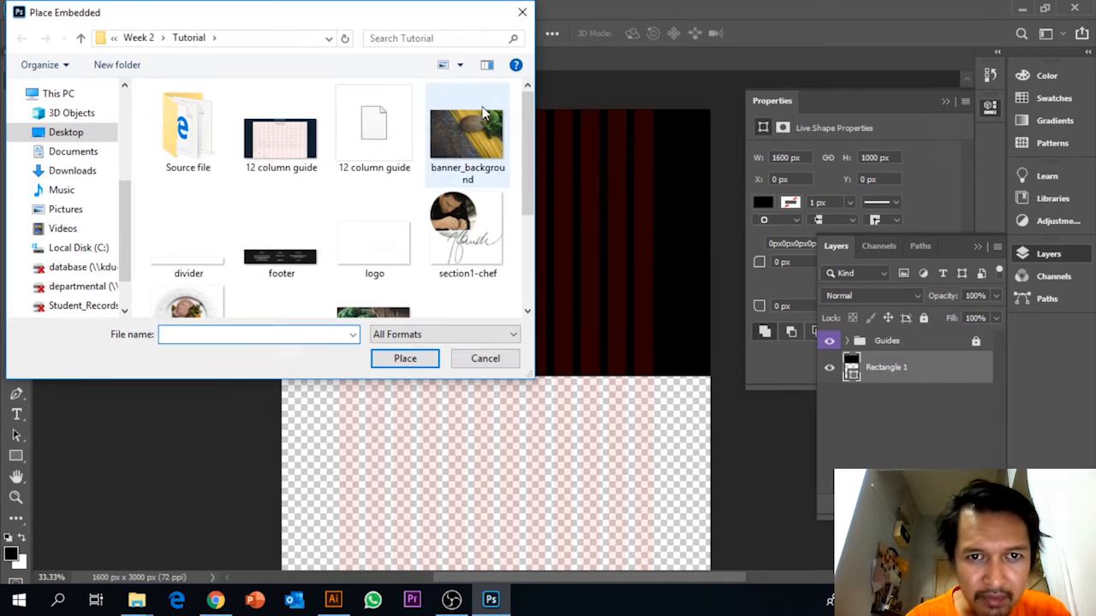
click(404, 358)
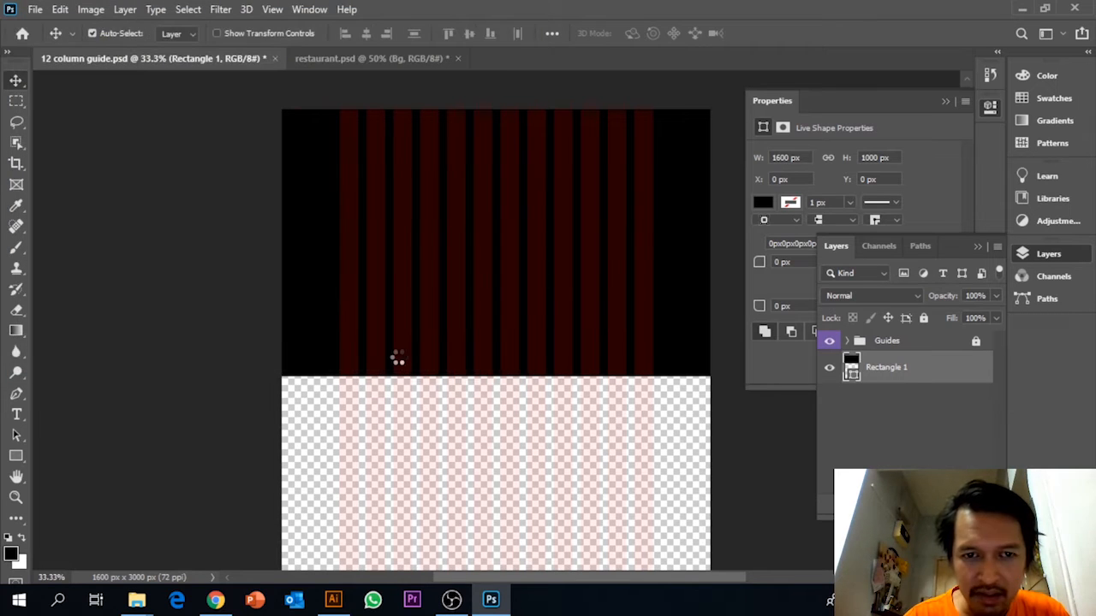
drag(679, 410, 681, 326)
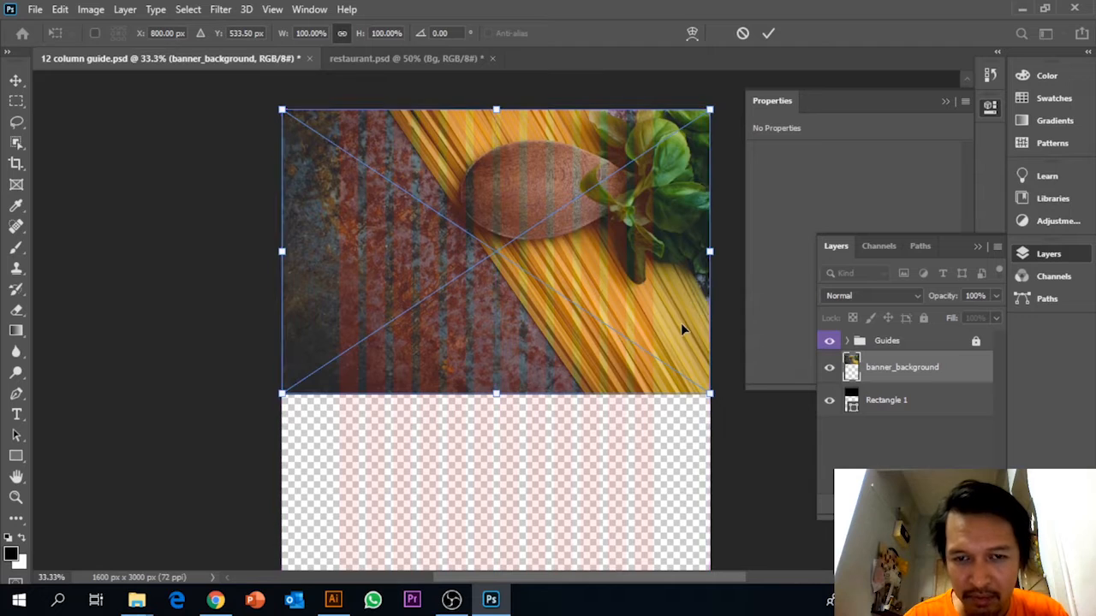
key(Return)
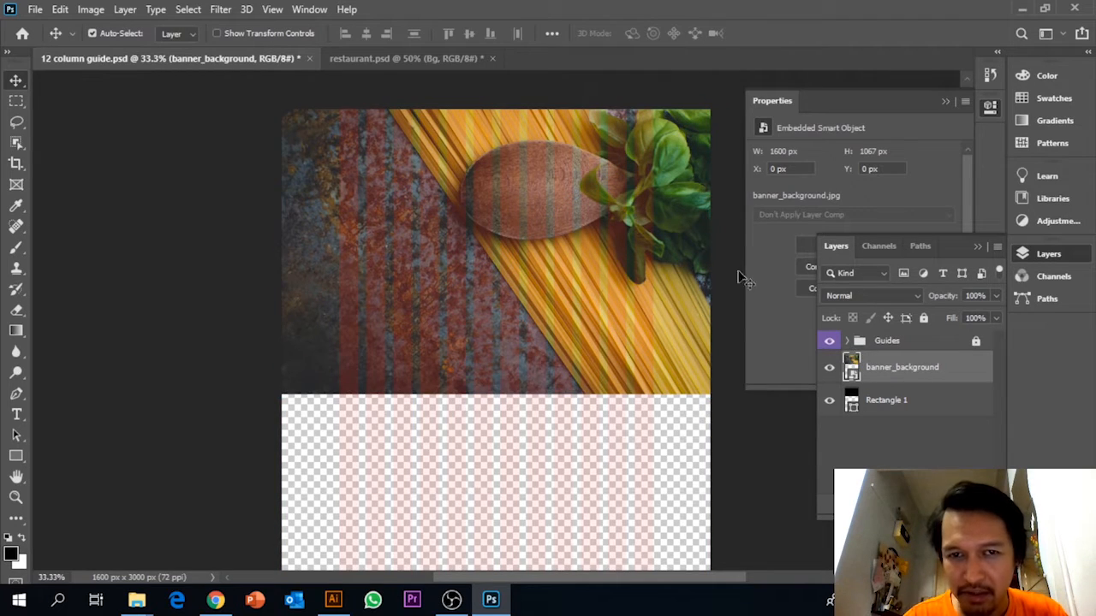
Clip the banner_background layer to the Rectangle 1 shape with a clipping mask.
click(896, 399)
click(897, 377)
click(892, 412)
click(893, 369)
click(896, 401)
click(895, 378)
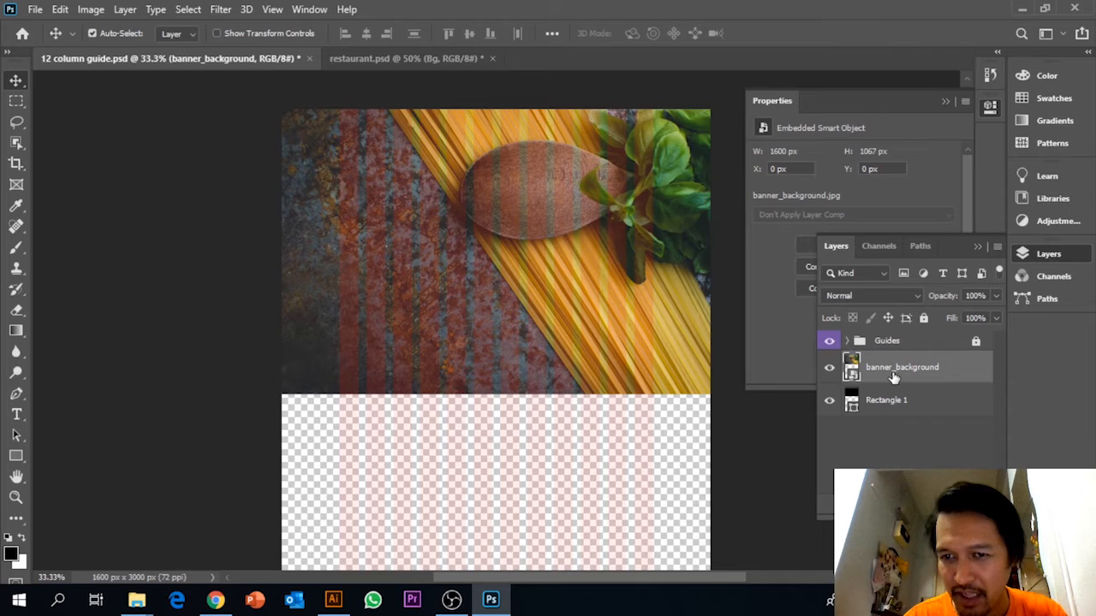
right_click(895, 377)
click(831, 365)
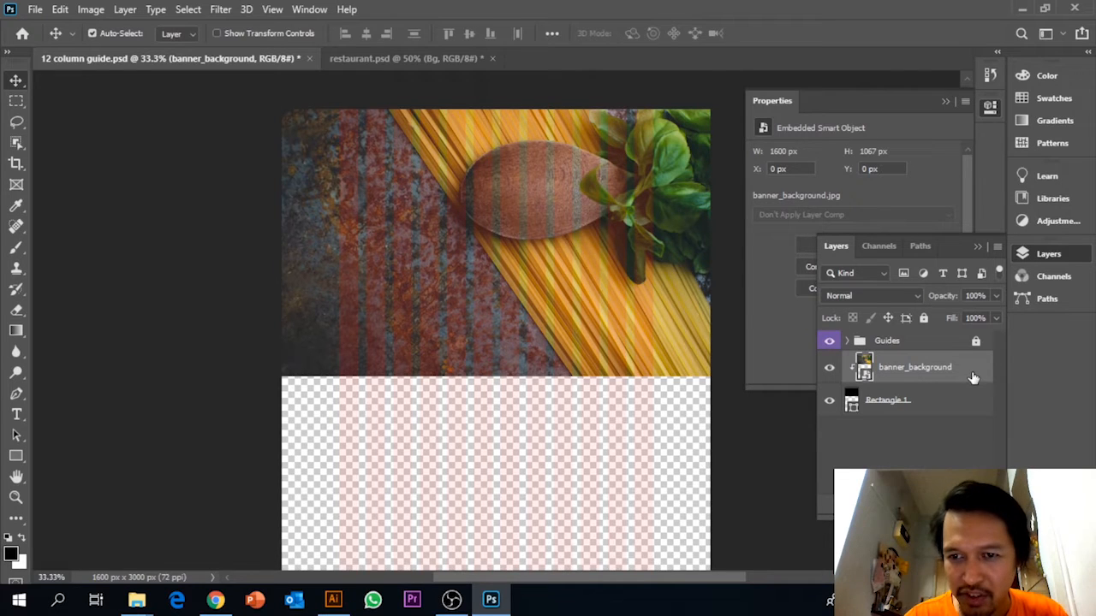
click(942, 402)
click(939, 385)
click(941, 402)
click(944, 378)
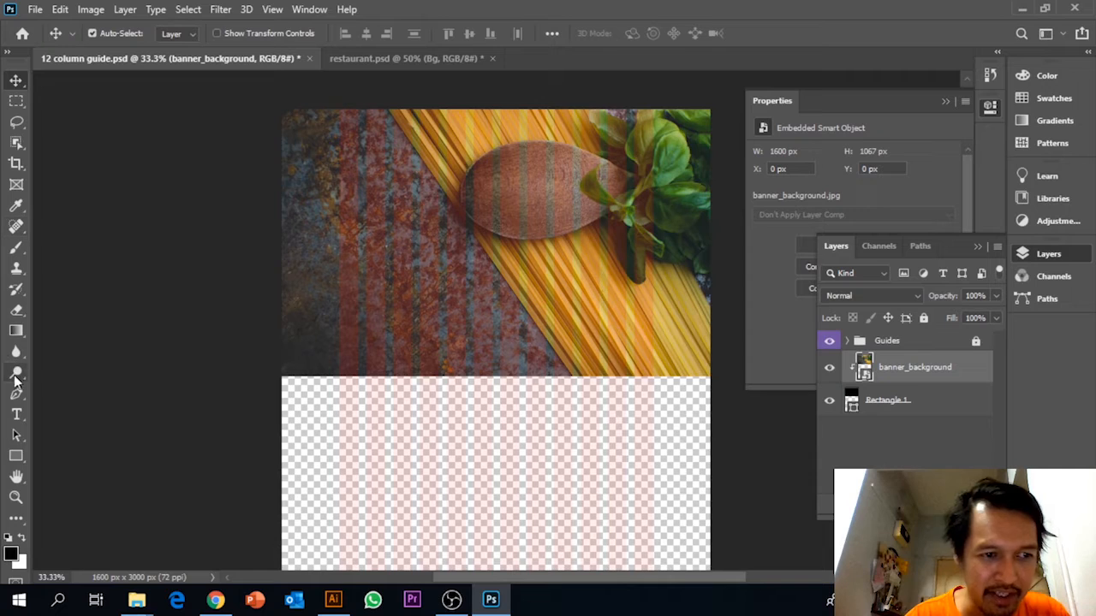
Draw a black rectangle about 1576 × 132 px along the upper edge of the banner image.
click(15, 455)
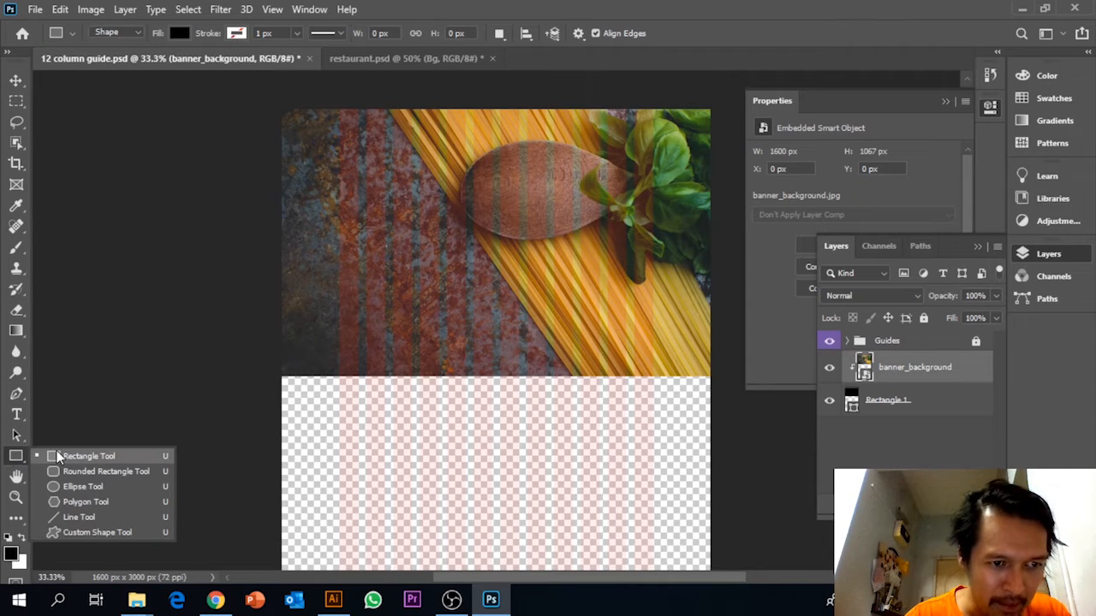
click(81, 455)
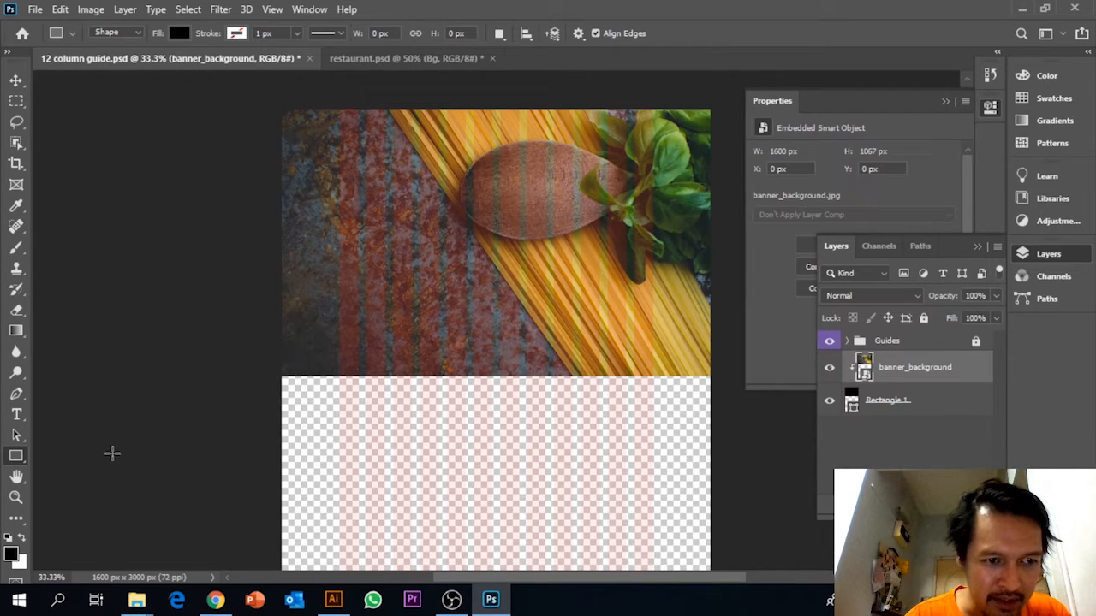
drag(280, 108, 704, 143)
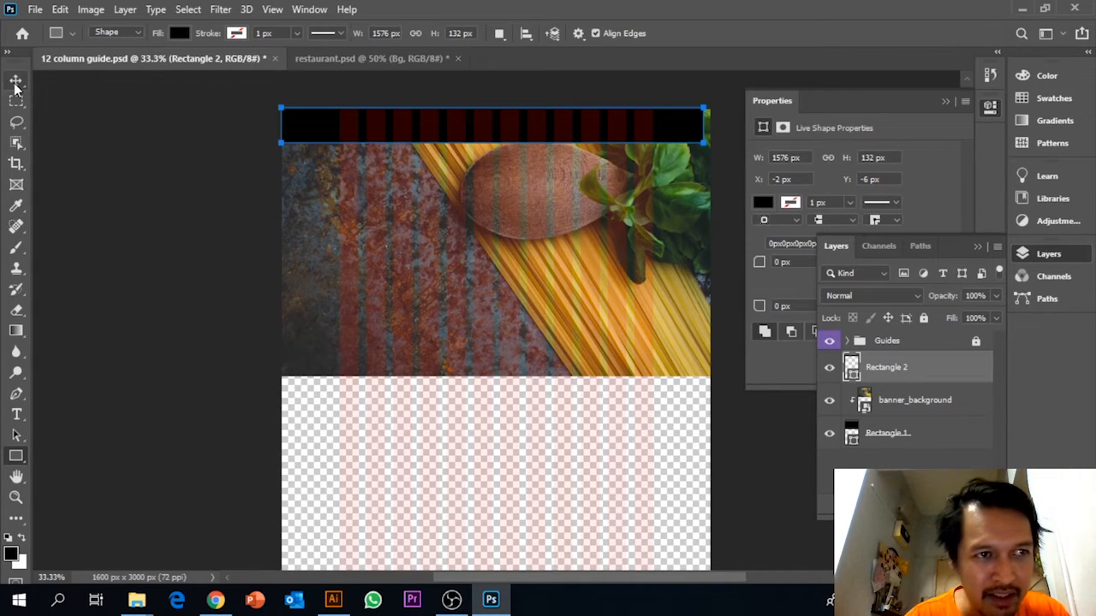
Transform the black bar to the full 1600 px canvas width and about 152 px in height.
click(16, 80)
key(ctrl+t)
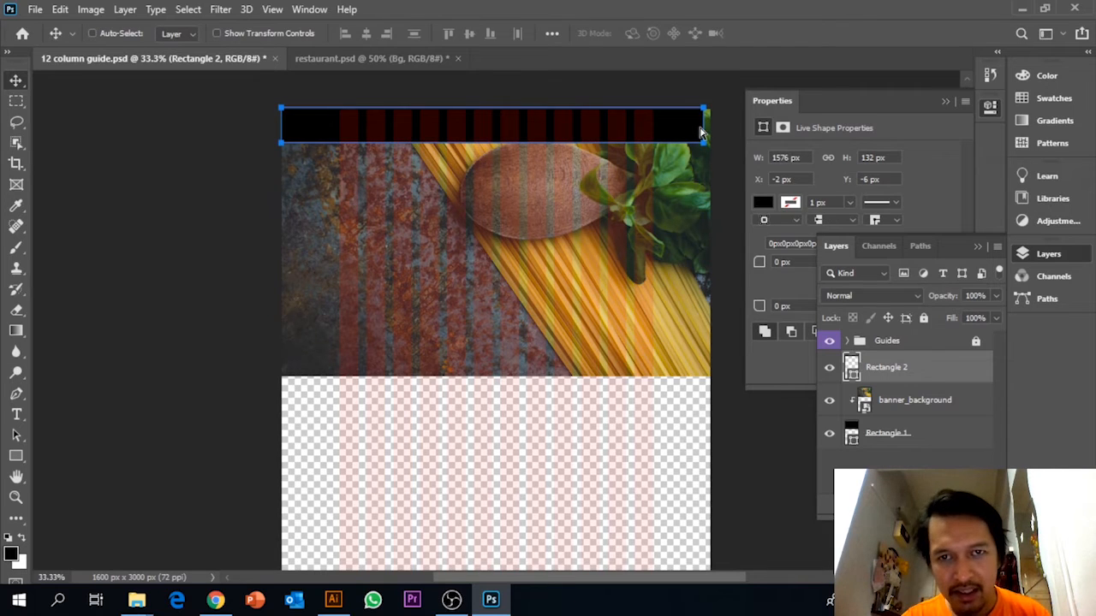
drag(704, 126, 710, 126)
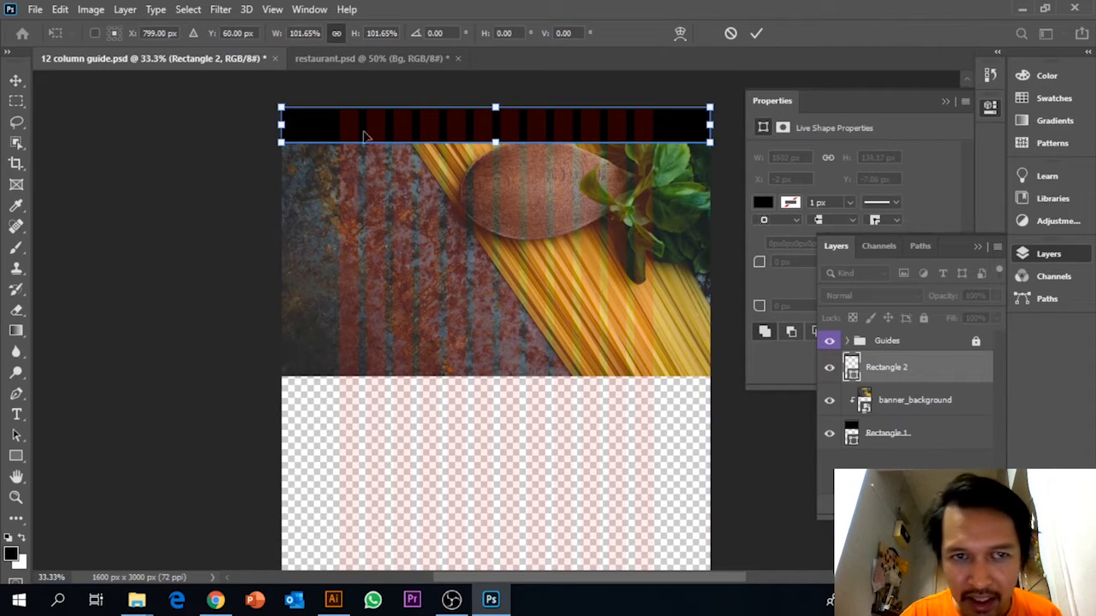
mouse_move(282, 127)
mouse_down()
mouse_move(304, 129)
mouse_move(282, 128)
mouse_up()
drag(494, 141, 497, 146)
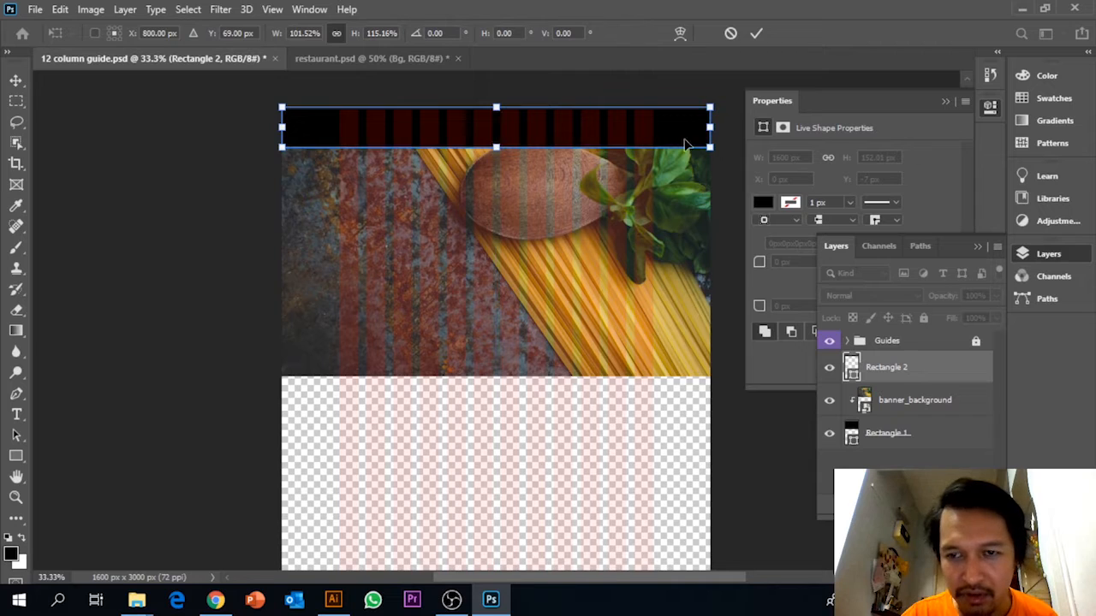
key(Return)
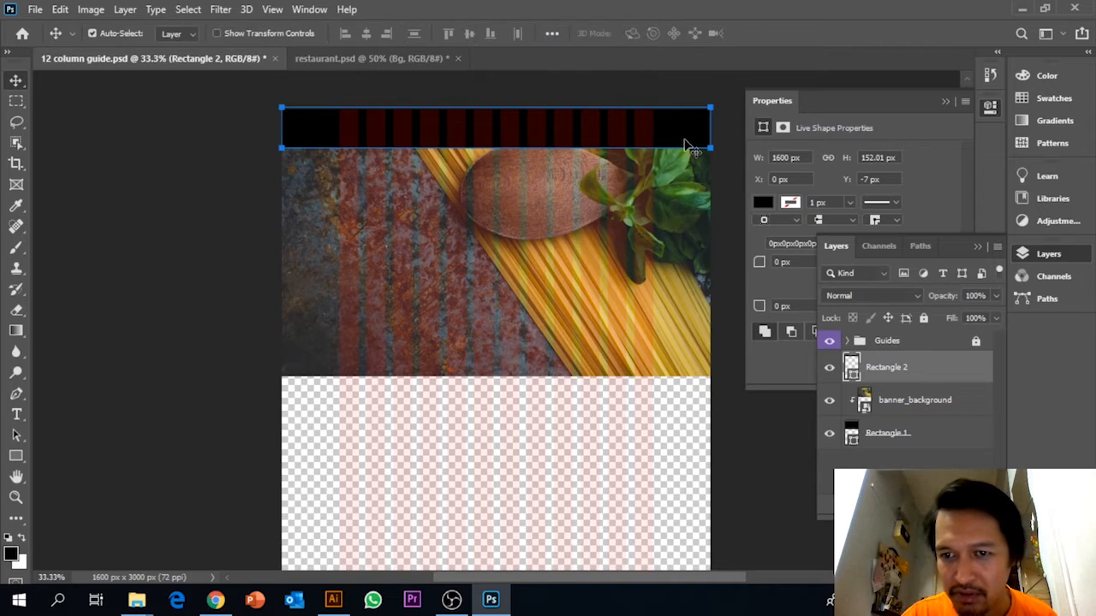
Rename the black bar's layer as header_bar.
double_click(890, 370)
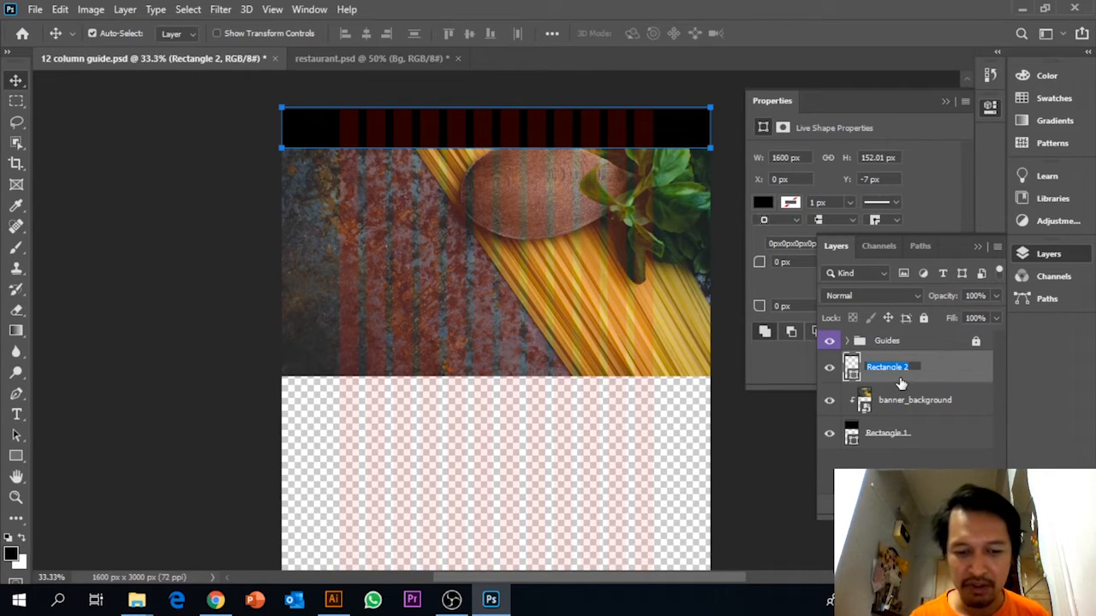
text(header)
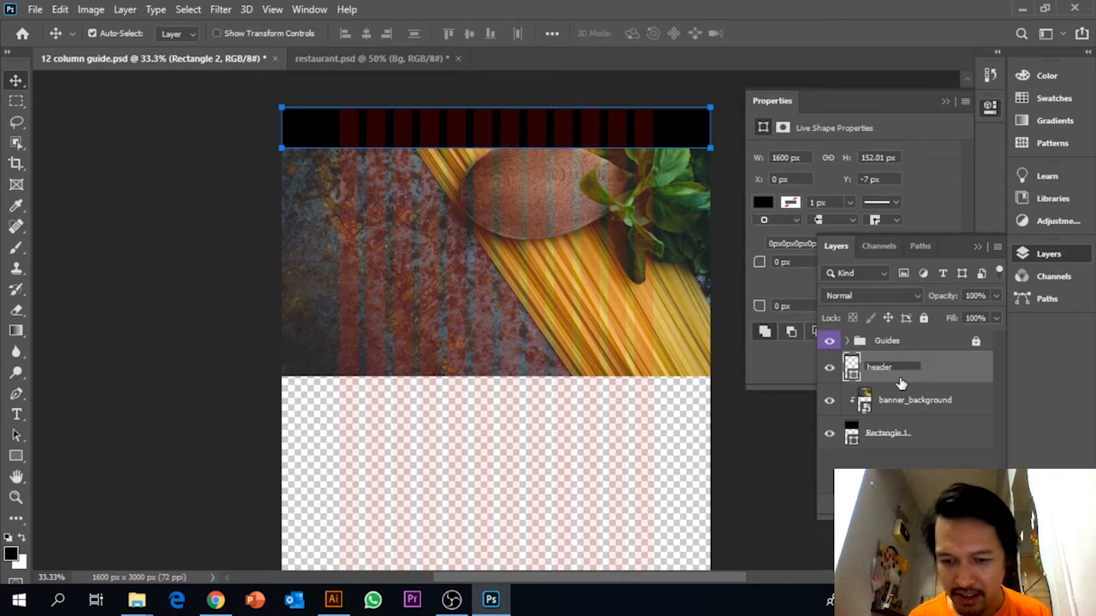
text( bar)
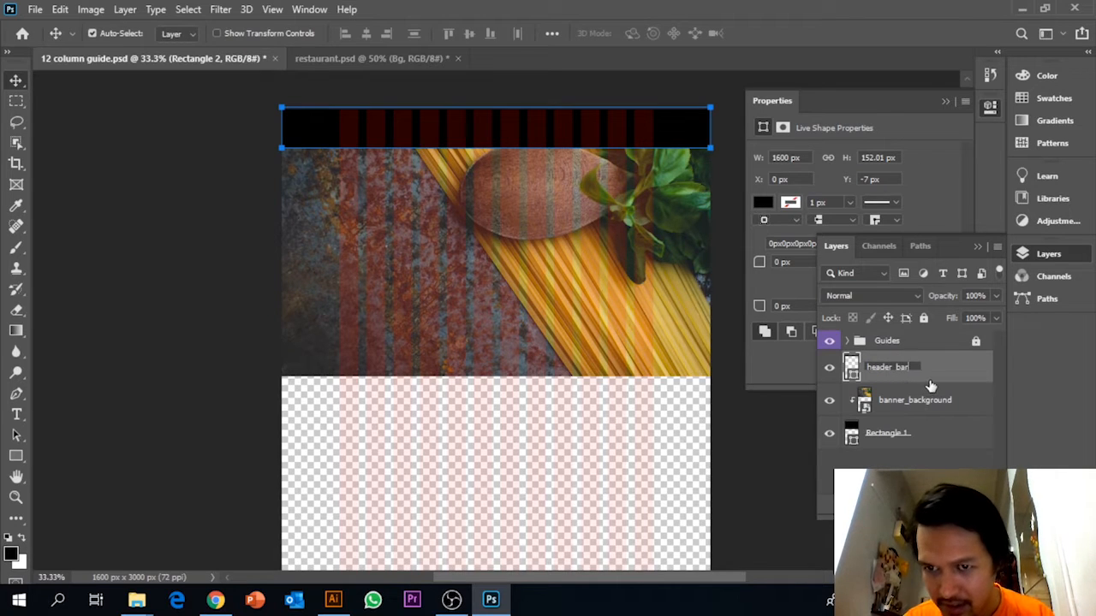
key(Return)
Set the header_bar layer's opacity to 45%.
click(996, 298)
drag(993, 316, 959, 318)
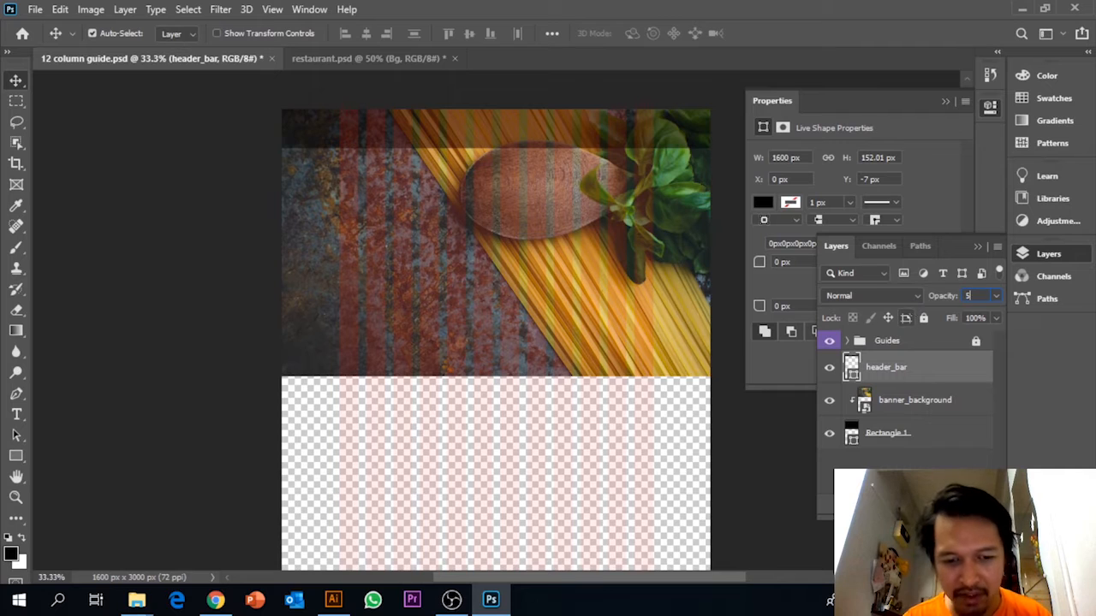
text(50)
key(Return)
text(45)
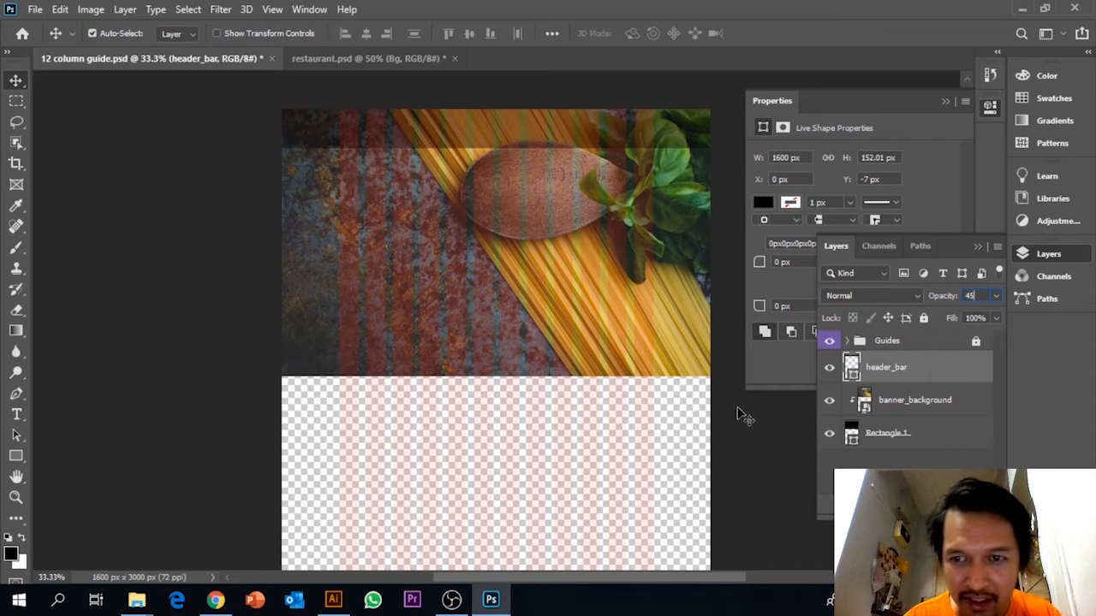
key(Return)
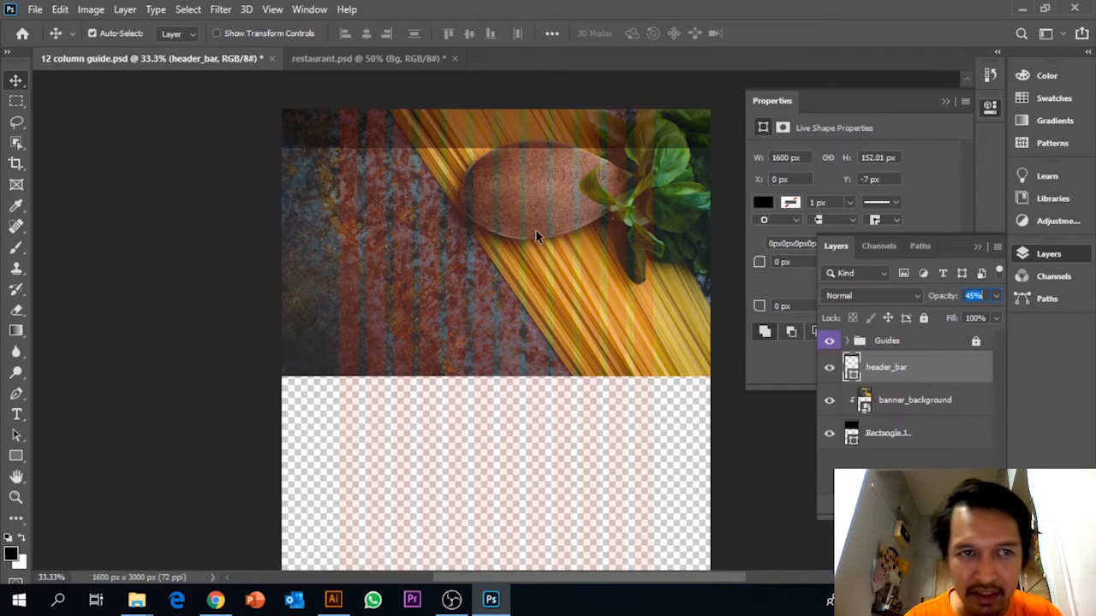
click(16, 81)
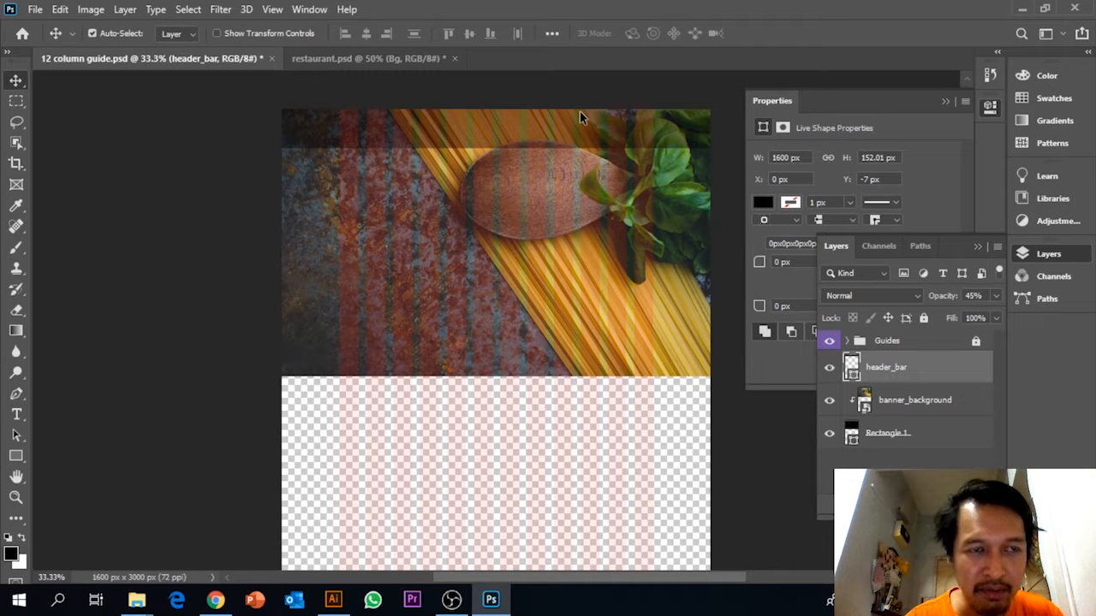
Place the logo image as an embedded object and move it onto the header bar above the left grid columns.
click(28, 11)
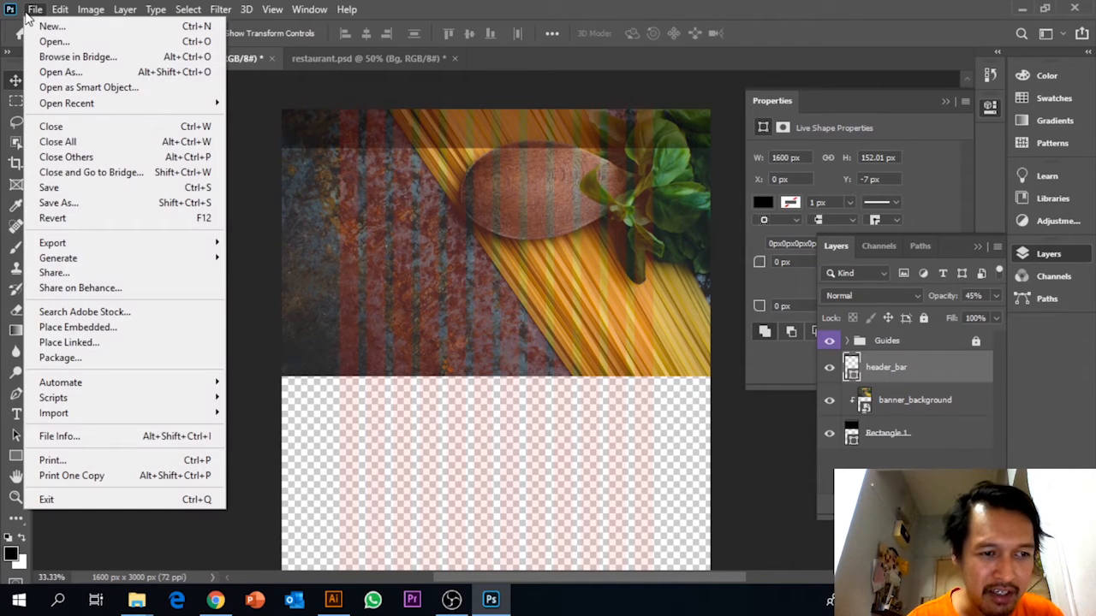
click(106, 332)
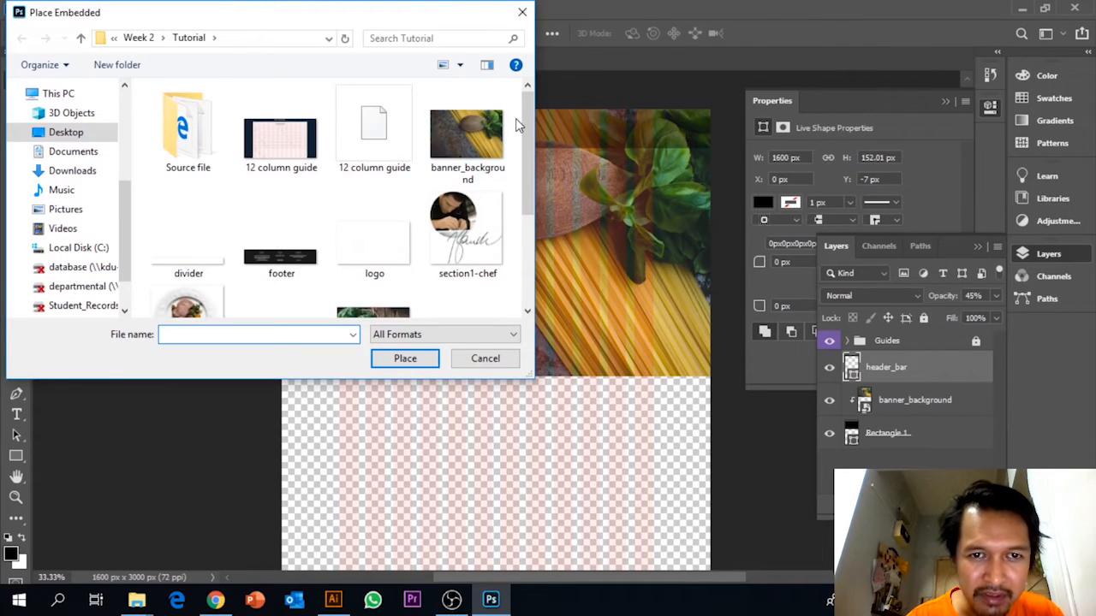
drag(527, 122, 526, 177)
click(374, 169)
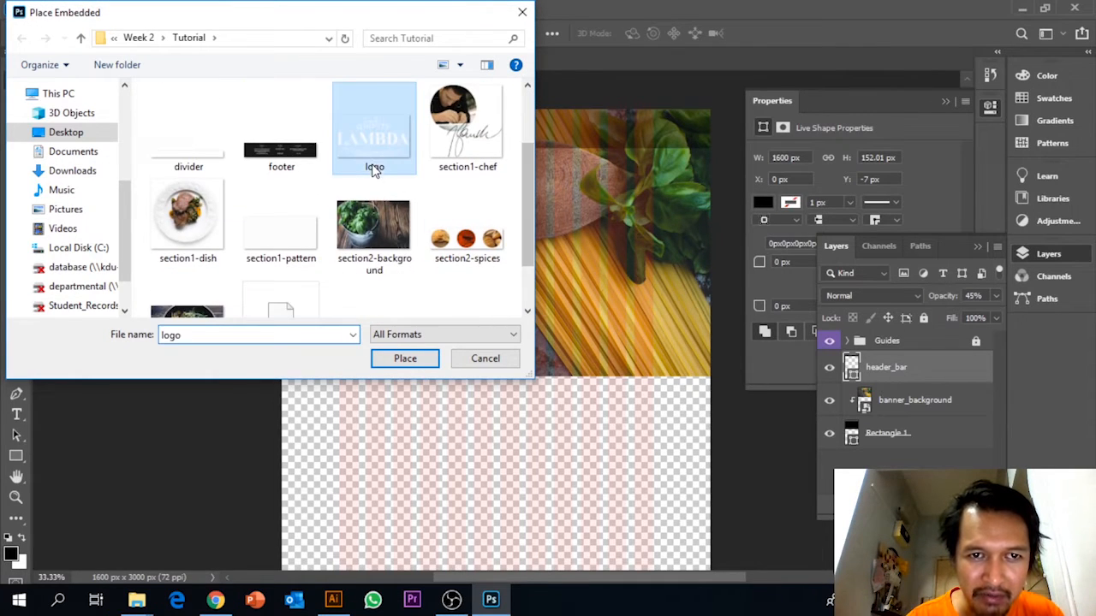
click(404, 359)
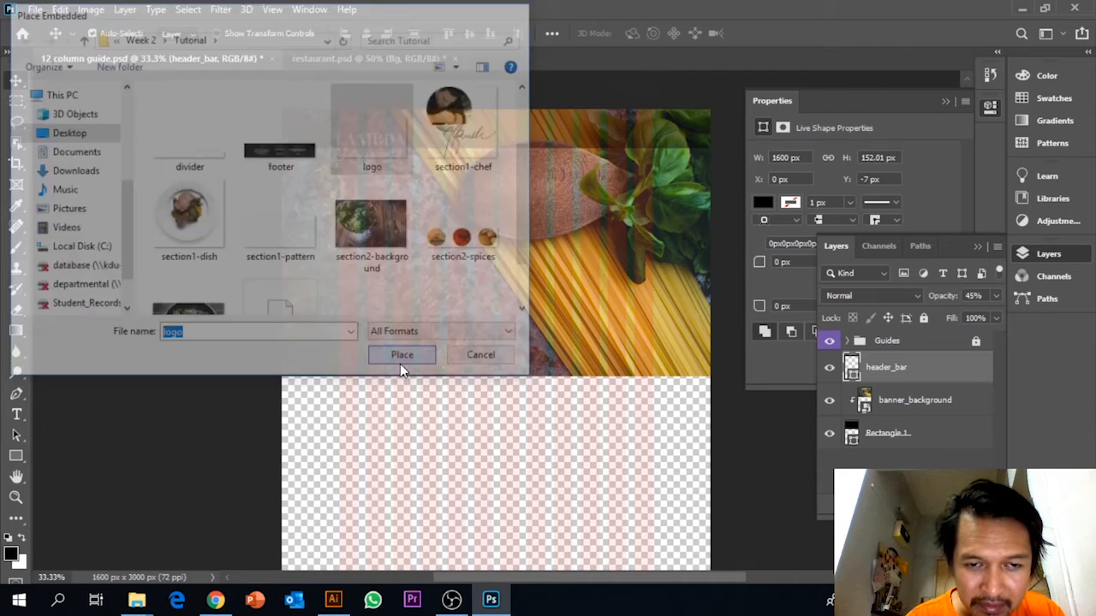
drag(501, 340, 384, 133)
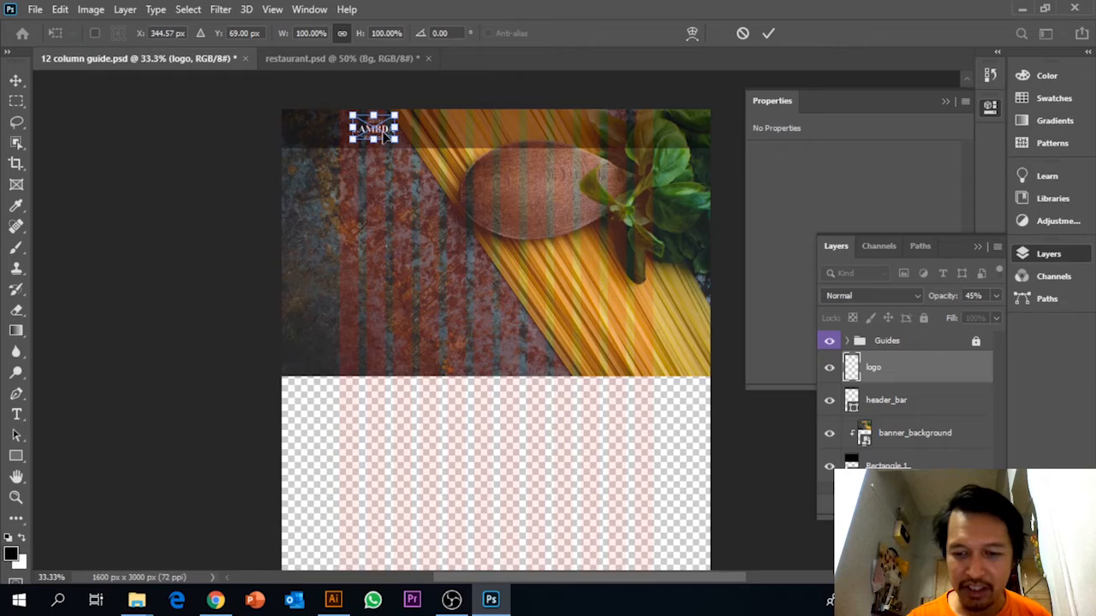
Align the logo's left edge with the first grid column, enlarge it to about 169 × 96 px and commit the placement.
key(ctrl+plus)
key(ctrl+plus)
scroll(383, 132, up, 5)
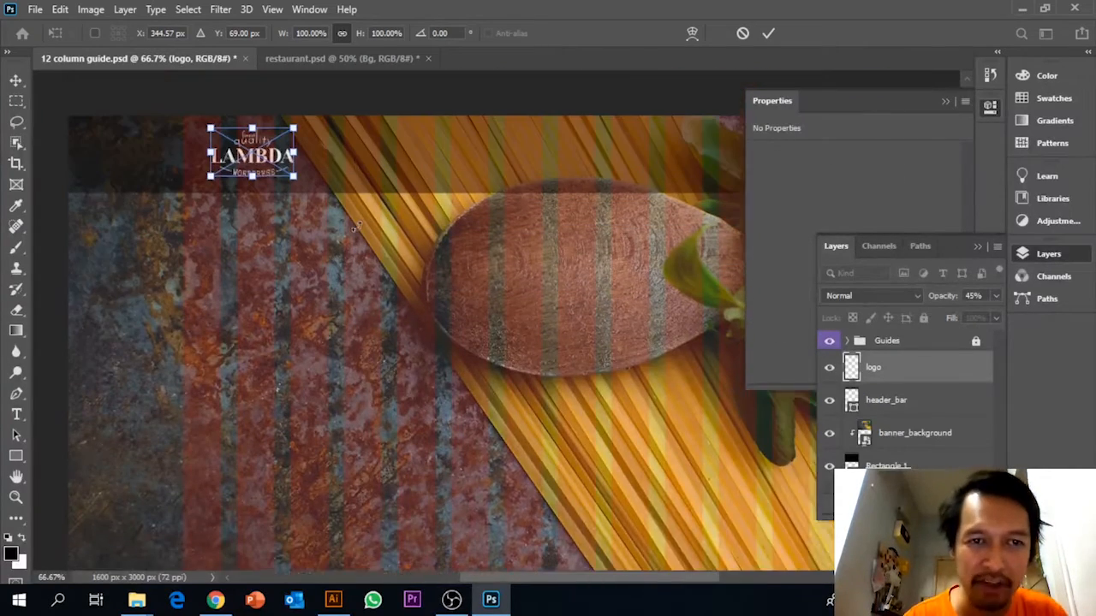
scroll(356, 226, up, 3)
drag(279, 254, 247, 250)
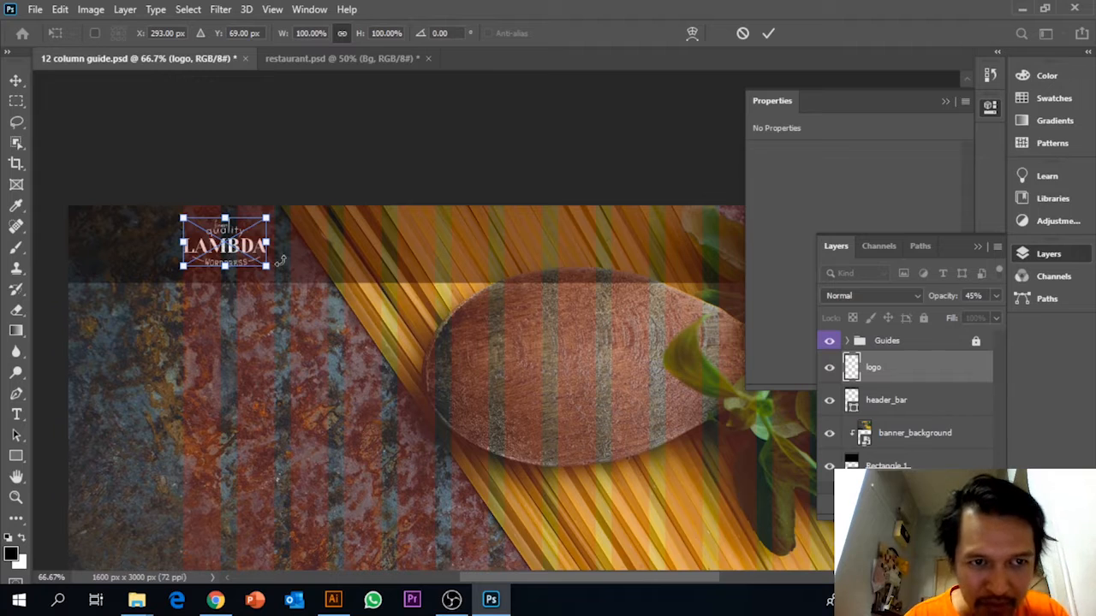
drag(266, 220, 274, 216)
key(Return)
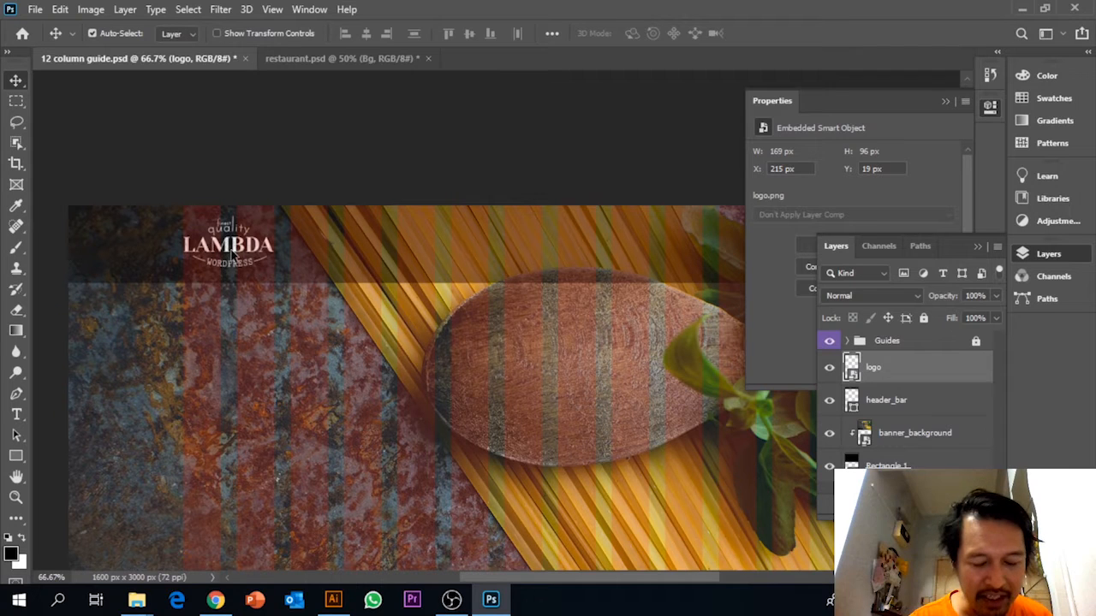
Create a left-aligned horizontal text box about 768 × 71.5 px on the header bar, ending at the last grid column.
key(ctrl+minus)
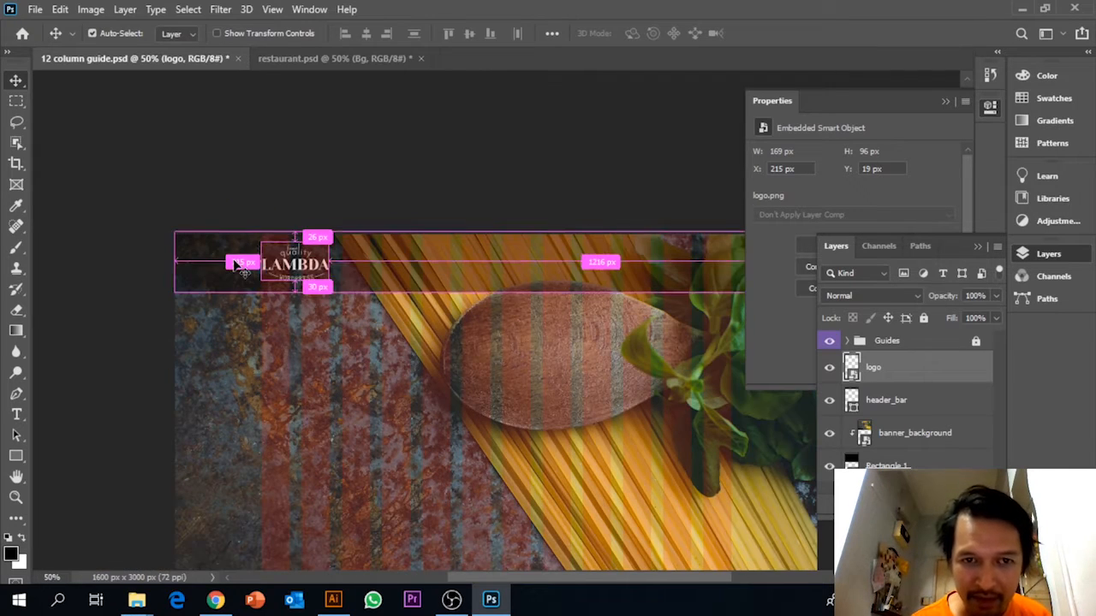
drag(540, 198, 355, 189)
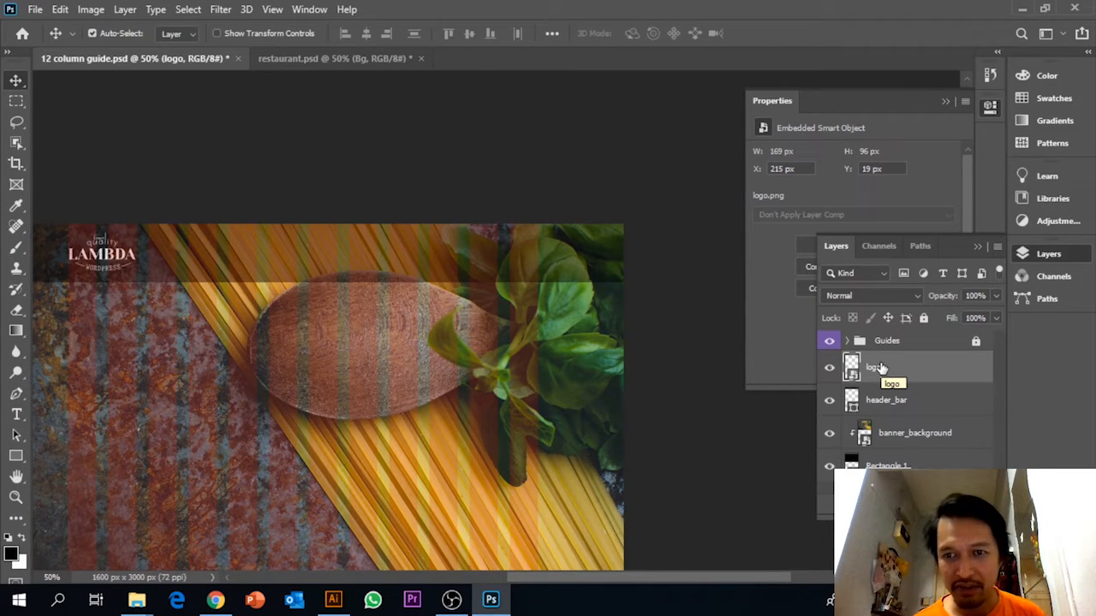
click(18, 416)
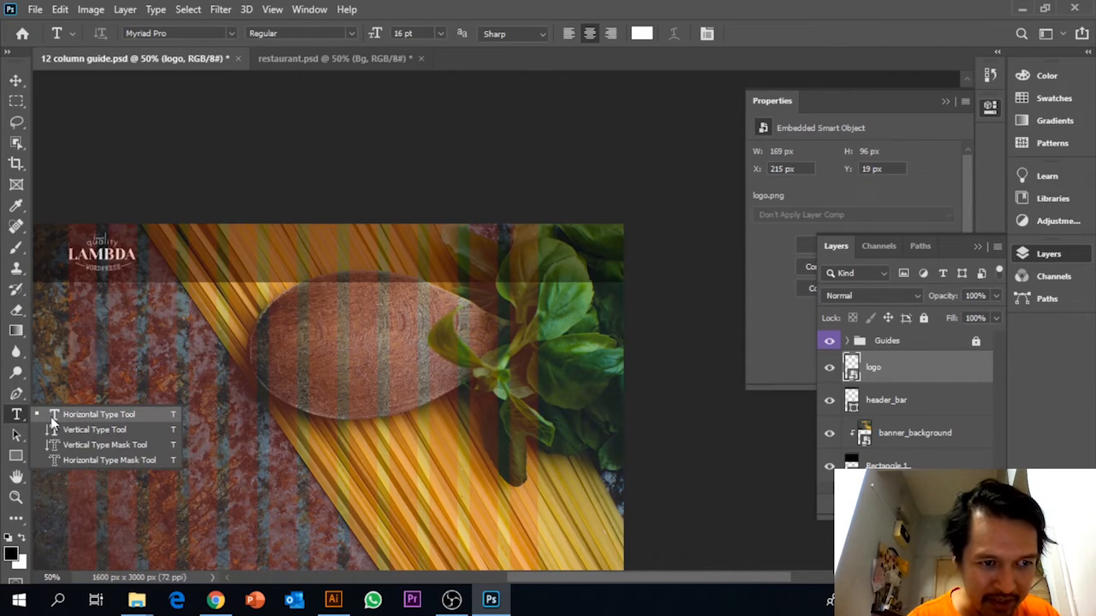
click(77, 416)
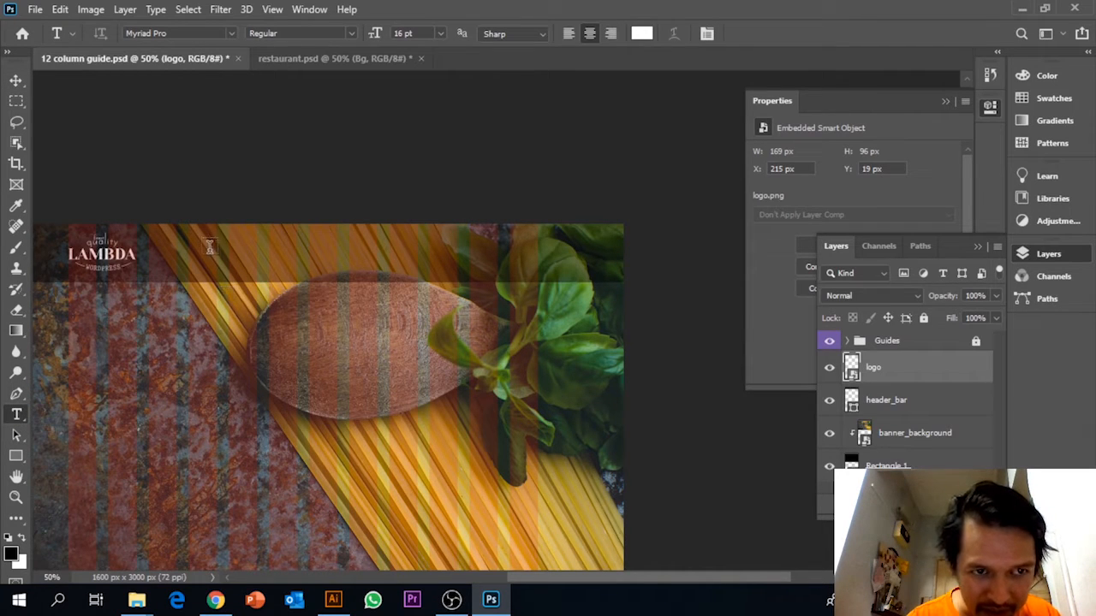
drag(230, 242, 536, 268)
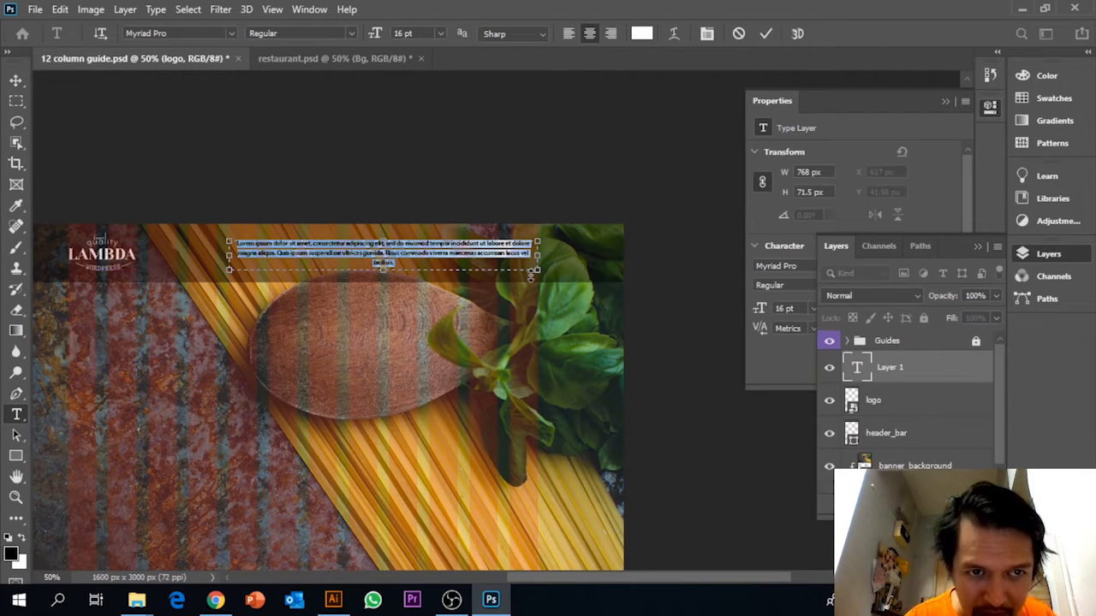
click(571, 32)
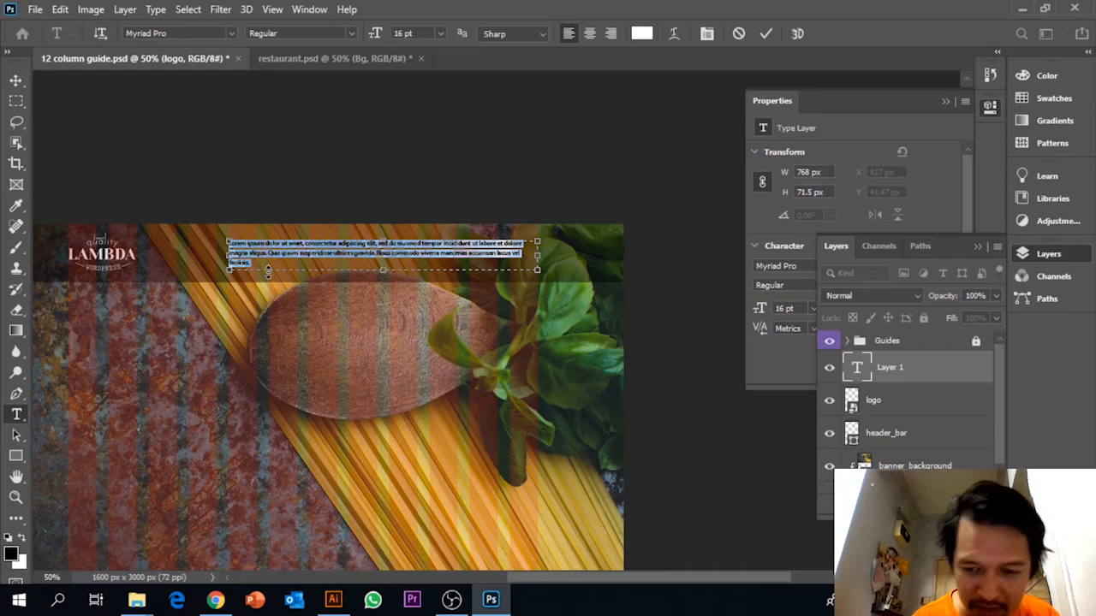
Replace the placeholder text with the spaced menu items Home, Recepi 1, Recepi 2, Recepi 3, The Team and Contact Us.
key(BackSpace)
text(Home    Recipe 1)
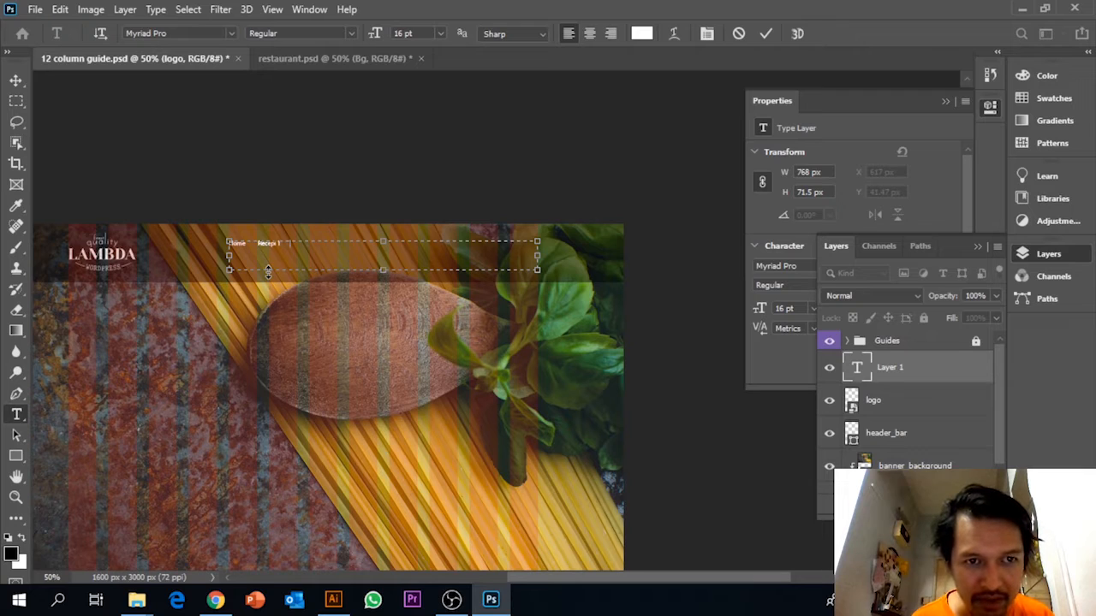
text(A)
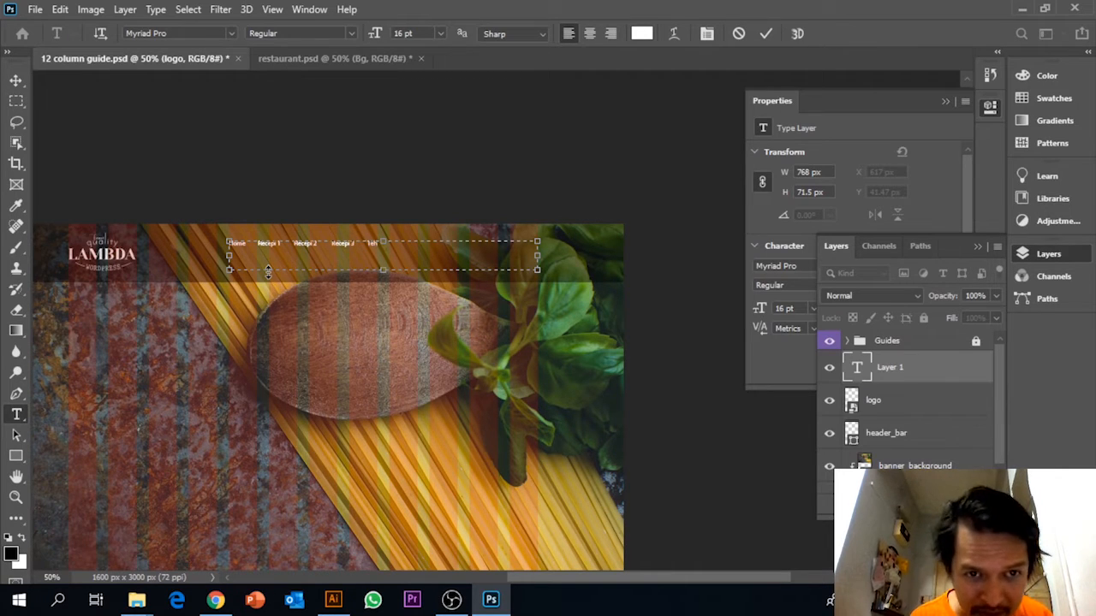
text(Tea)
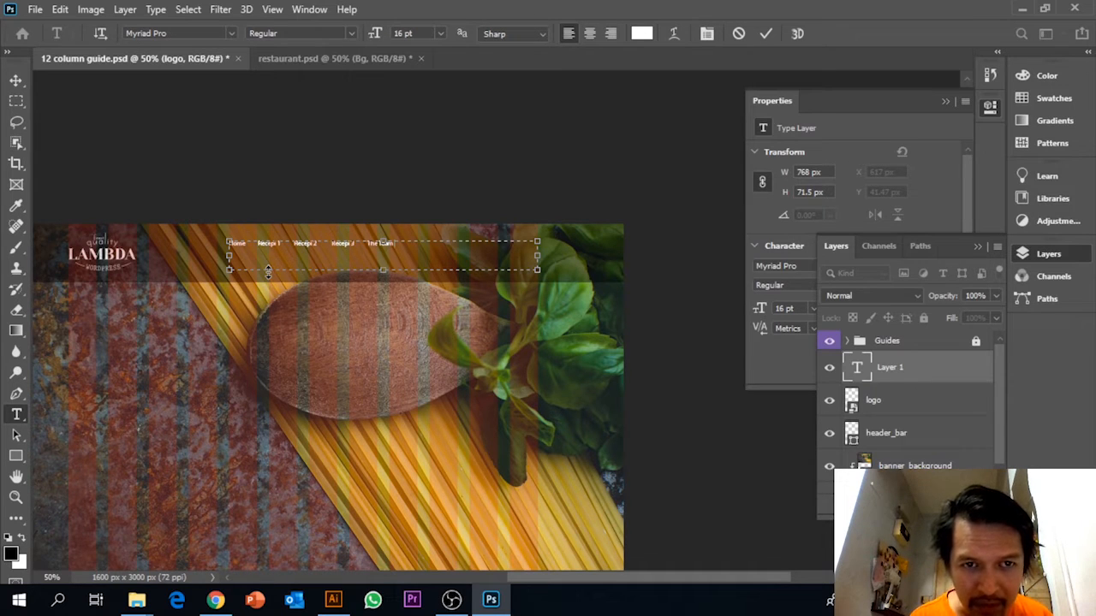
text(m         )
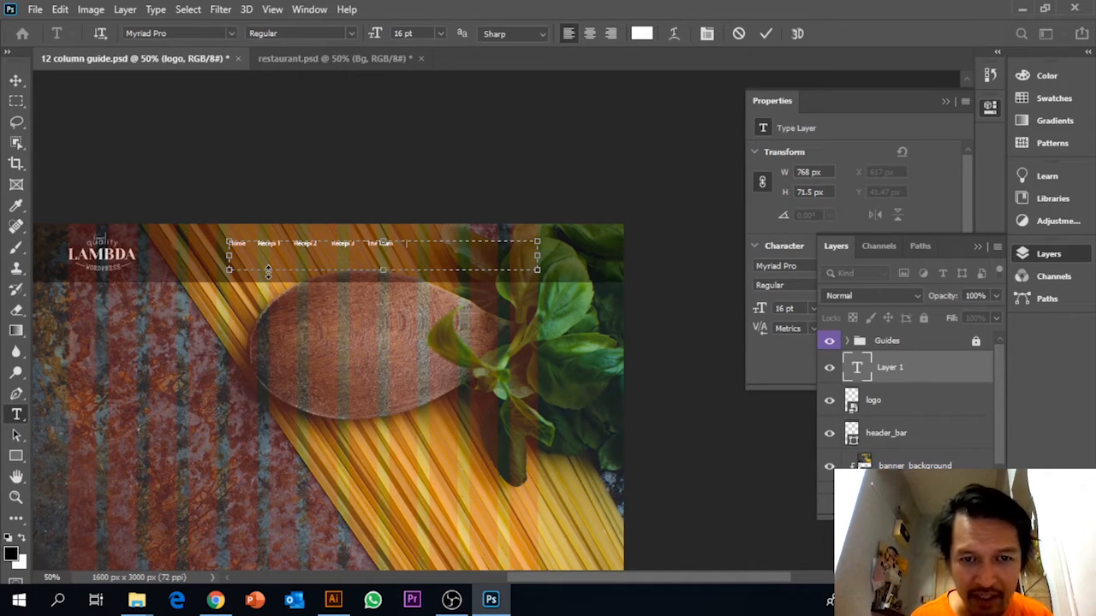
text(Contact Us)
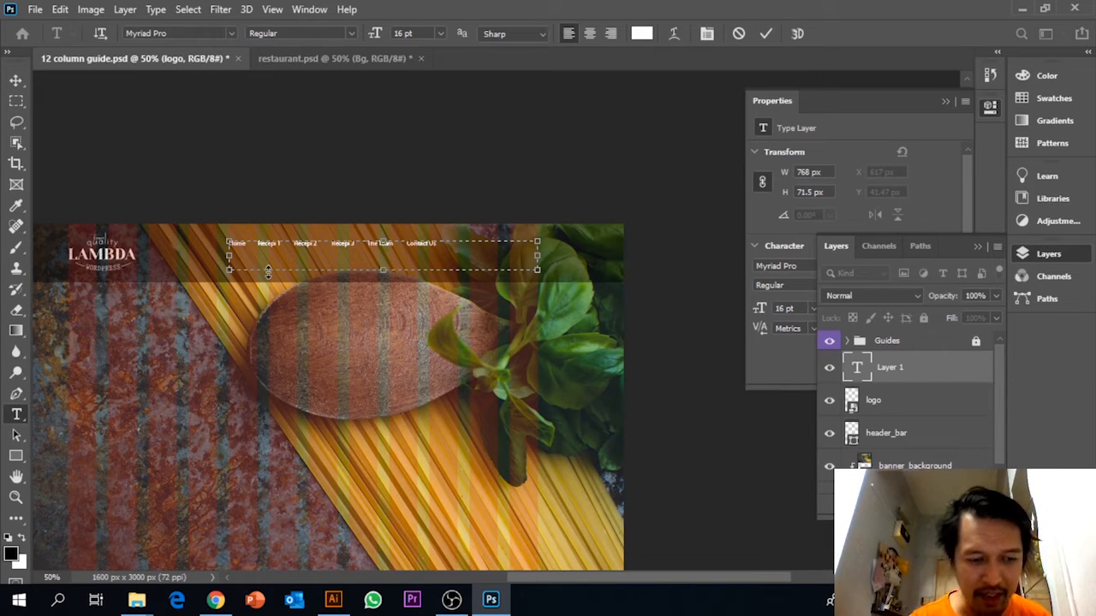
Set the font size of the whole menu text to 30 pt.
key(ctrl+a)
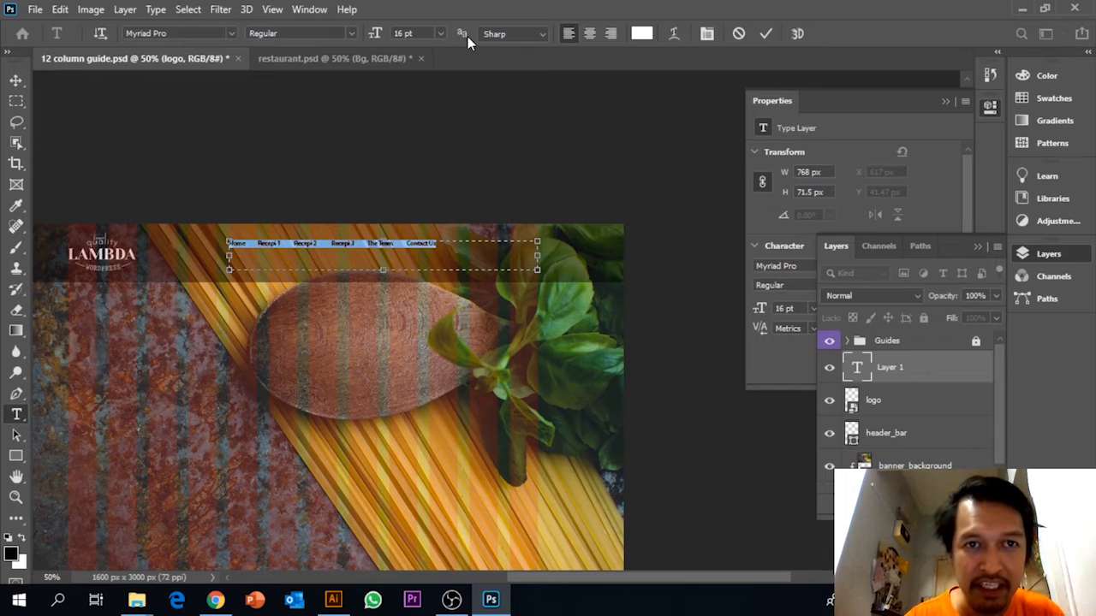
click(440, 32)
click(437, 190)
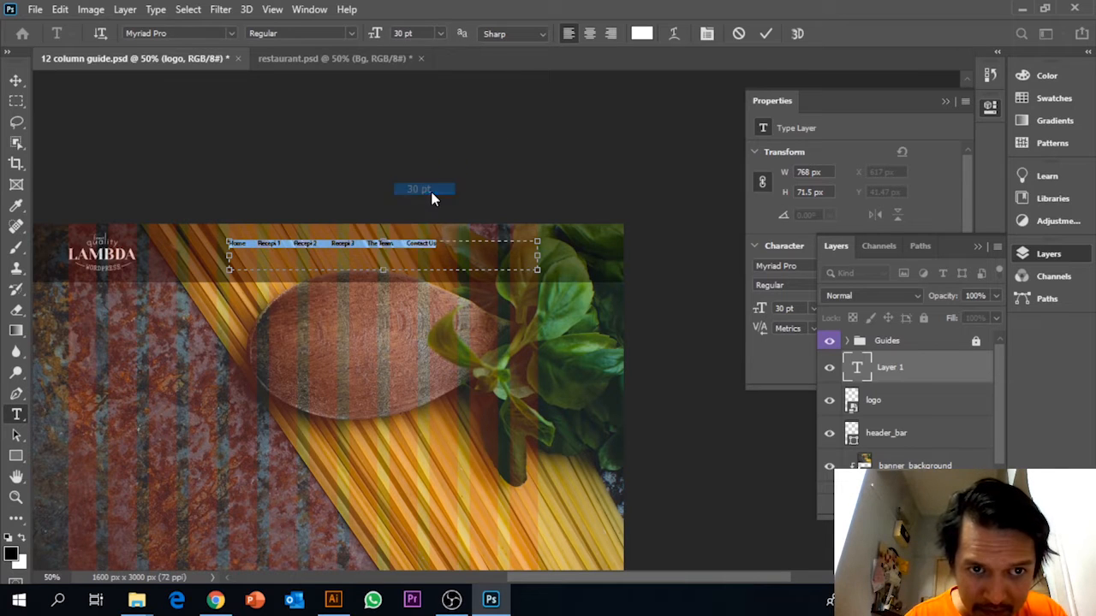
Try narrowing the menu text box to about 98 px wide and undo the resize.
click(523, 252)
drag(538, 255, 268, 249)
key(ctrl+z)
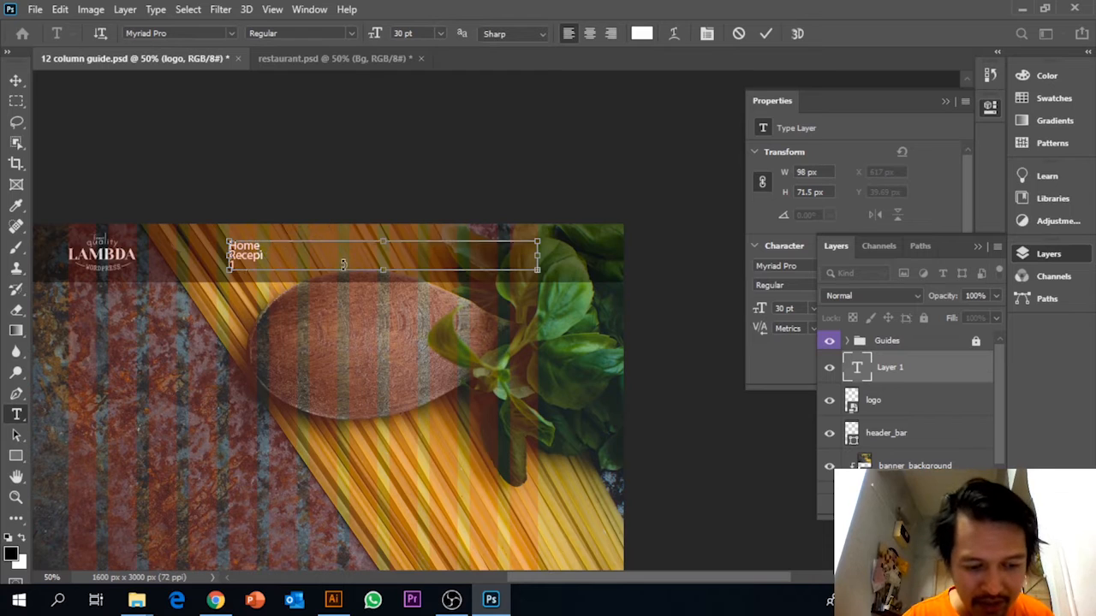
Reduce the font size of the whole menu text to 25 pt.
key(ctrl+a)
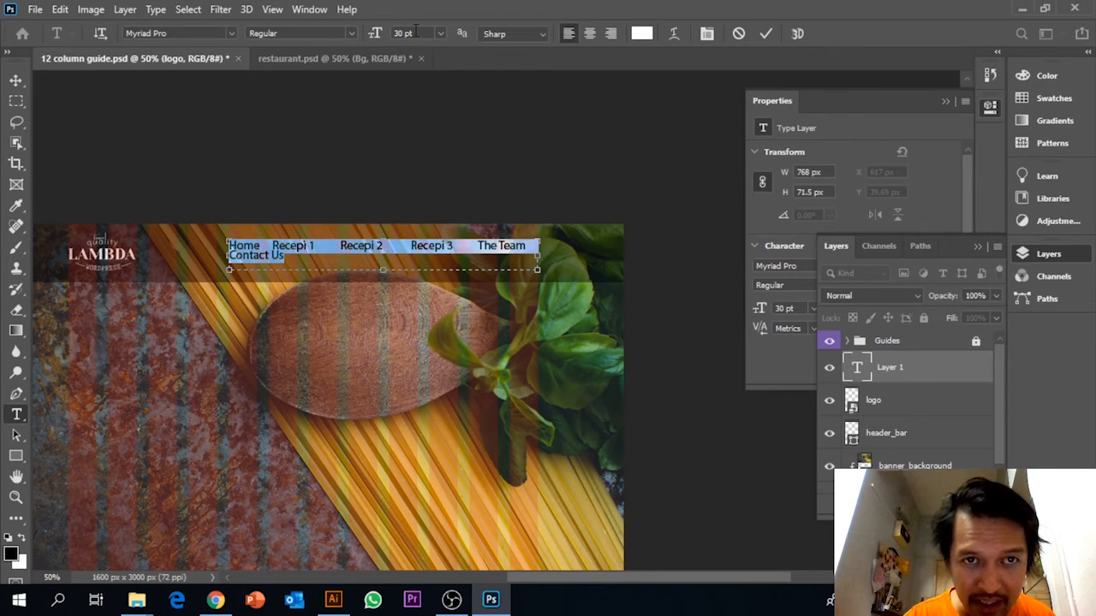
click(413, 32)
key(Down)
key(Down)
key(Down)
key(Down)
key(Down)
key(Down)
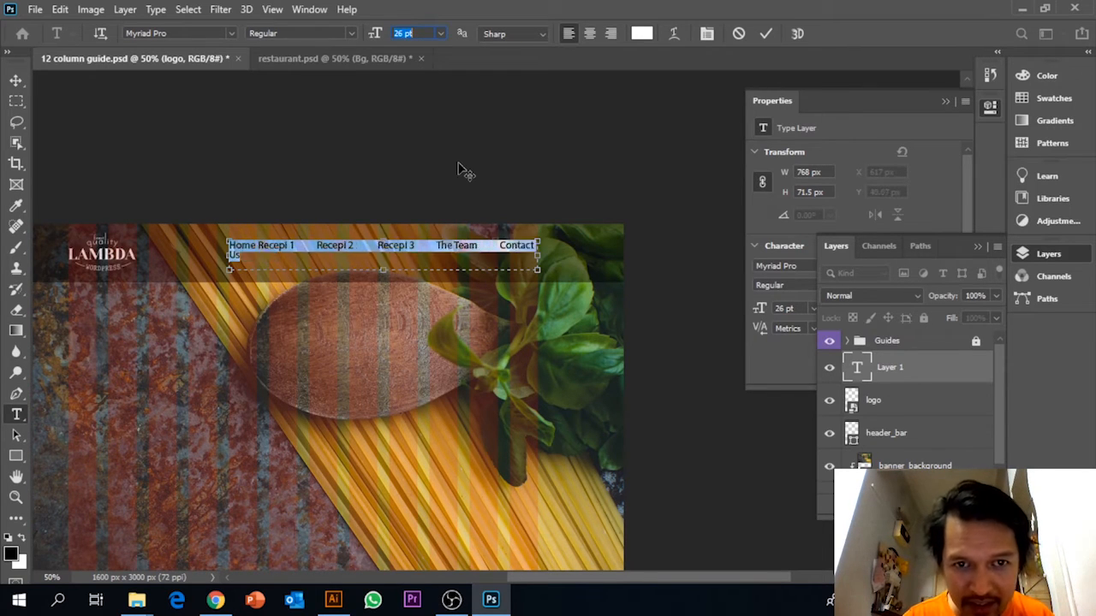
key(Up)
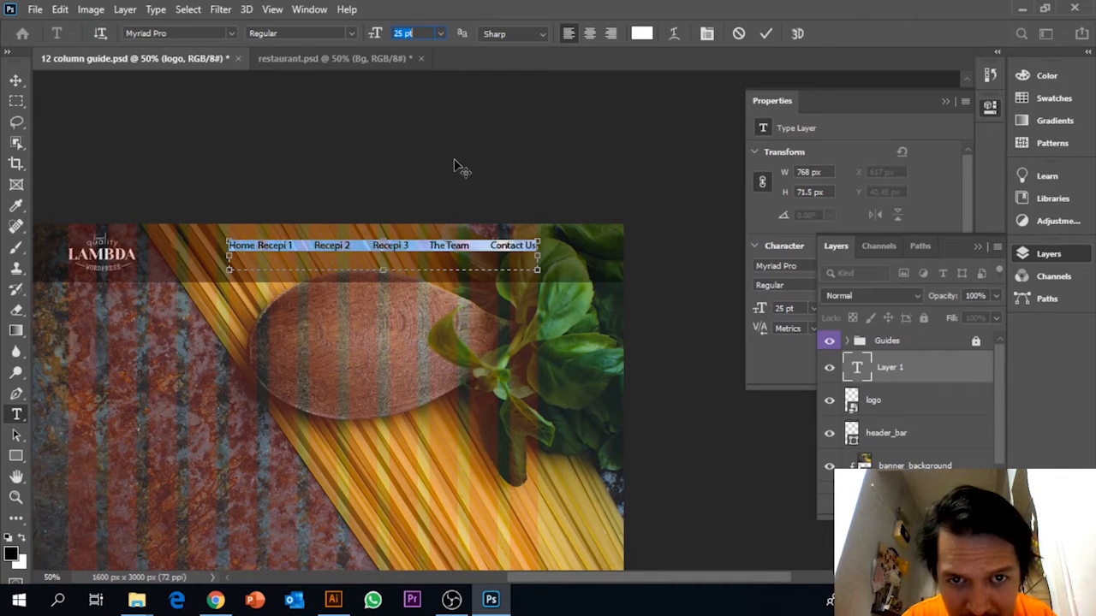
Shorten the menu text box to about 45.5 px in height and widen the gap between Home and Recepi 1 with spaces.
drag(385, 272, 385, 258)
click(255, 241)
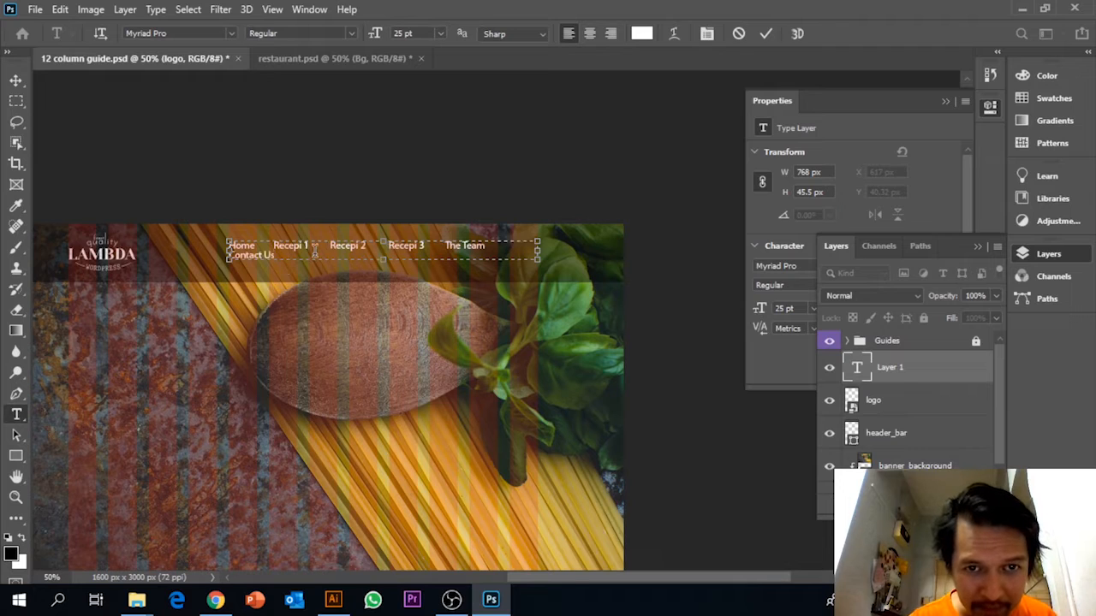
Try the whole menu text at 23 pt and set its font size to 24 pt.
drag(273, 254, 221, 245)
click(415, 32)
key(Down)
key(Down)
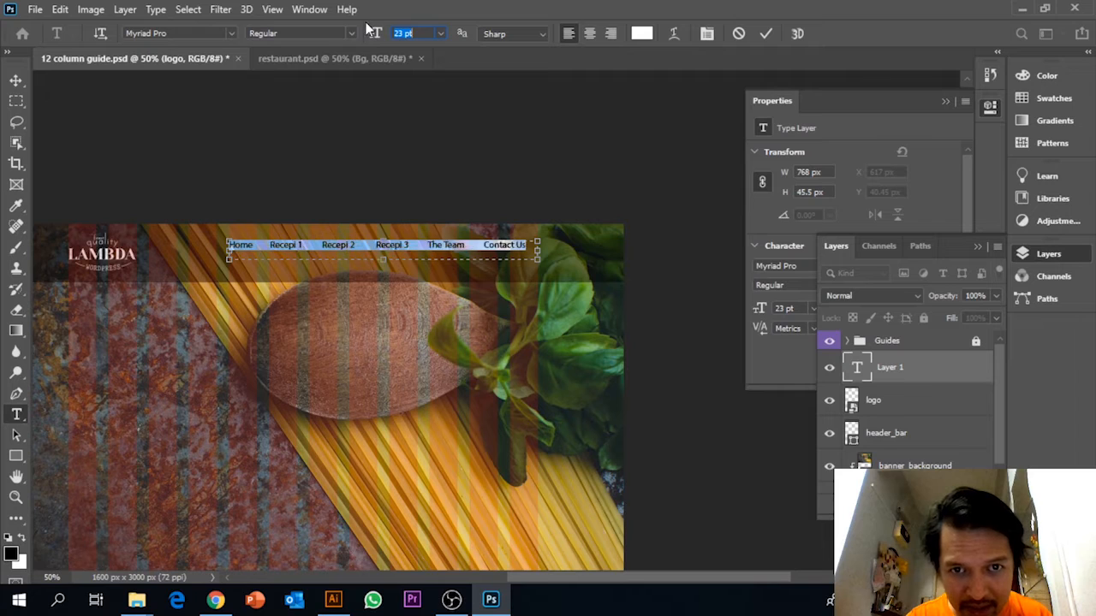
click(534, 255)
click(401, 33)
text(24)
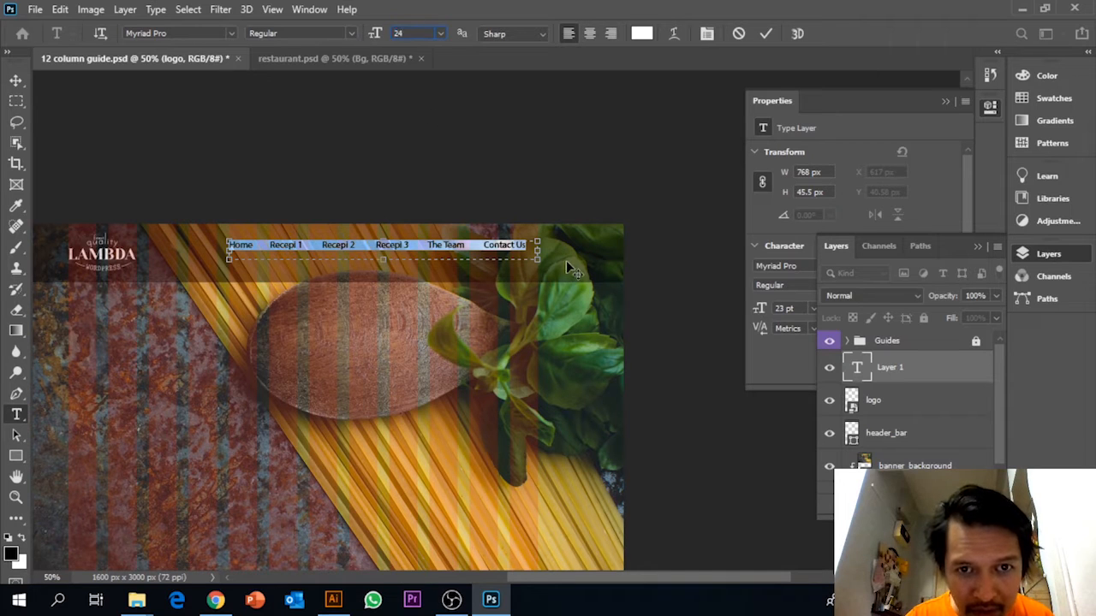
key(Return)
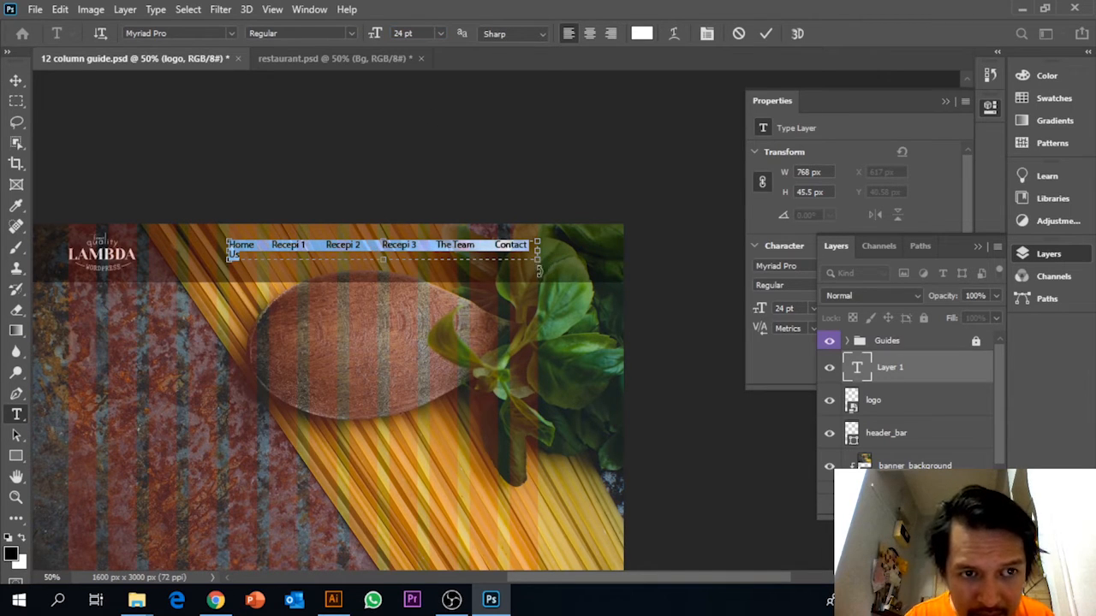
Set the font size of the whole menu text to 23.5 pt and commit the text edit.
click(327, 251)
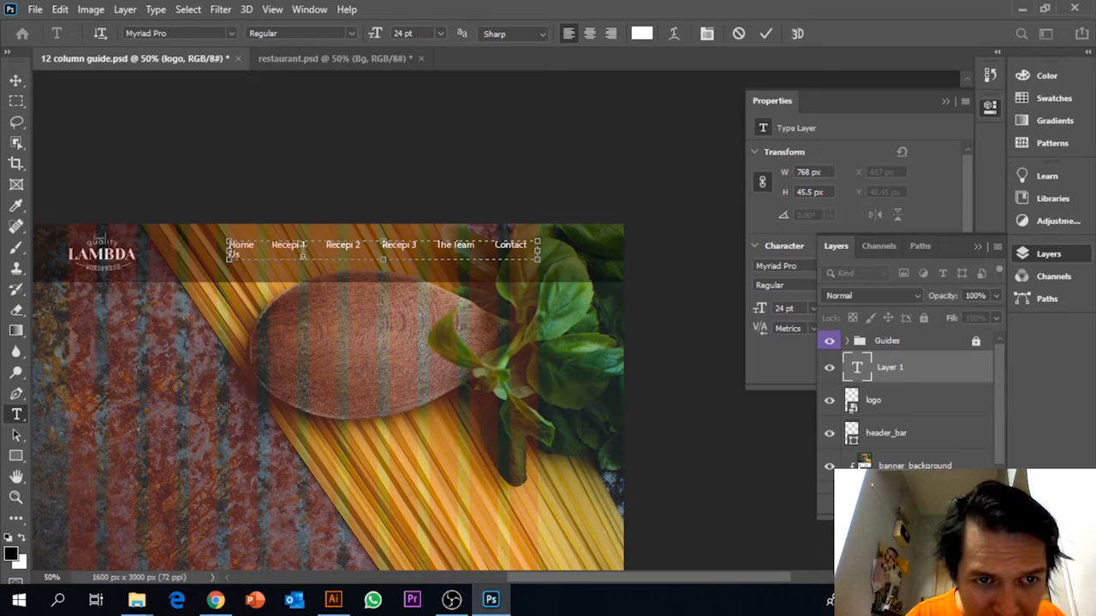
key(ctrl+a)
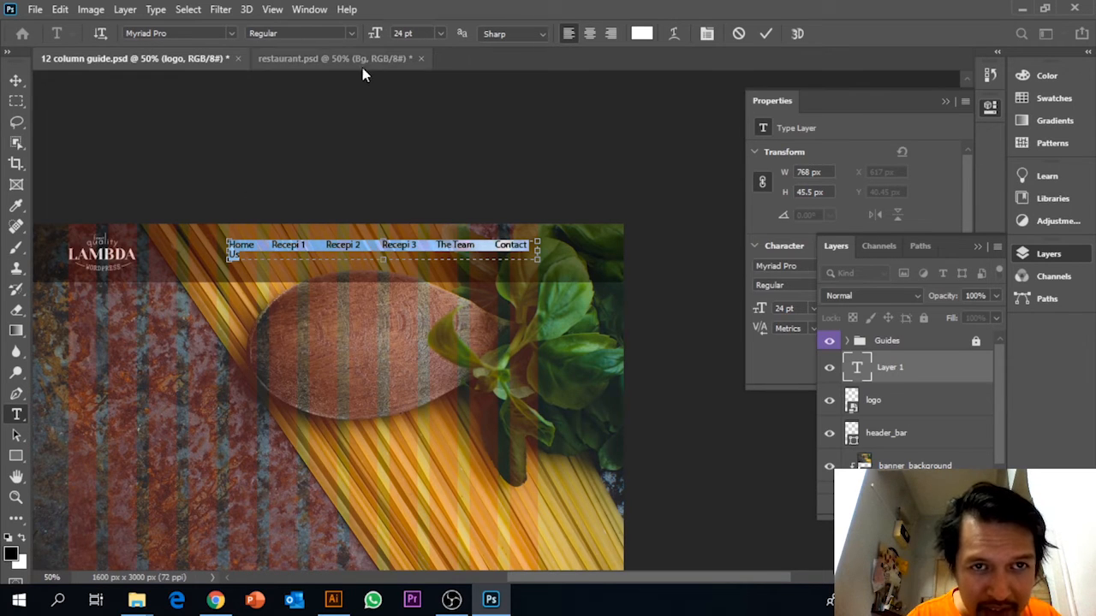
click(374, 34)
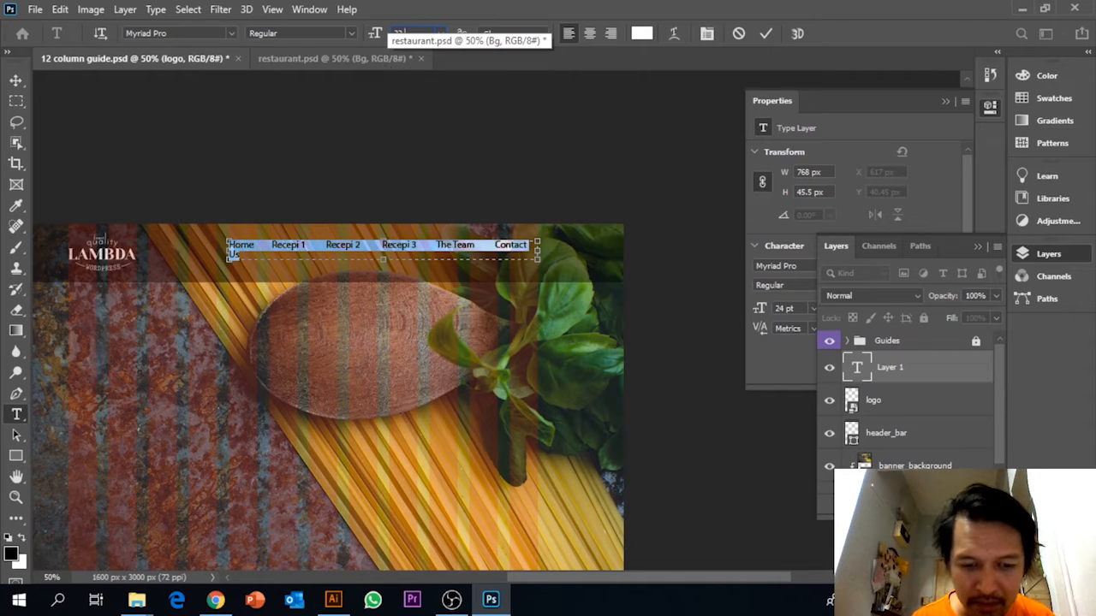
text(23.5)
key(Return)
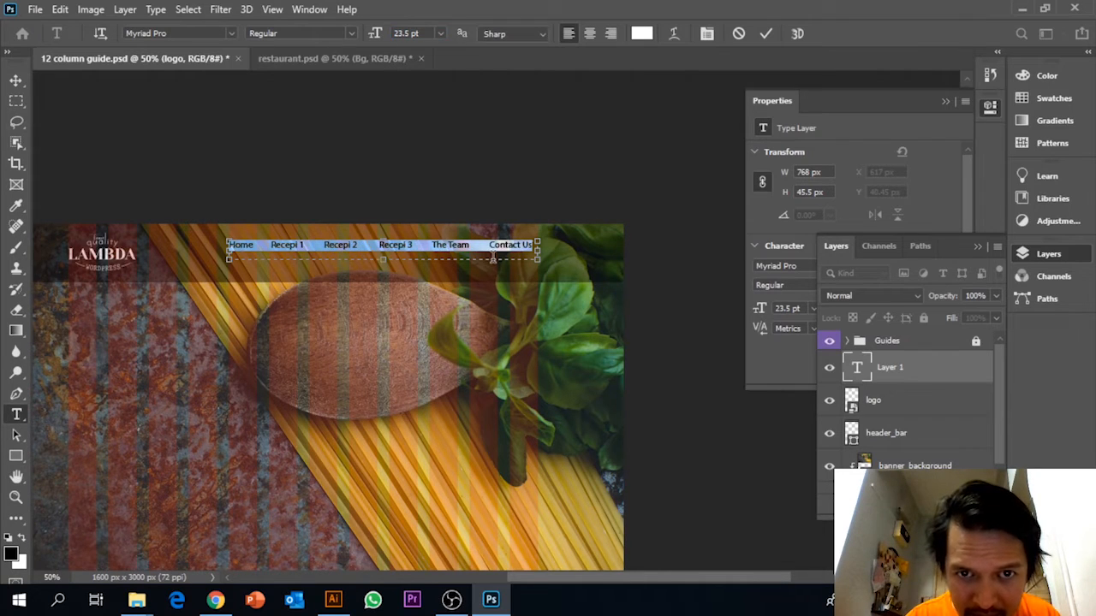
click(16, 80)
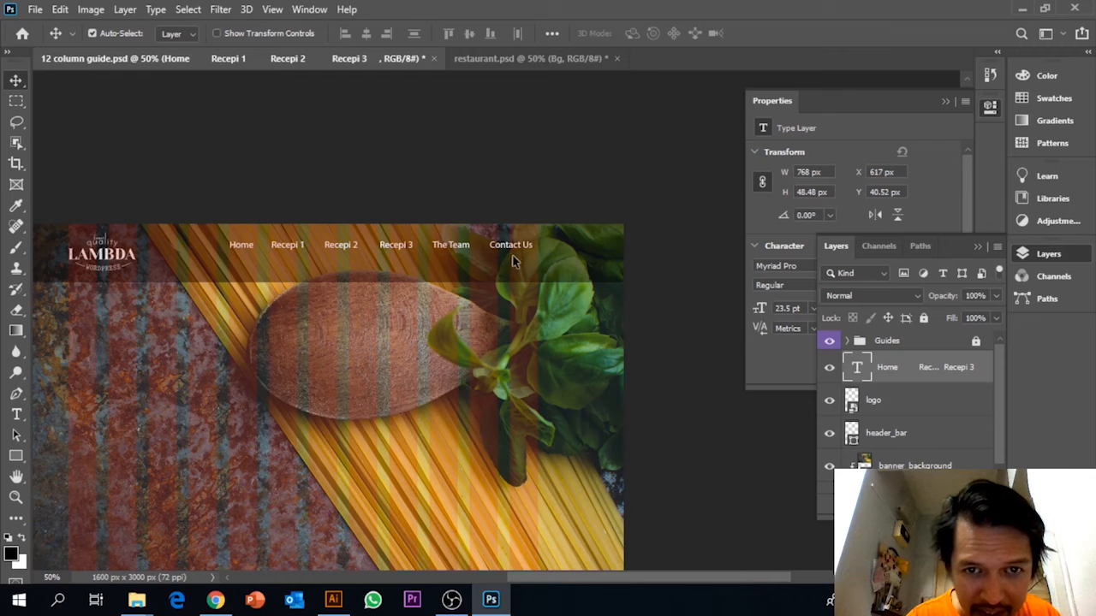
Scale the menu text layer proportionally to 101.82% with Free Transform, extending it toward the right edge of the last grid column.
drag(516, 251, 515, 251)
key(ctrl+t)
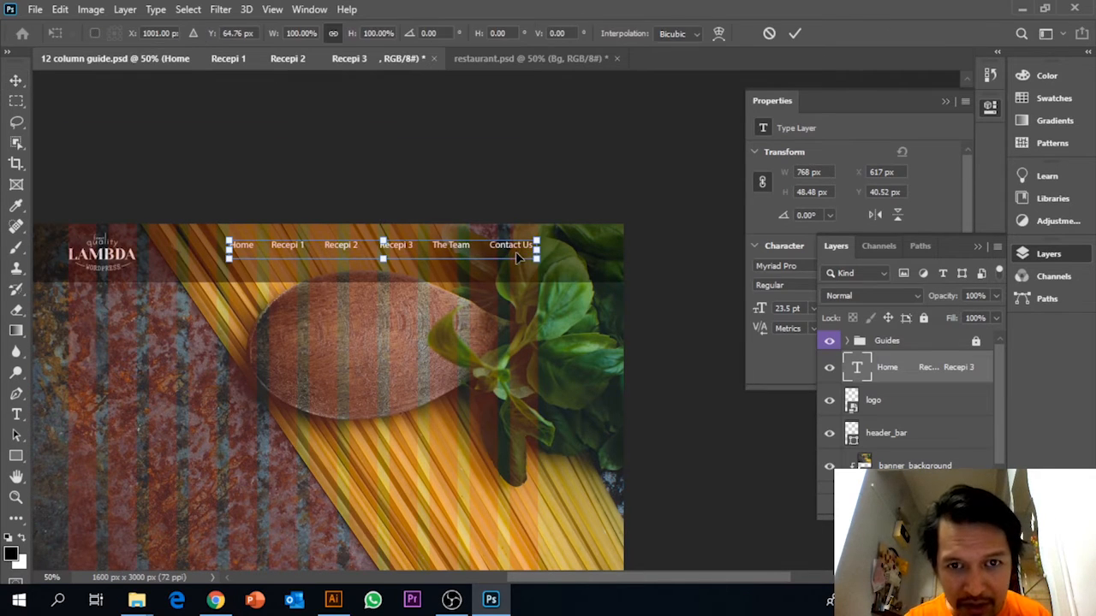
drag(539, 266, 543, 267)
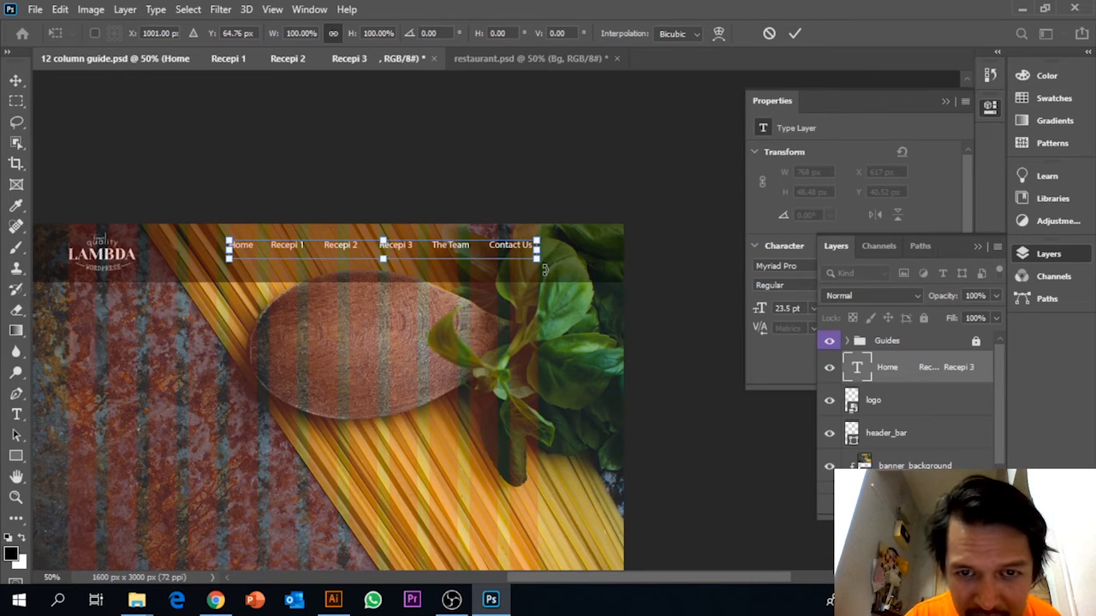
key(ctrl+plus)
key(ctrl+plus)
key(ctrl+plus)
scroll(558, 248, up, 4)
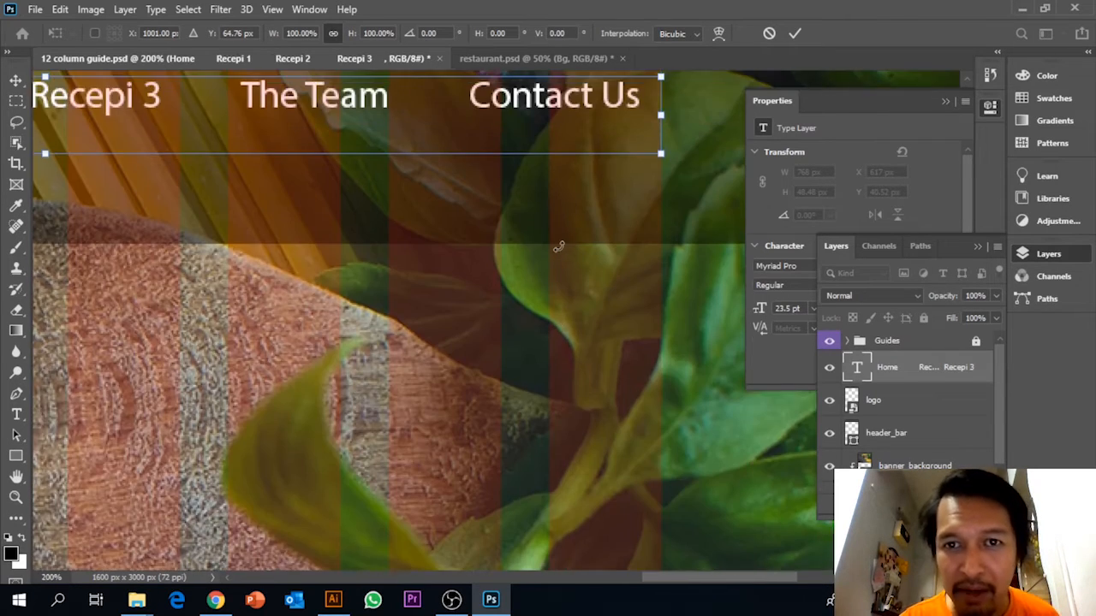
drag(660, 221, 678, 237)
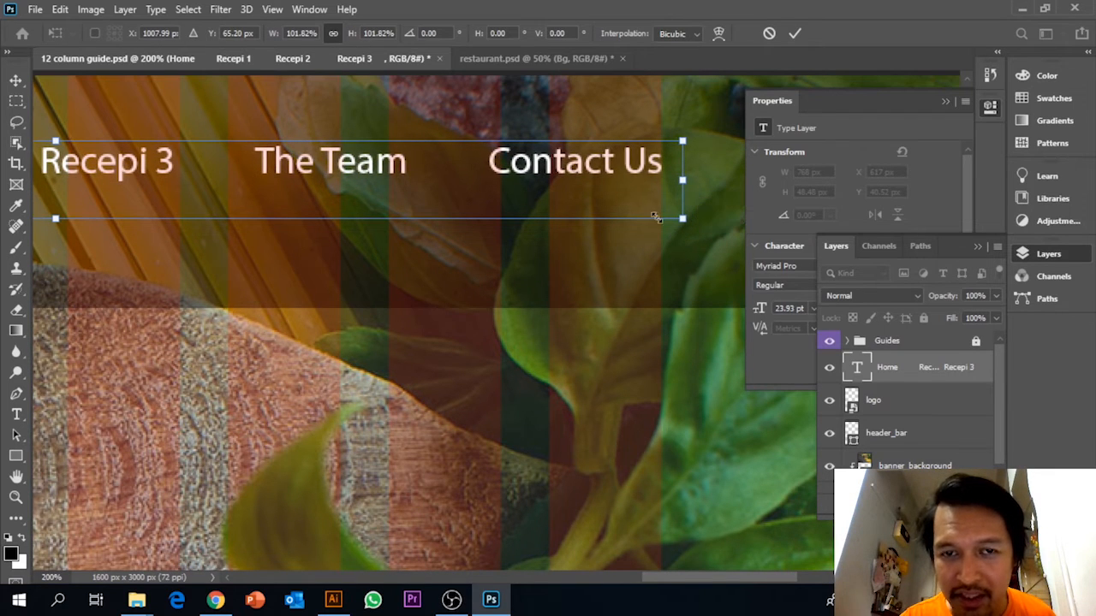
key(Return)
Move the menu text down to the vertical middle of the header bar, level with the logo.
key(ctrl+0)
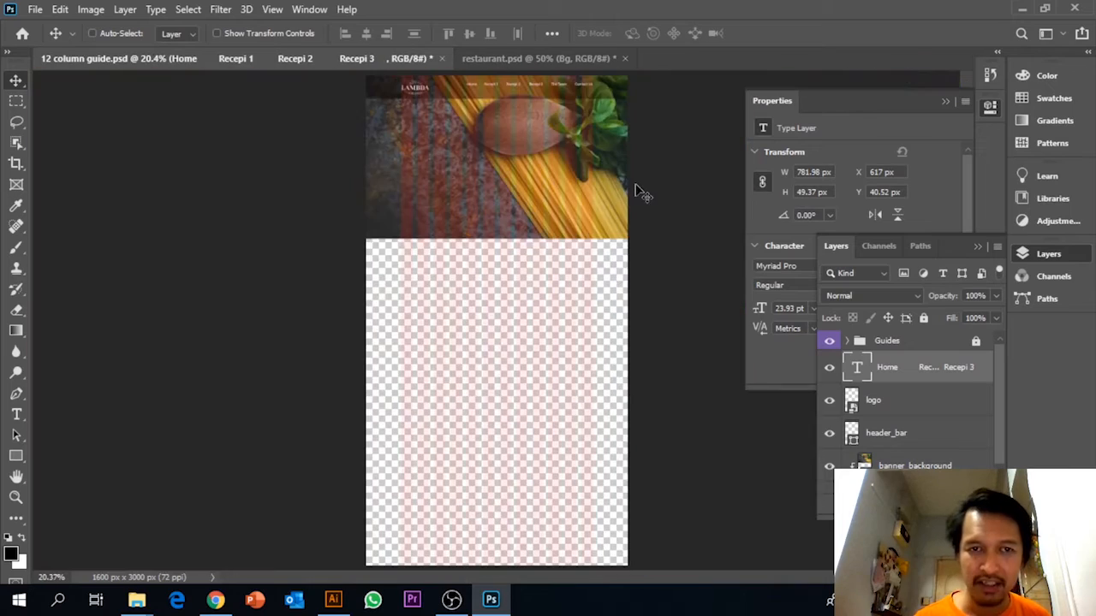
key(ctrl+plus)
key(ctrl+plus)
key(ctrl+plus)
drag(636, 183, 547, 596)
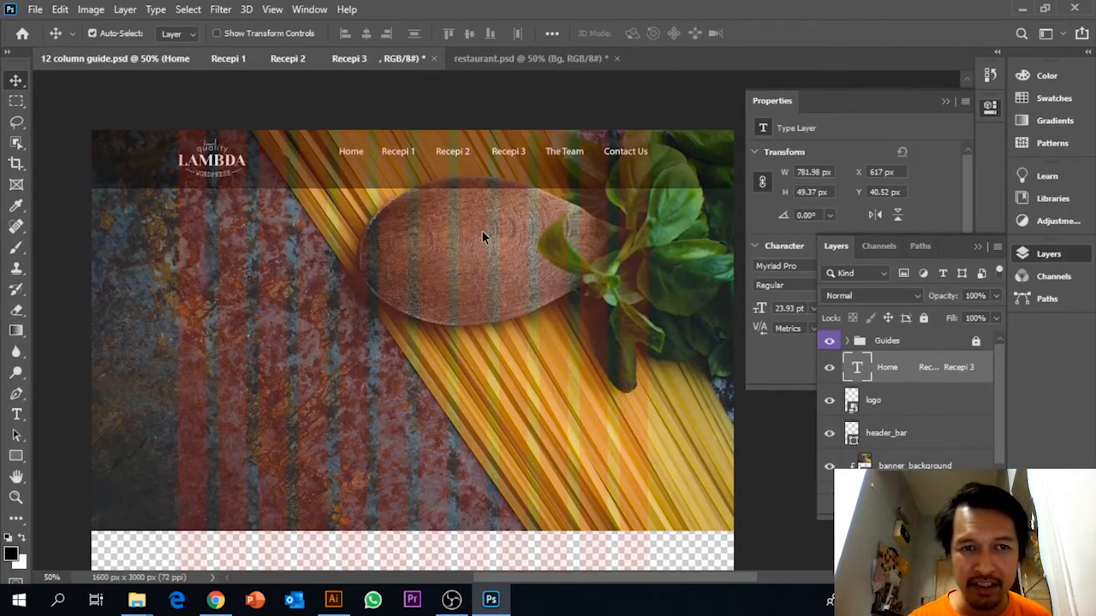
key(Down)
key(Down)
key(Down)
key(Down)
key(Down)
key(Down)
key(Down)
key(Down)
key(Down)
key(Down)
key(Down)
key(Down)
key(Down)
key(Down)
key(Down)
key(Down)
key(Down)
key(Down)
key(Down)
key(Down)
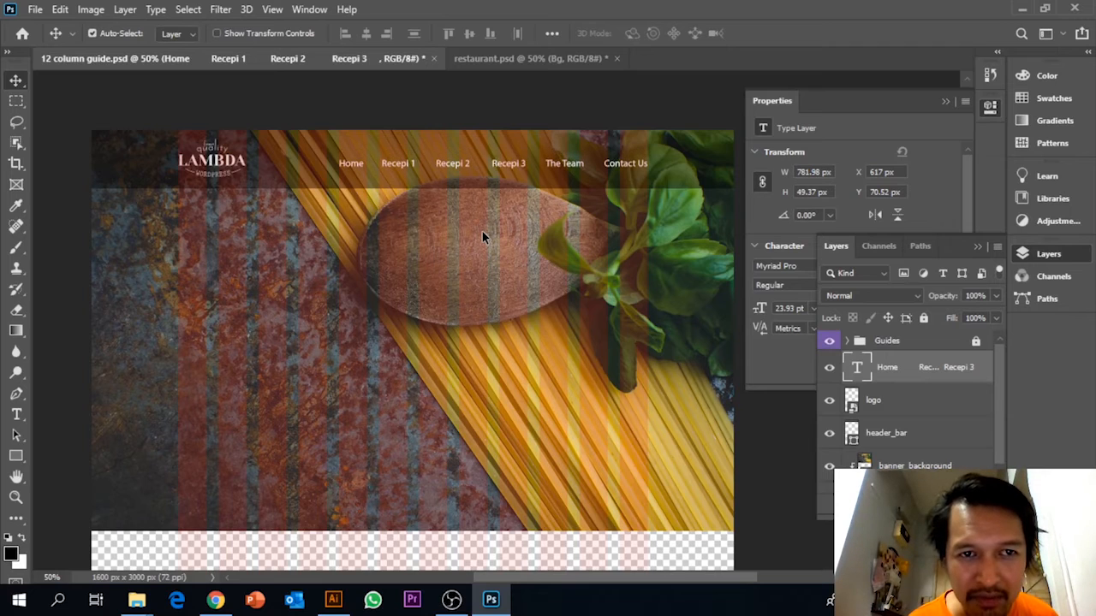
Change the whole menu text to the Bold style and set its font size to 23 pt.
click(17, 415)
click(352, 161)
key(ctrl+a)
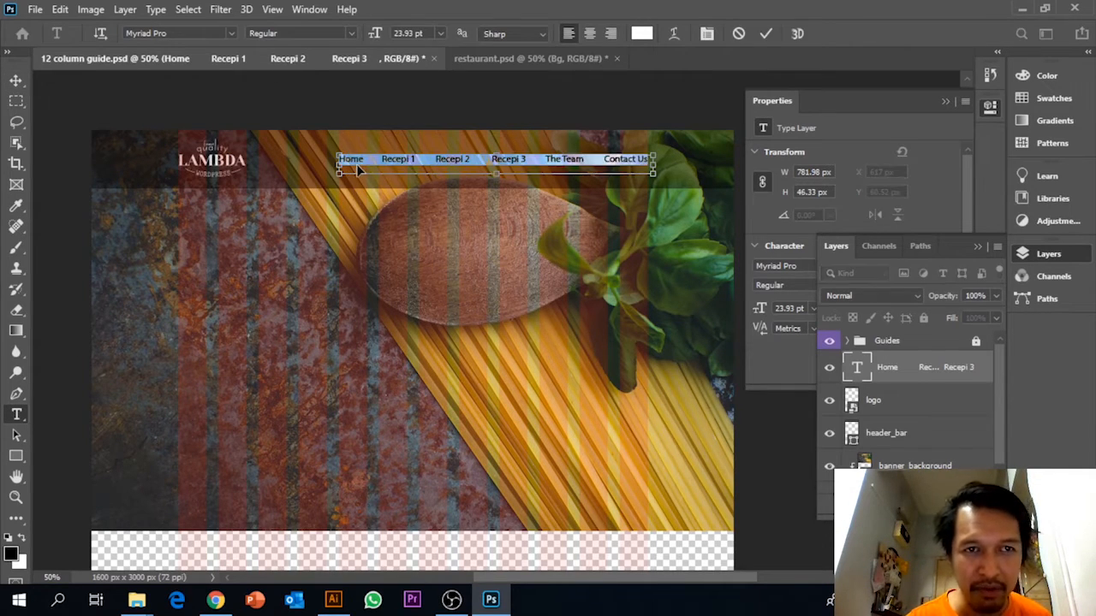
click(352, 33)
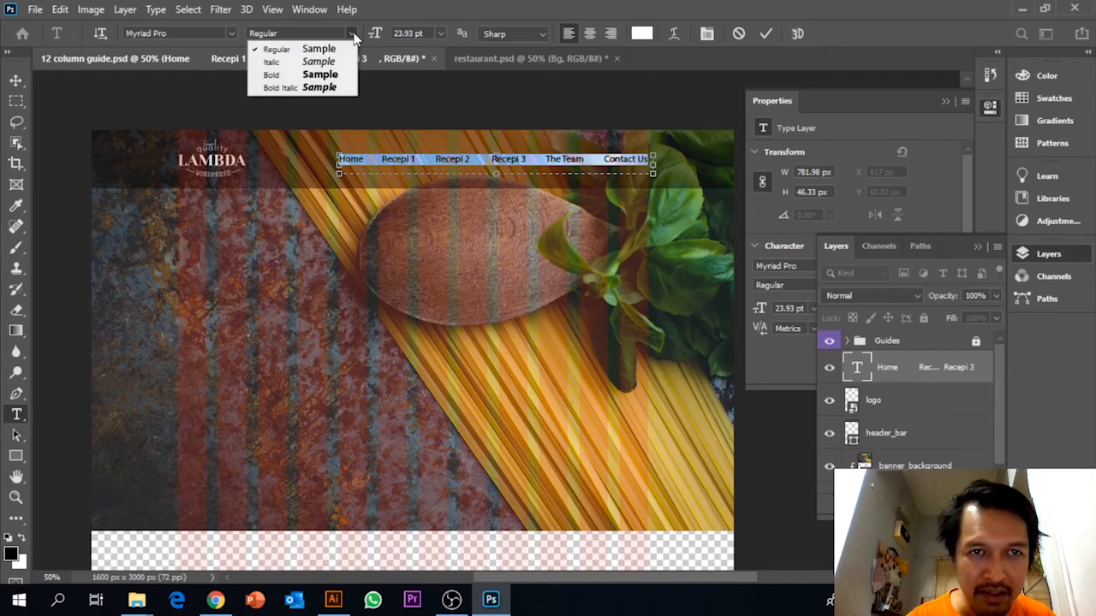
click(318, 75)
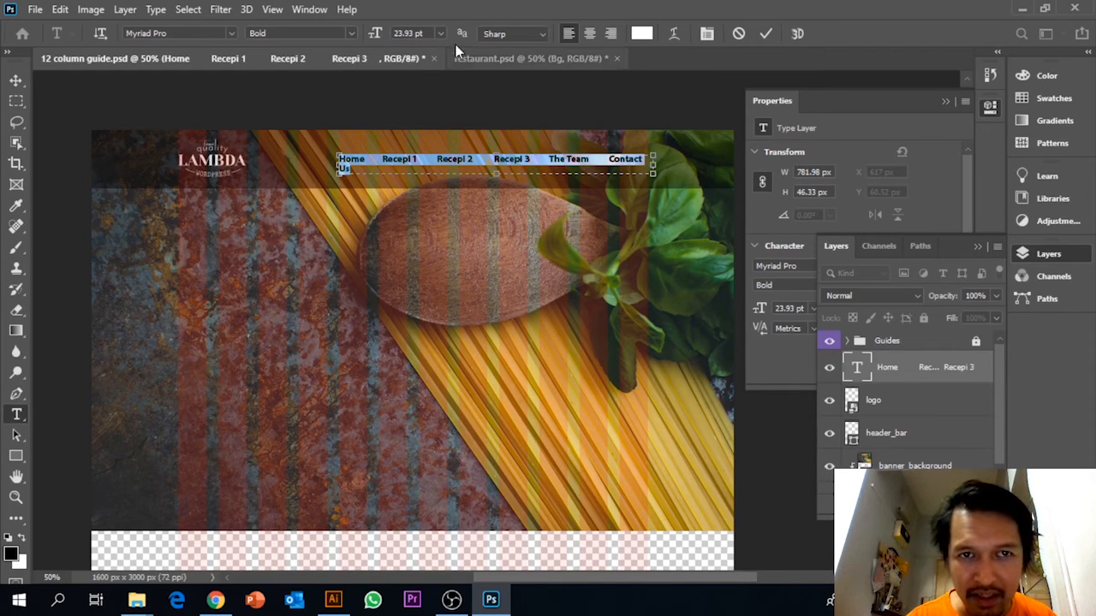
click(428, 33)
text(23)
key(Return)
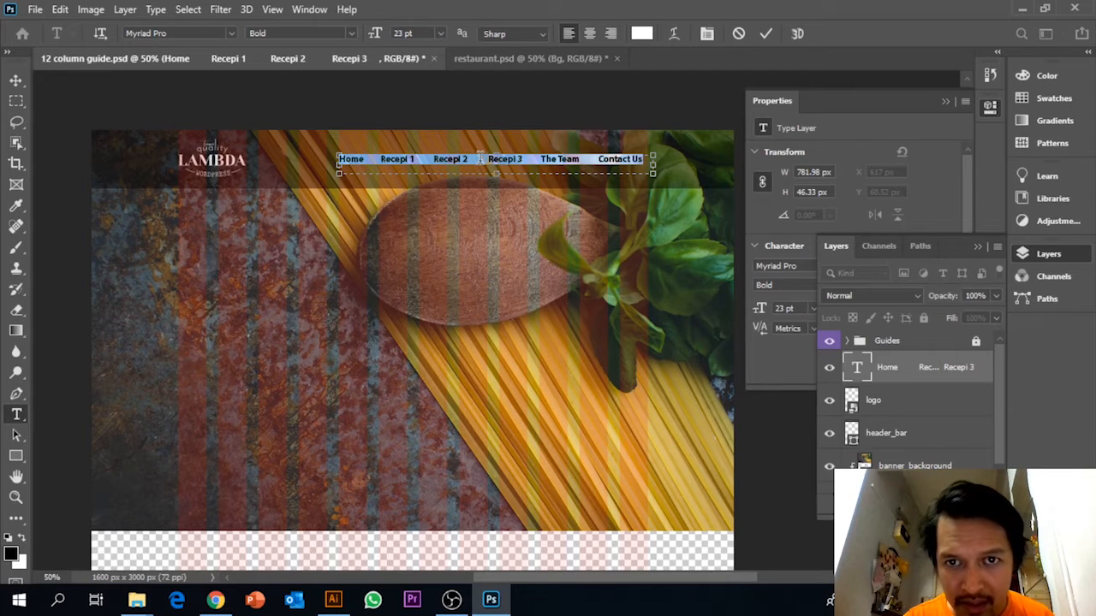
click(15, 79)
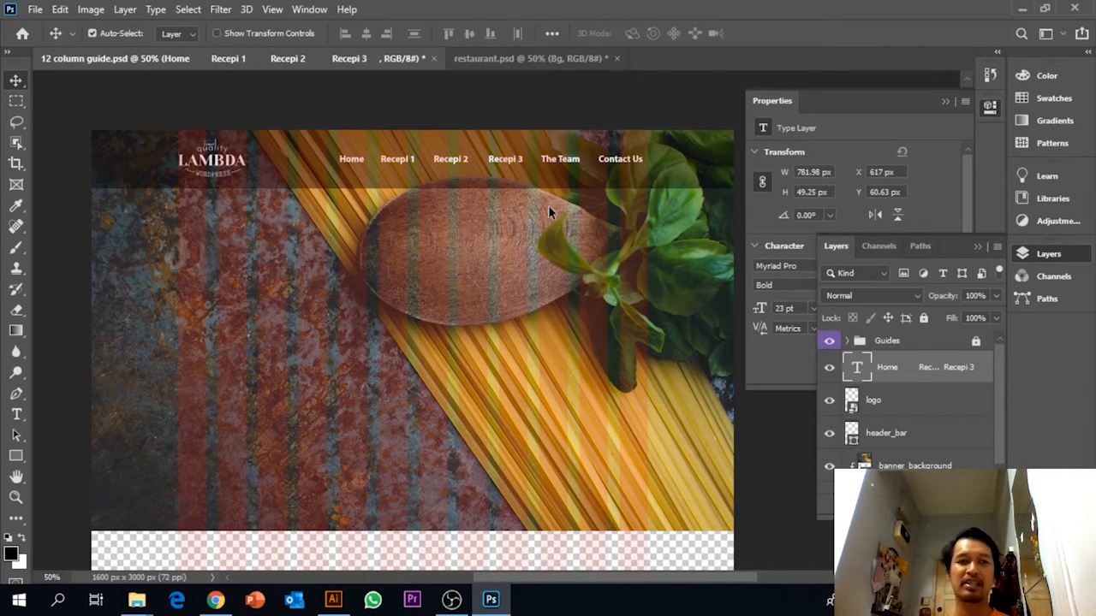
scroll(548, 205, down, 1)
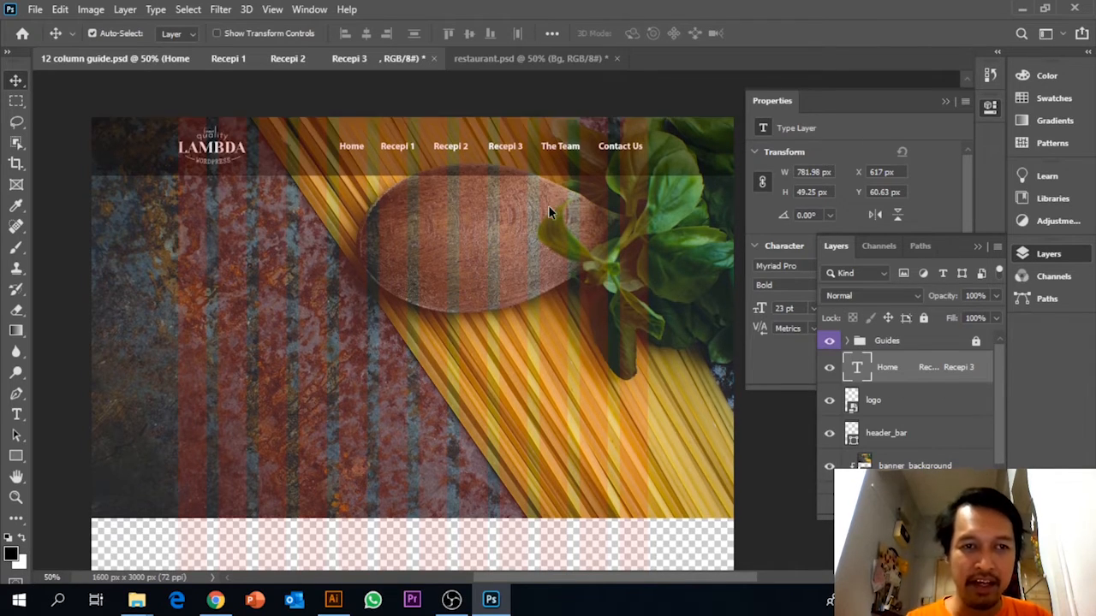
scroll(548, 205, up, 1)
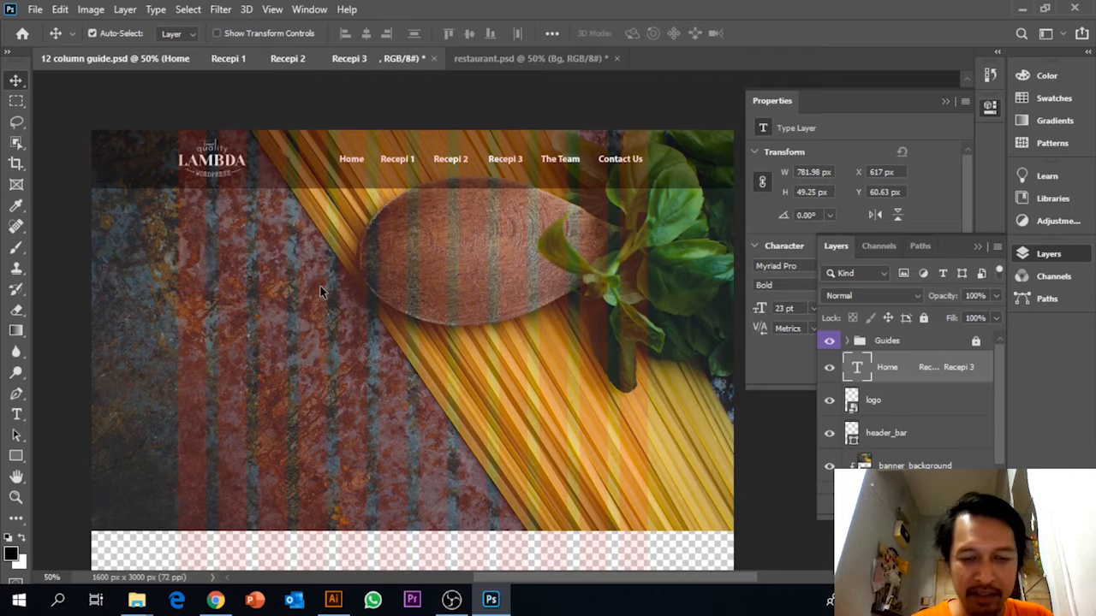
scroll(80, 298, down, 1)
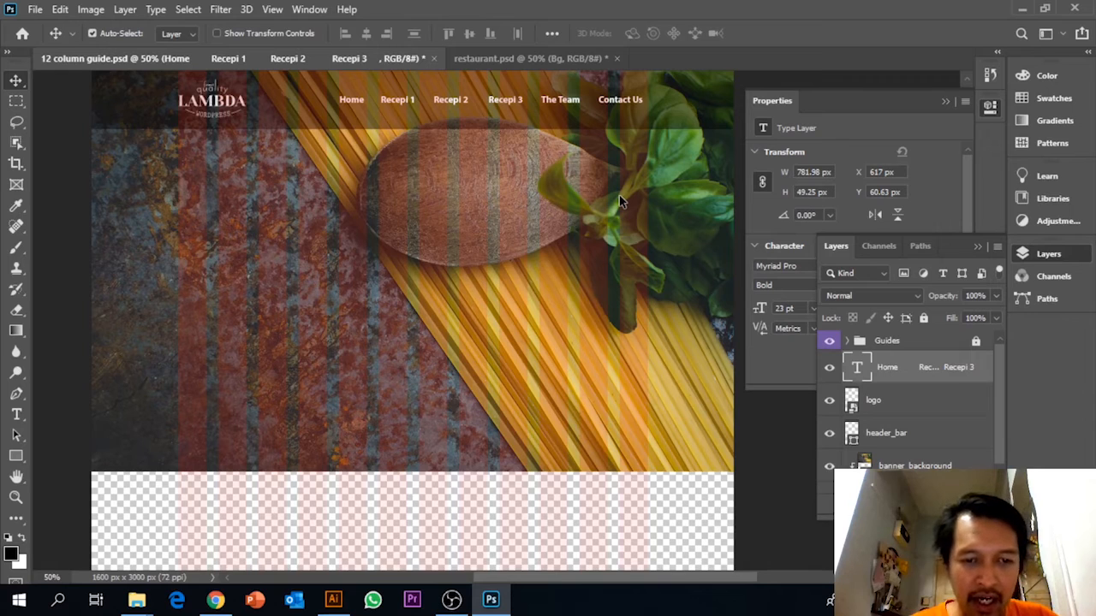
Open the Text file from the Tutorial folder and copy the main banner line "the right ingredients for the right food".
mouse_move(136, 599)
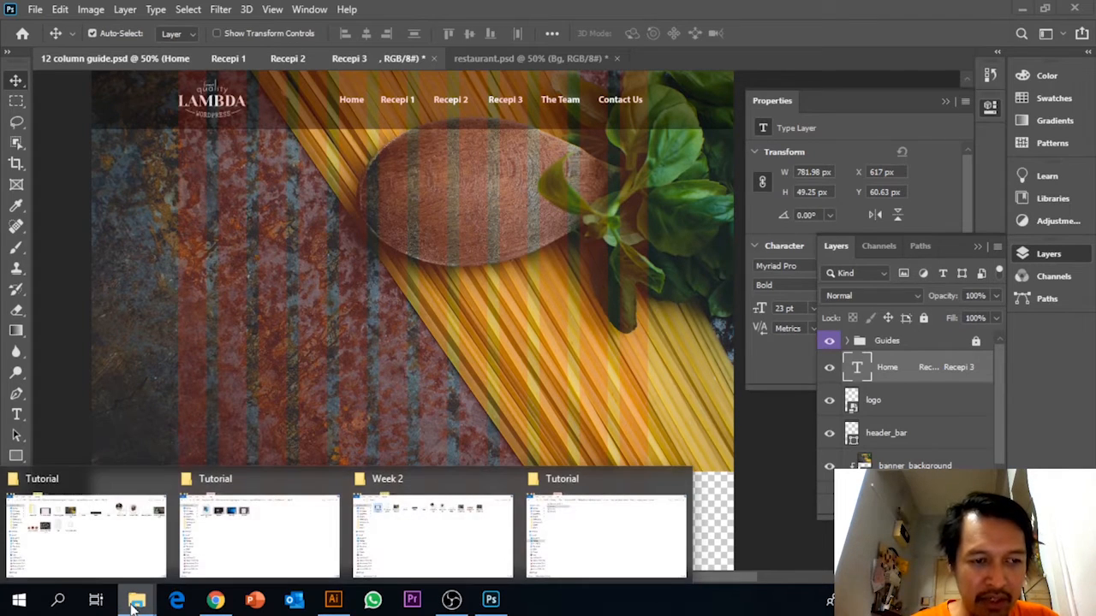
click(125, 560)
click(365, 248)
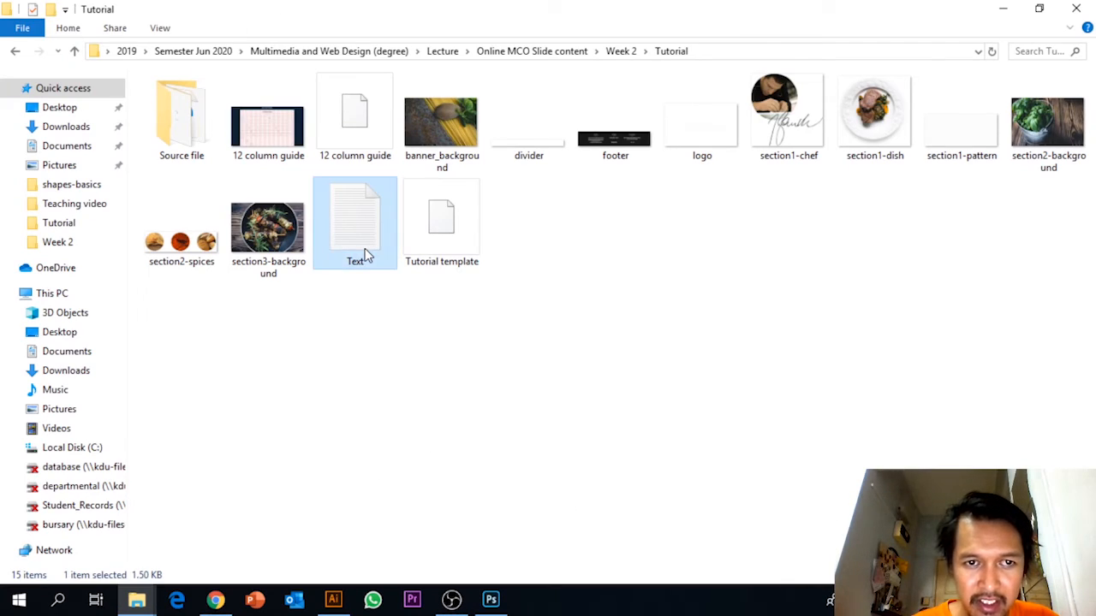
double_click(365, 248)
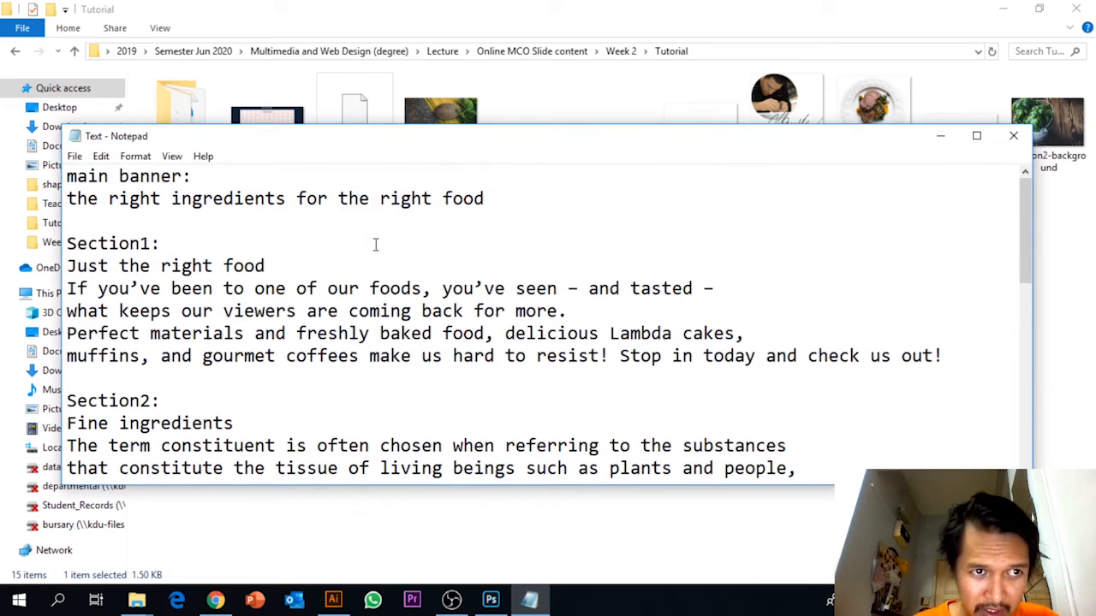
drag(67, 199, 496, 199)
key(ctrl+c)
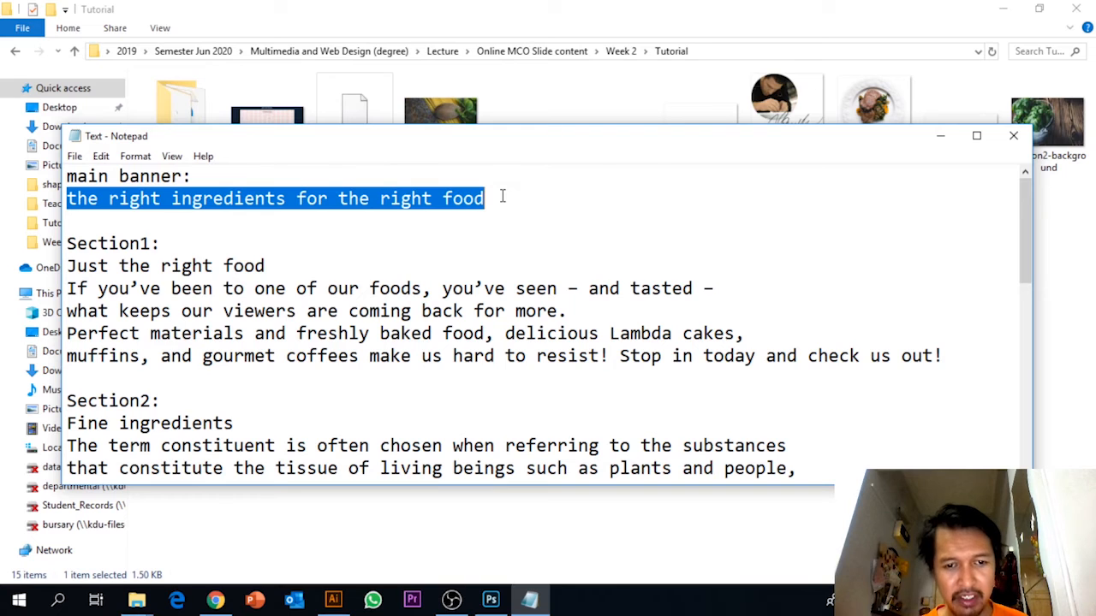
Back in Photoshop, paste the banner line on two lines in a new horizontal text box about 868 by 272 px over the banner.
click(491, 600)
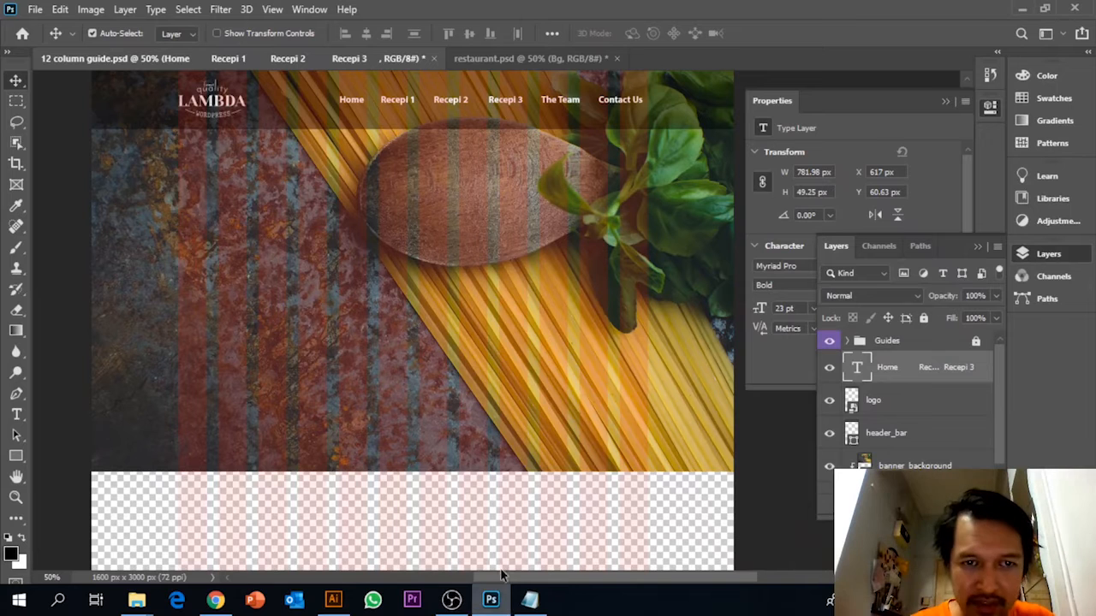
click(16, 415)
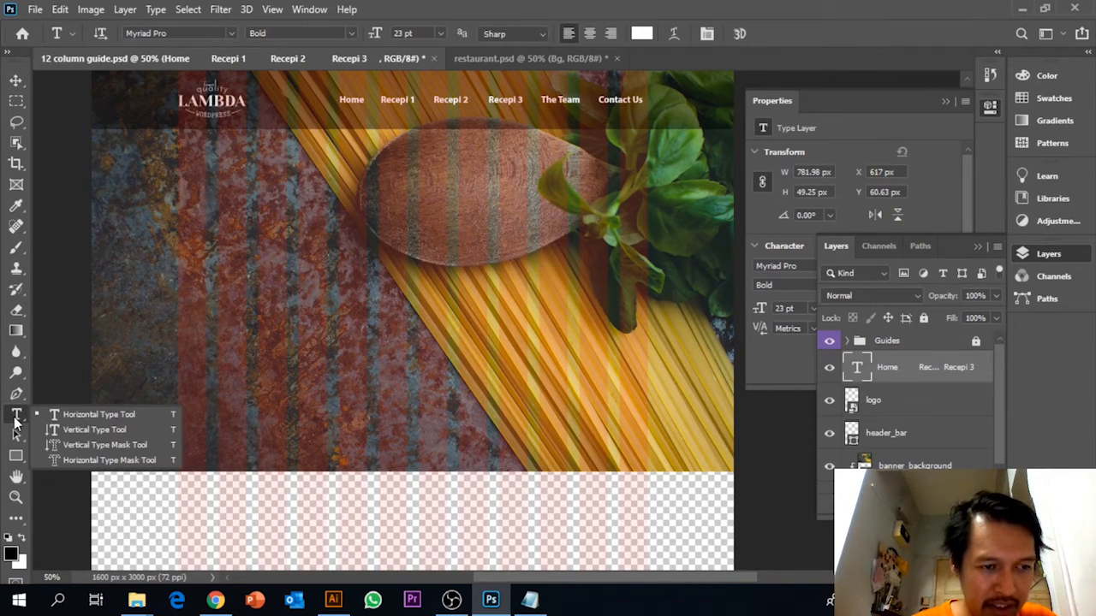
click(62, 414)
drag(224, 208, 567, 317)
key(ctrl+v)
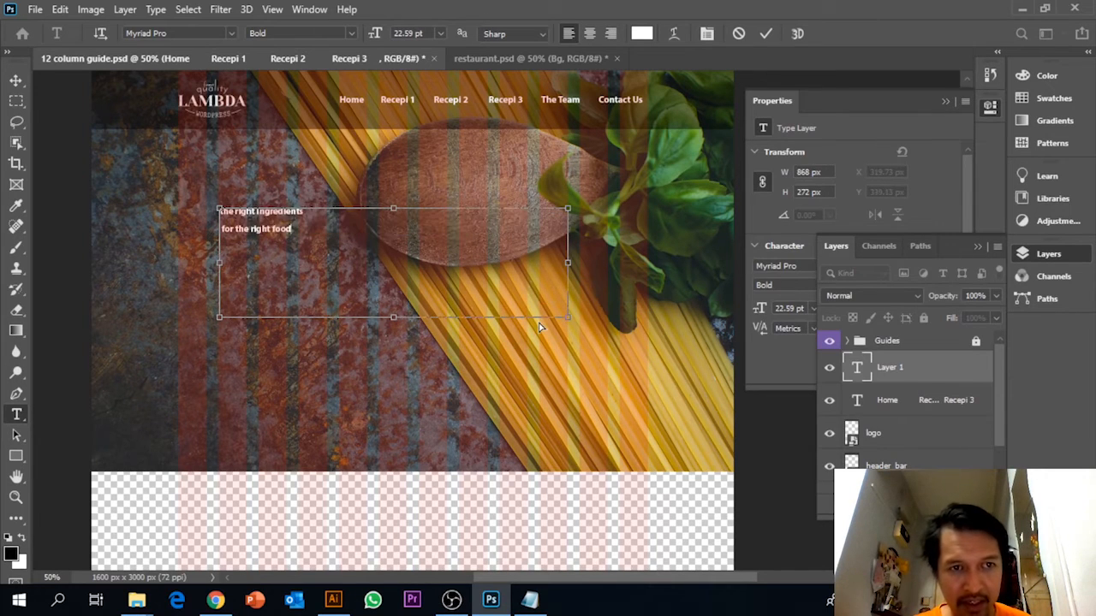
Center-align the banner text and narrow its text box from the left side to about 770 px wide.
drag(317, 232, 177, 210)
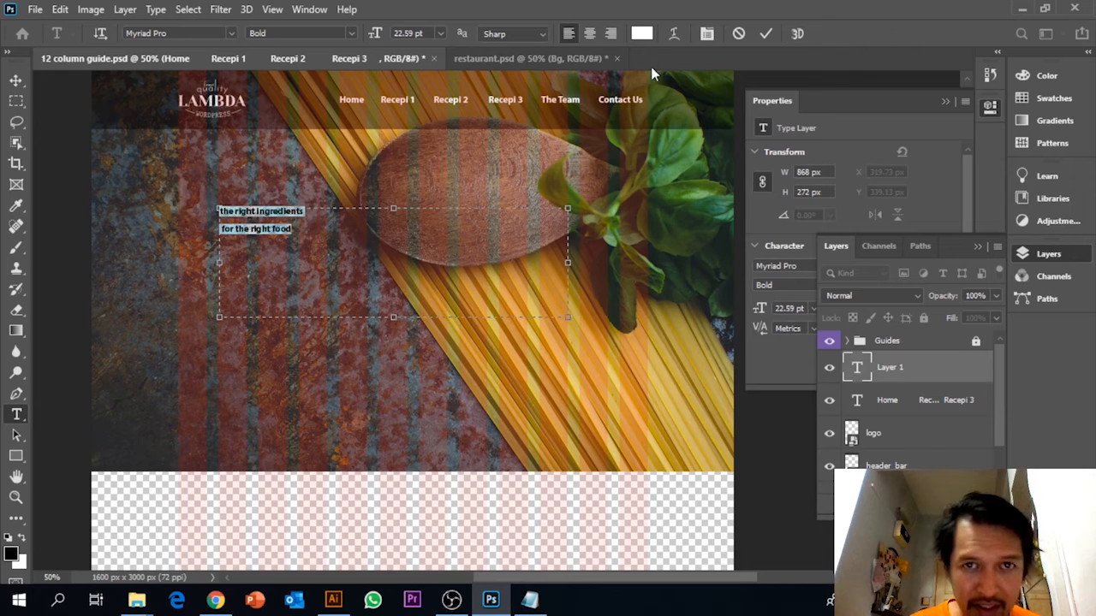
click(590, 33)
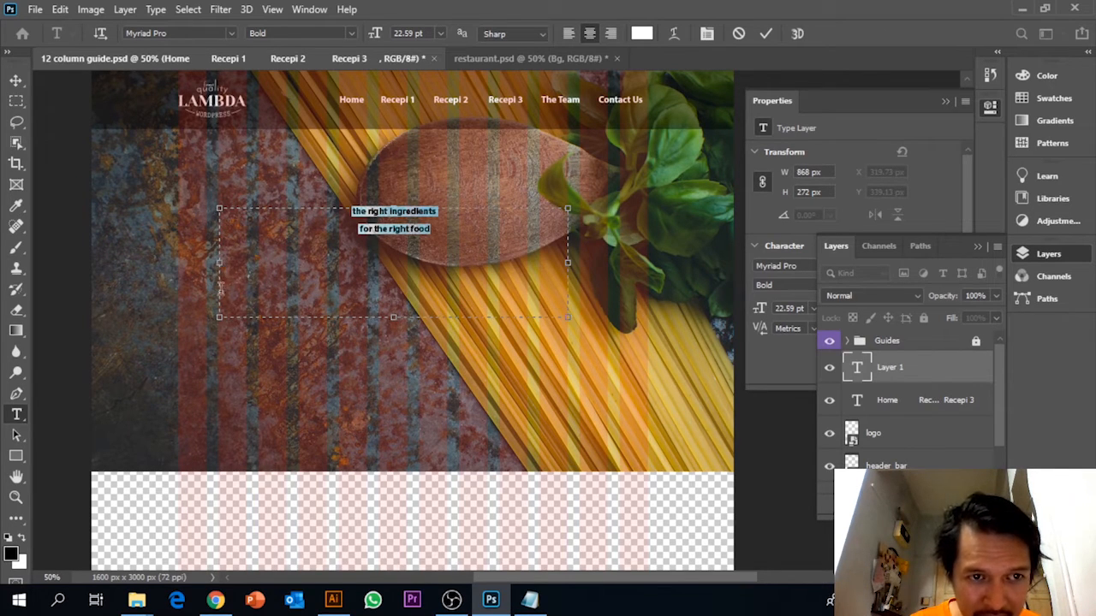
drag(220, 274, 259, 275)
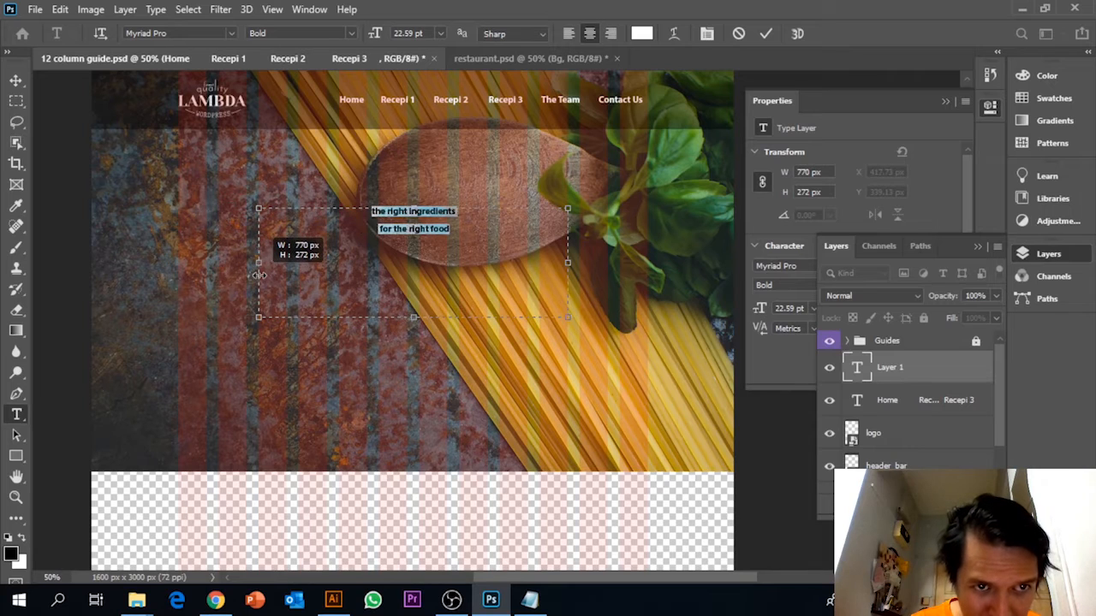
Try to change the banner text's font to bebas.
drag(475, 235, 352, 210)
click(154, 32)
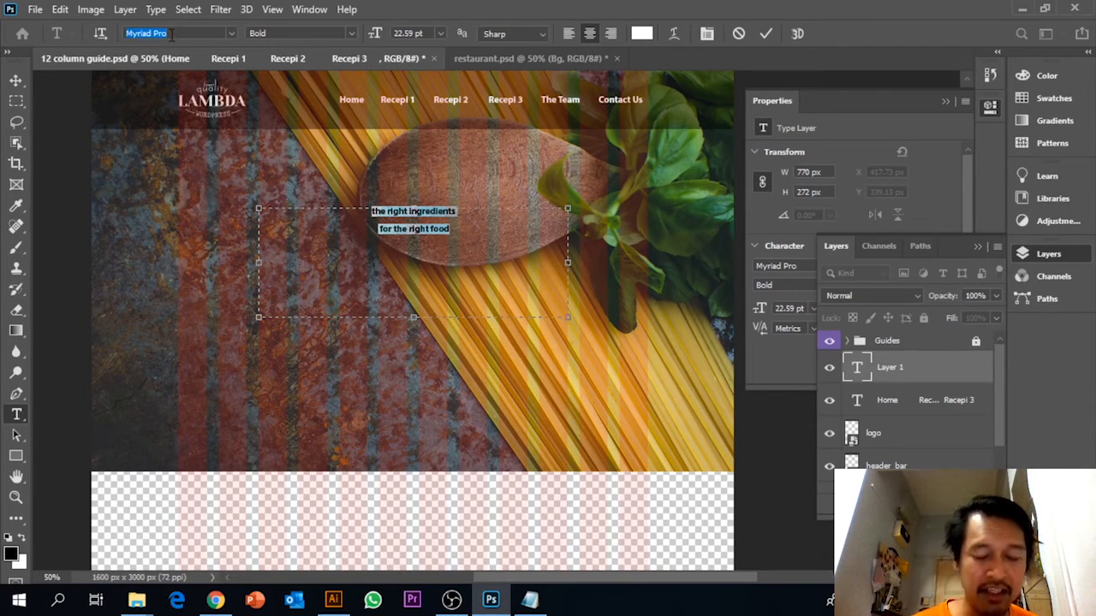
text(b)
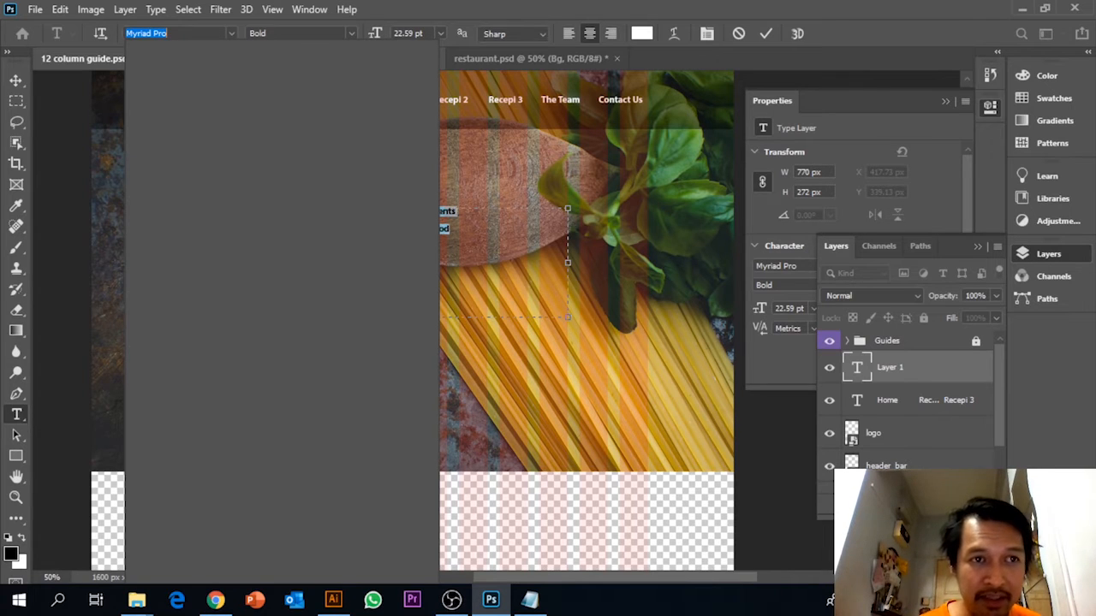
text(eba)
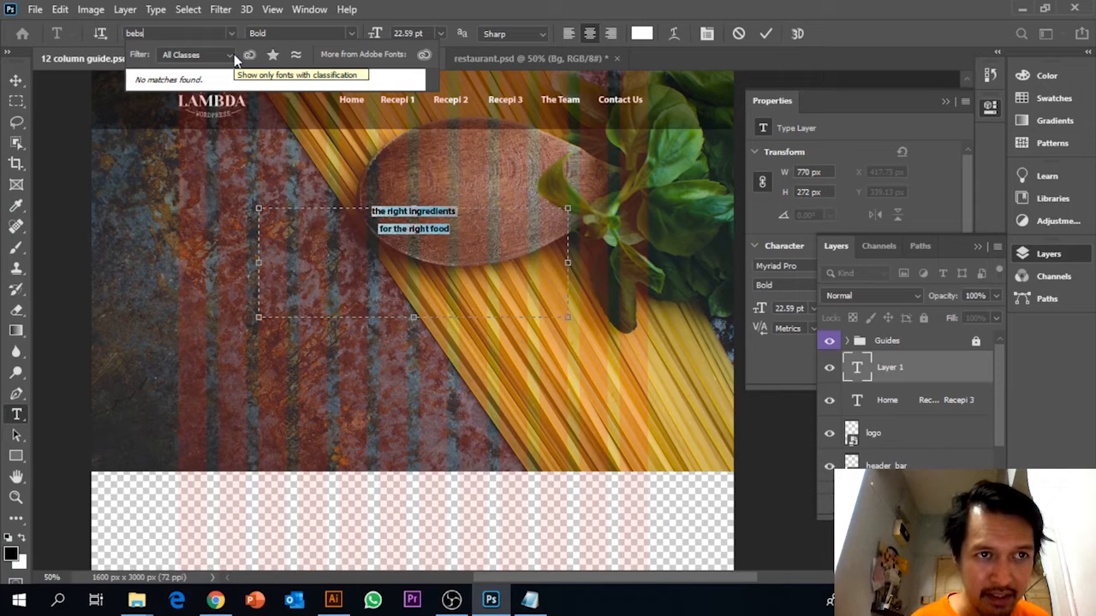
key(BackSpace)
text(as)
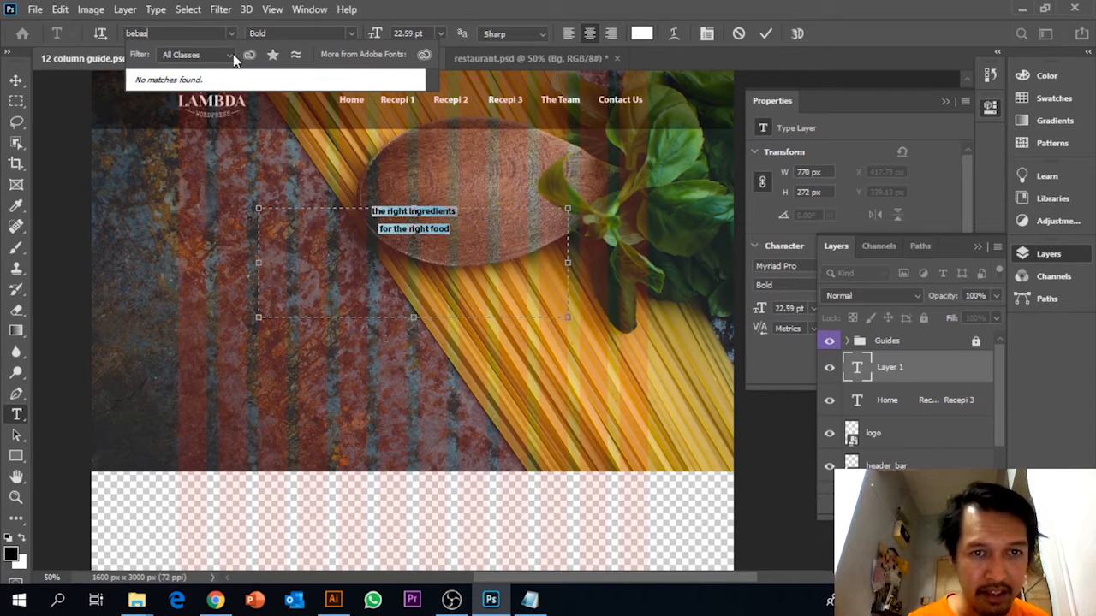
click(411, 216)
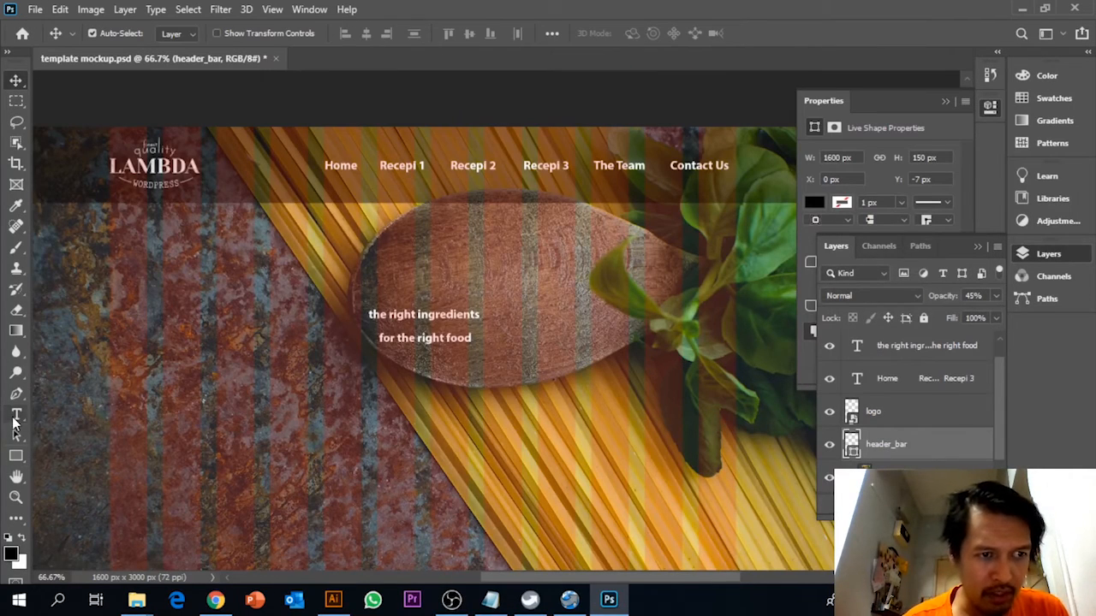
Change the font of the whole banner text "the right ingredients for the right food" to Bebas Regular.
click(16, 415)
click(417, 314)
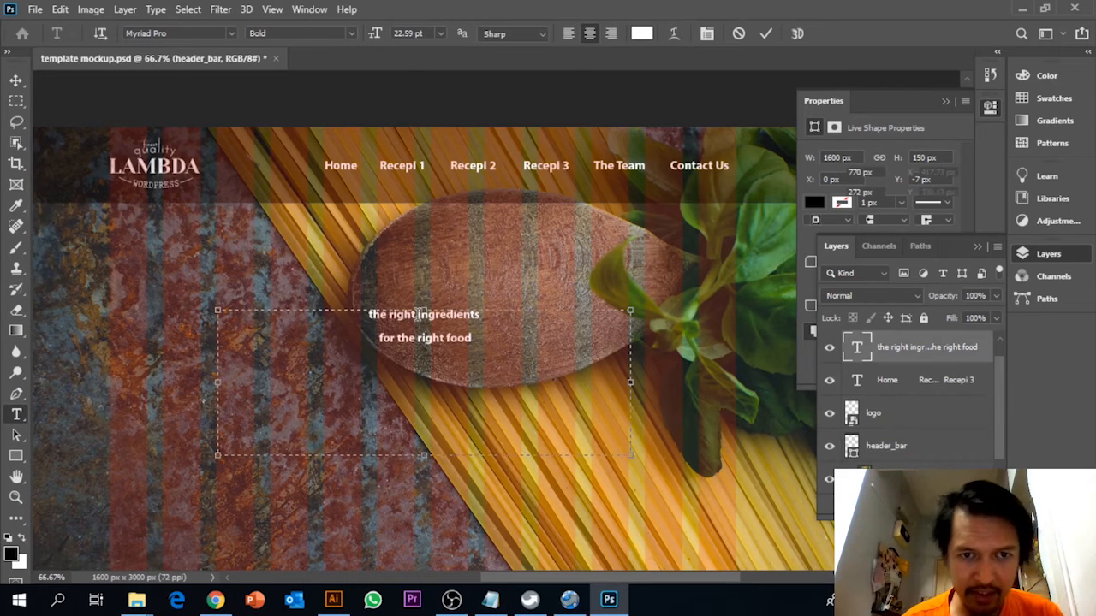
key(ctrl+a)
click(187, 32)
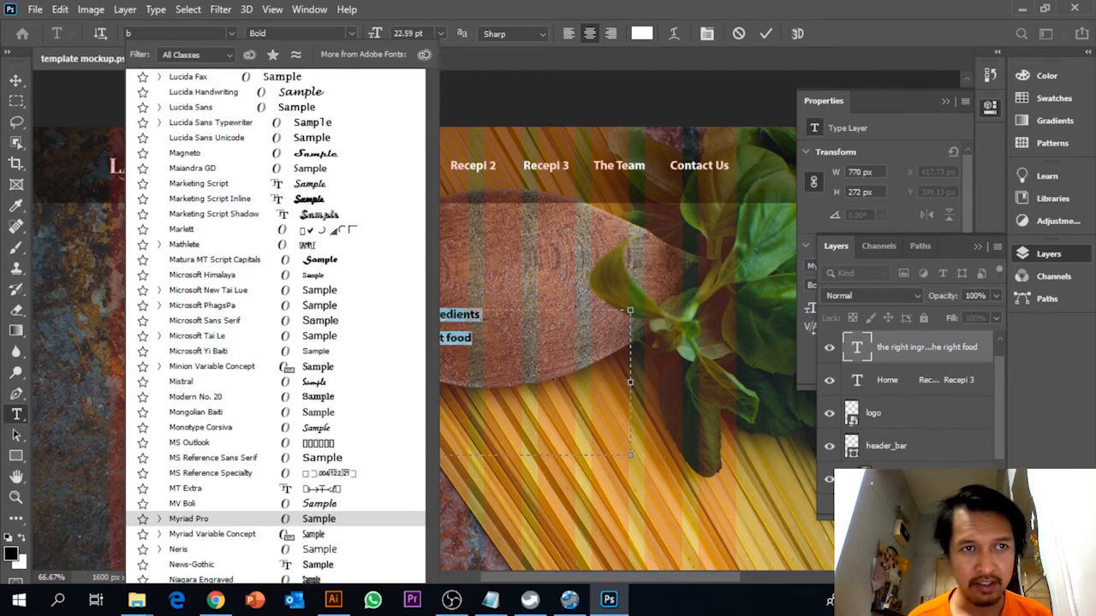
text(beb)
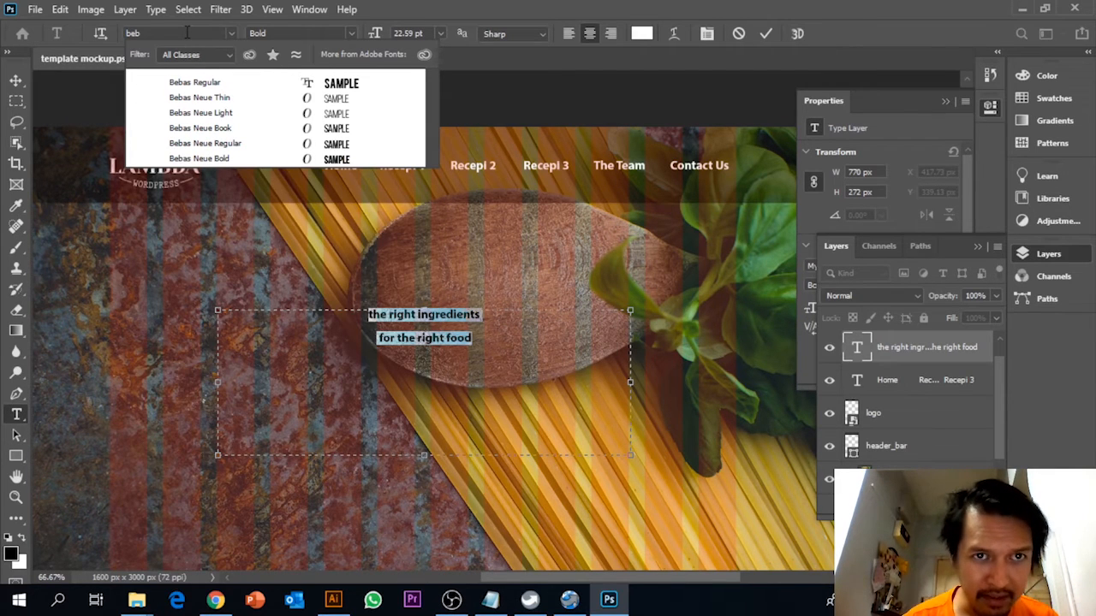
click(196, 82)
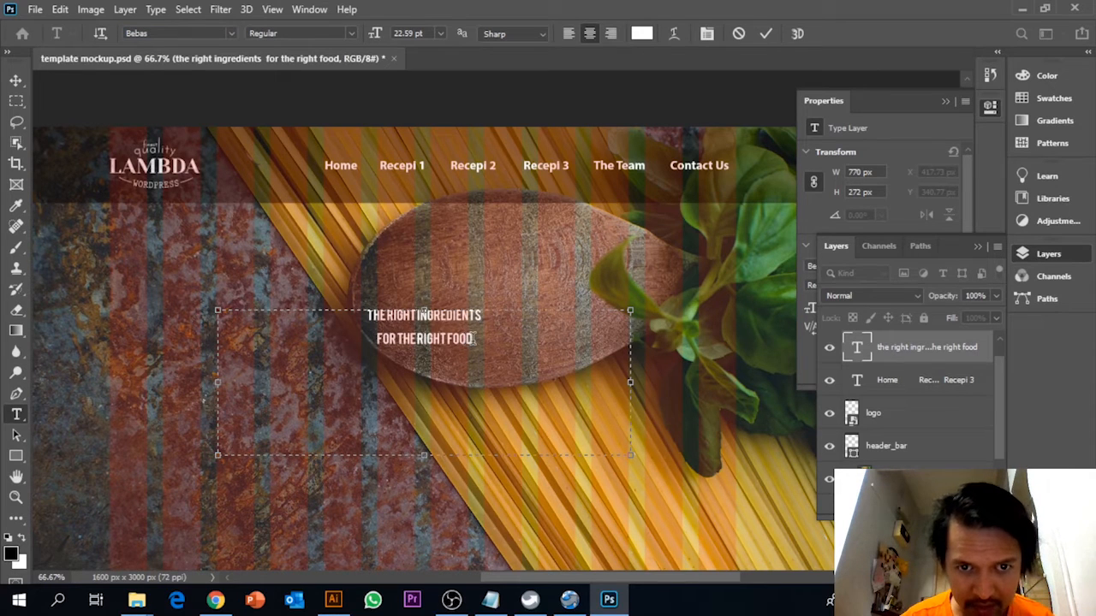
Enlarge both lines of the banner text to a font size of 72 pt.
drag(475, 345, 366, 316)
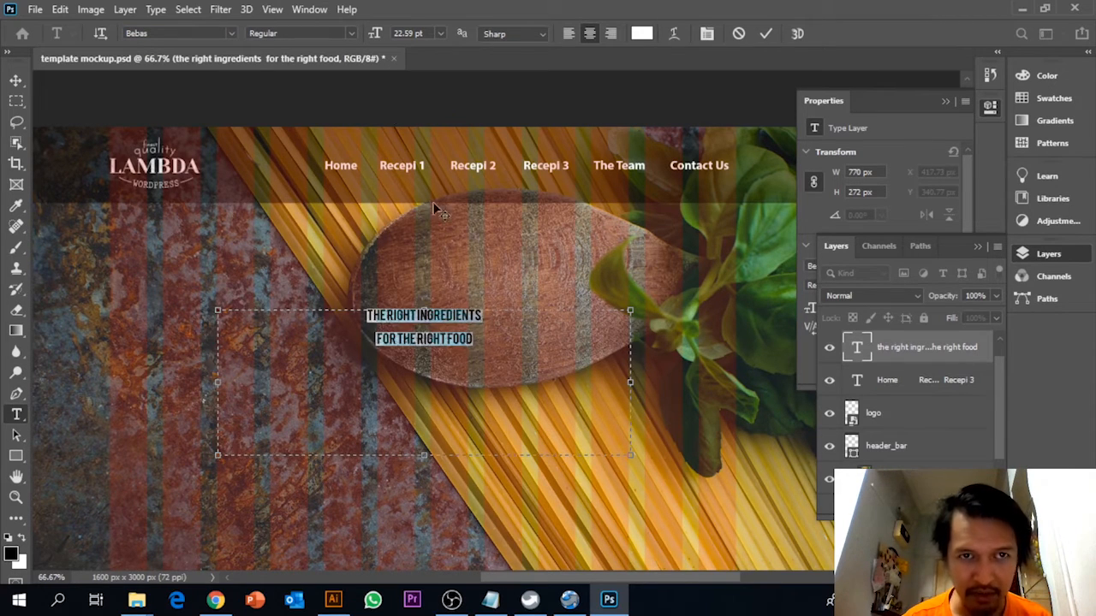
click(383, 33)
key(Up)
key(Up)
key(Up)
key(Up)
key(Up)
key(Up)
key(Up)
key(Up)
key(Up)
key(Up)
key(Up)
key(Up)
key(Up)
key(Up)
key(Up)
key(Up)
key(Up)
key(Up)
key(Up)
key(Up)
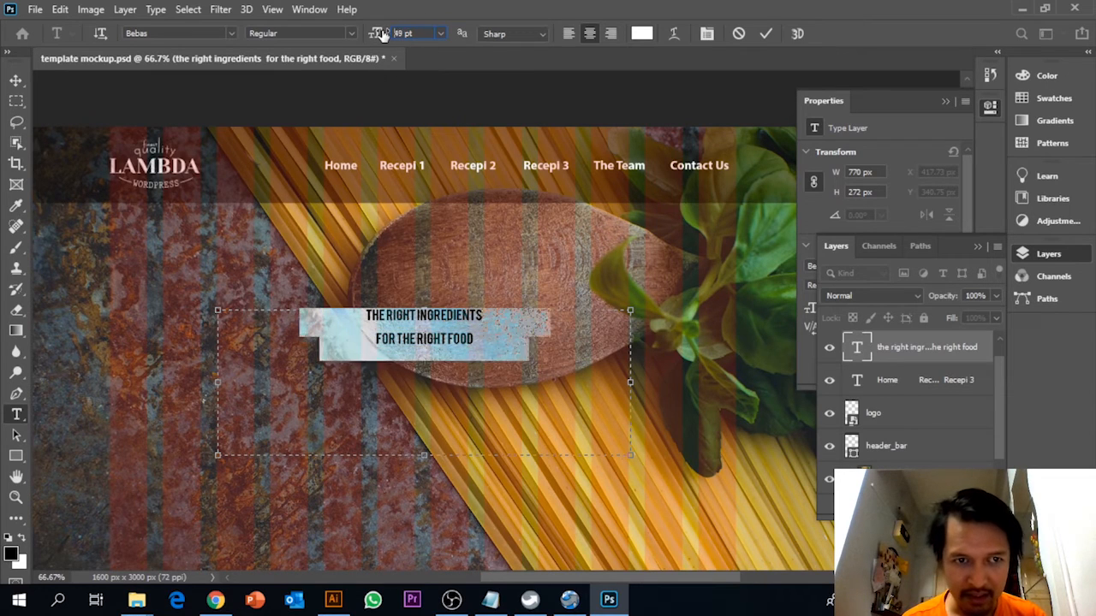
key(Up)
key(Up)
key(Up)
key(Up)
key(Up)
key(Up)
key(Up)
key(Up)
key(Up)
key(Up)
key(Up)
key(Up)
key(Up)
key(Up)
key(Up)
key(Up)
key(Up)
key(Up)
key(Up)
key(Up)
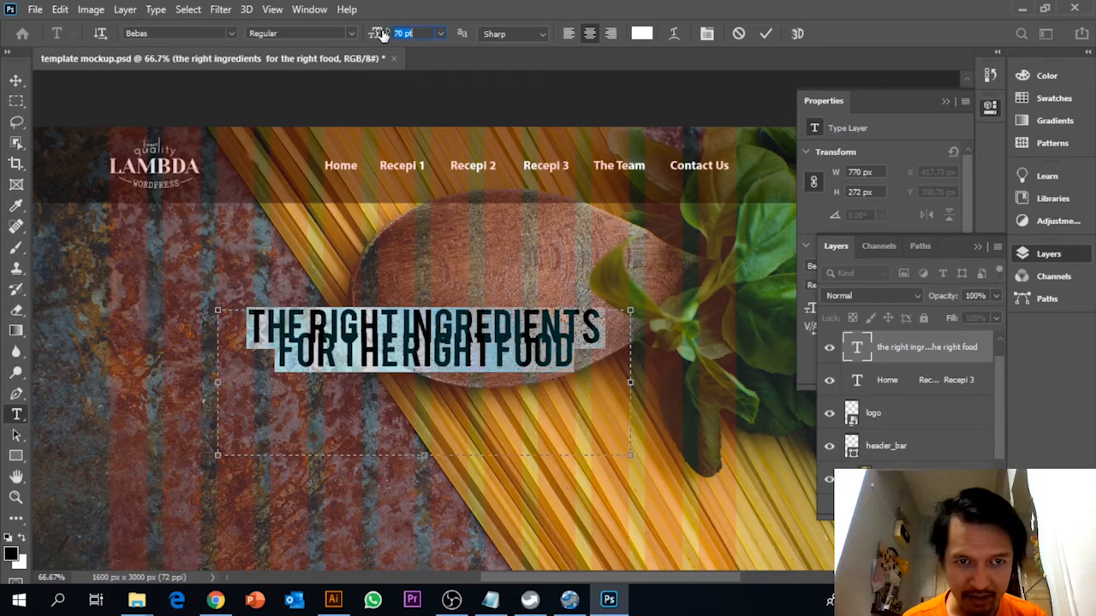
key(Up)
key(Up)
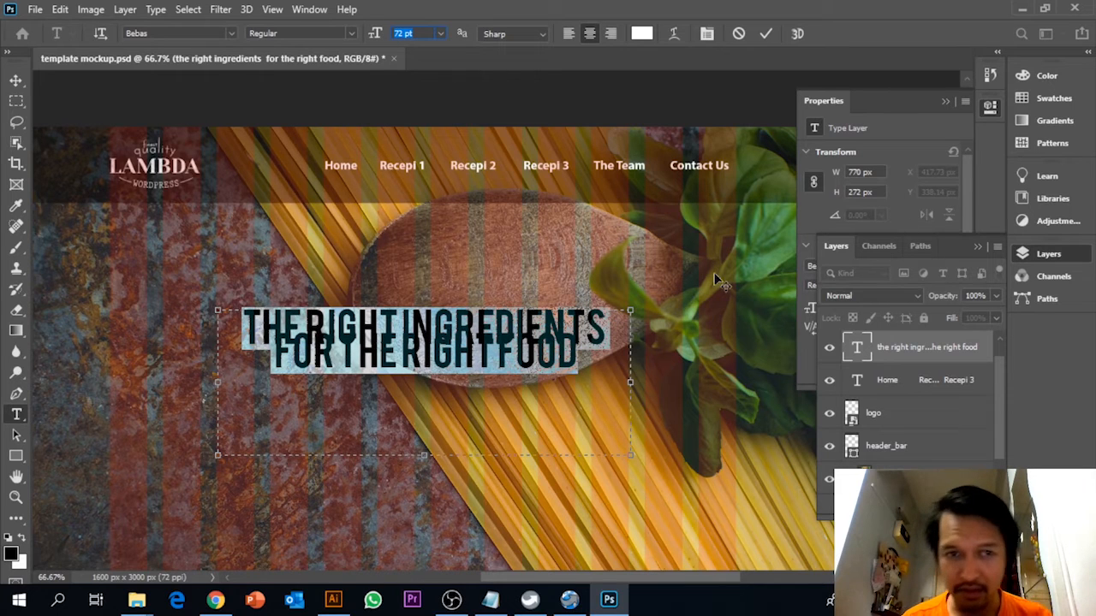
Show the character settings and set the banner text's leading to Auto.
click(309, 10)
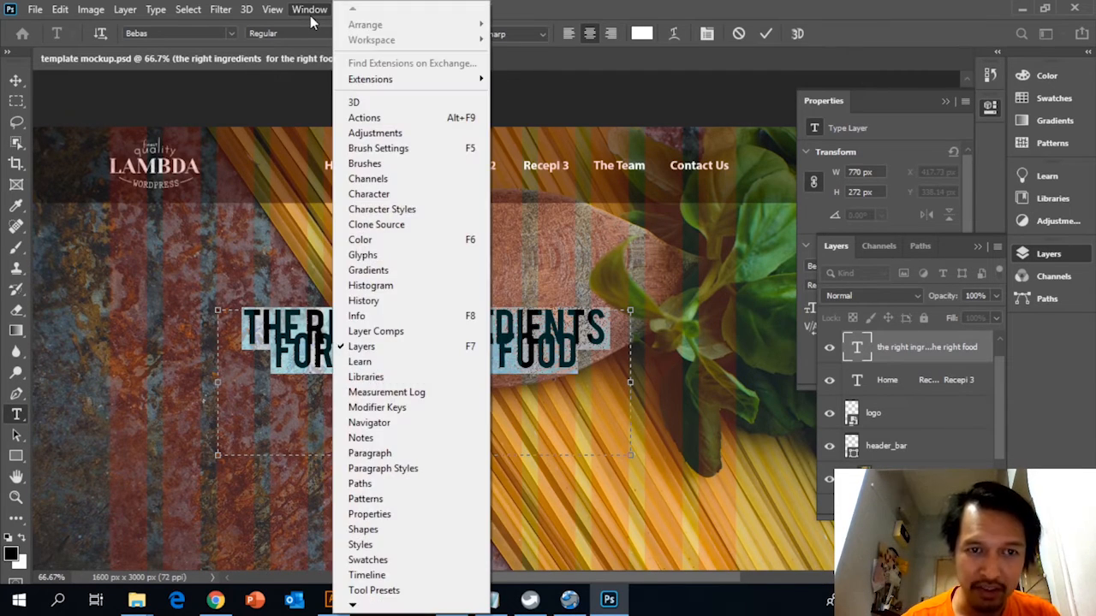
click(404, 193)
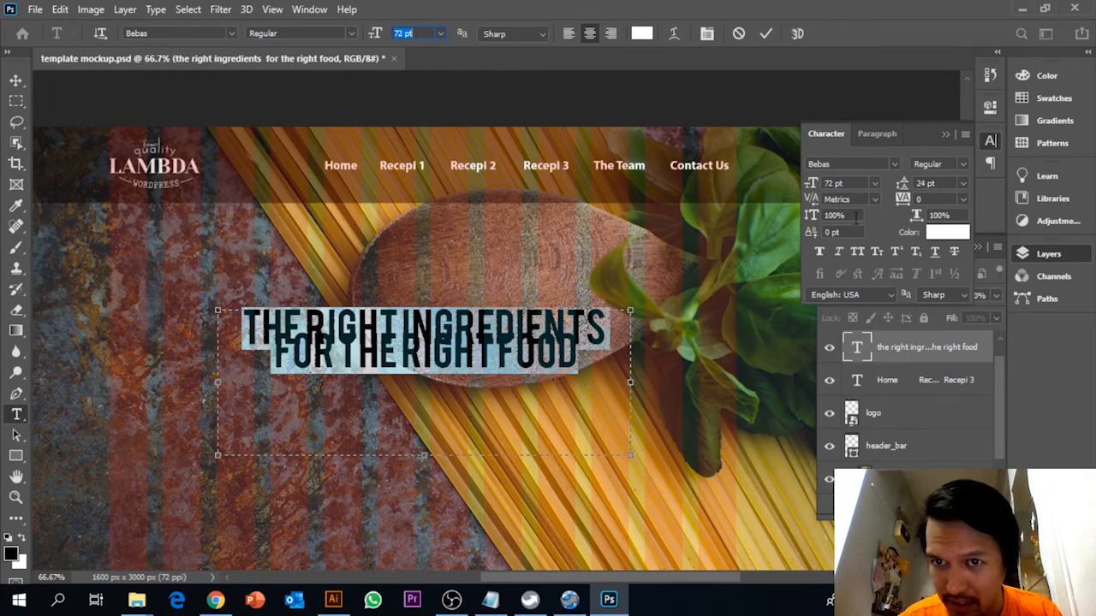
click(963, 183)
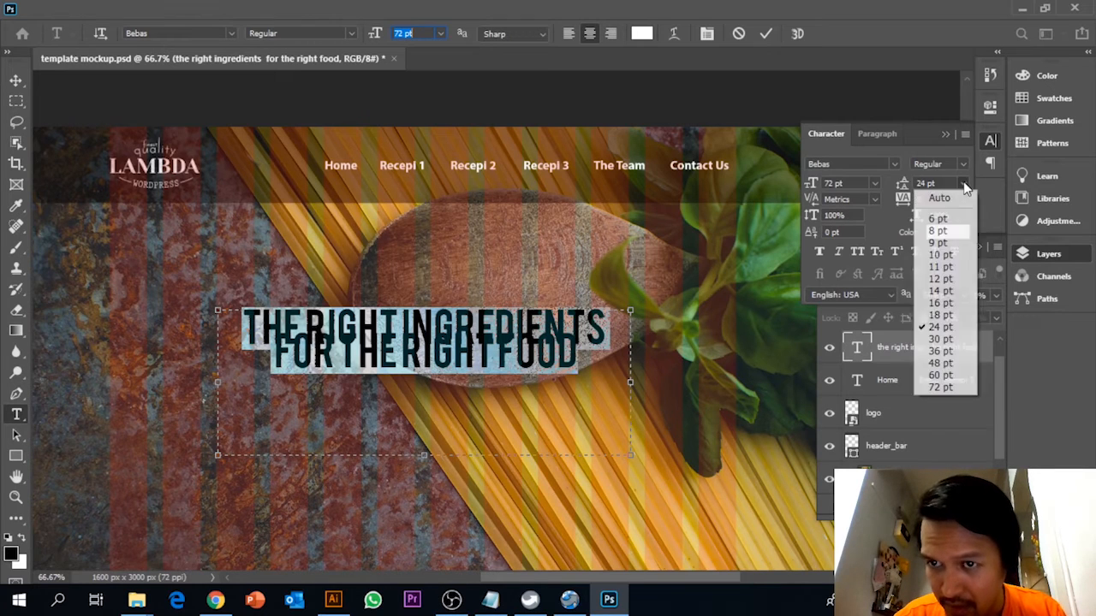
click(942, 195)
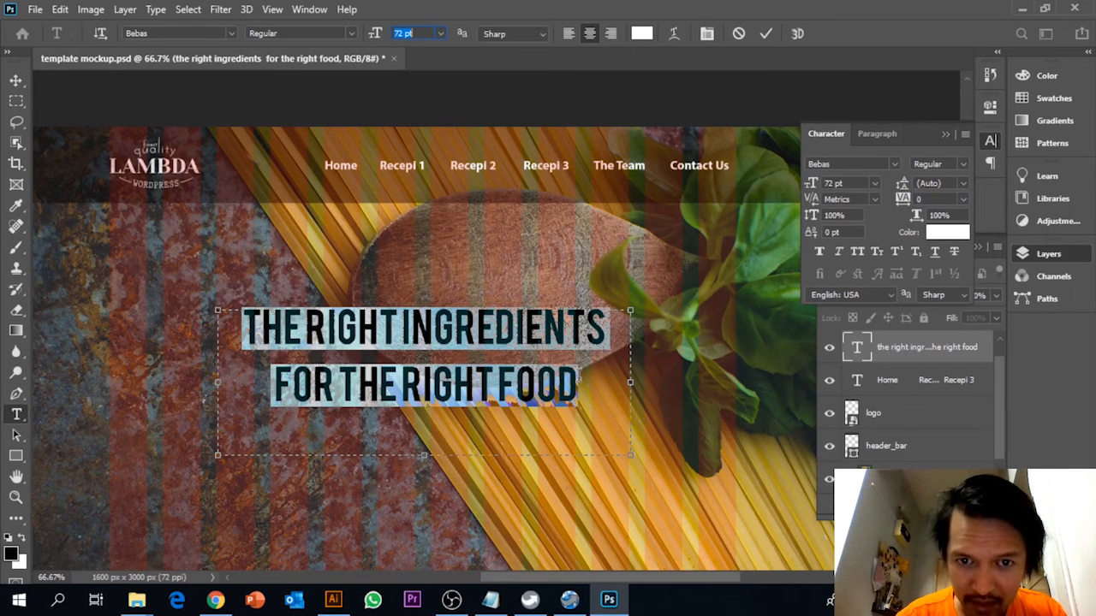
click(566, 376)
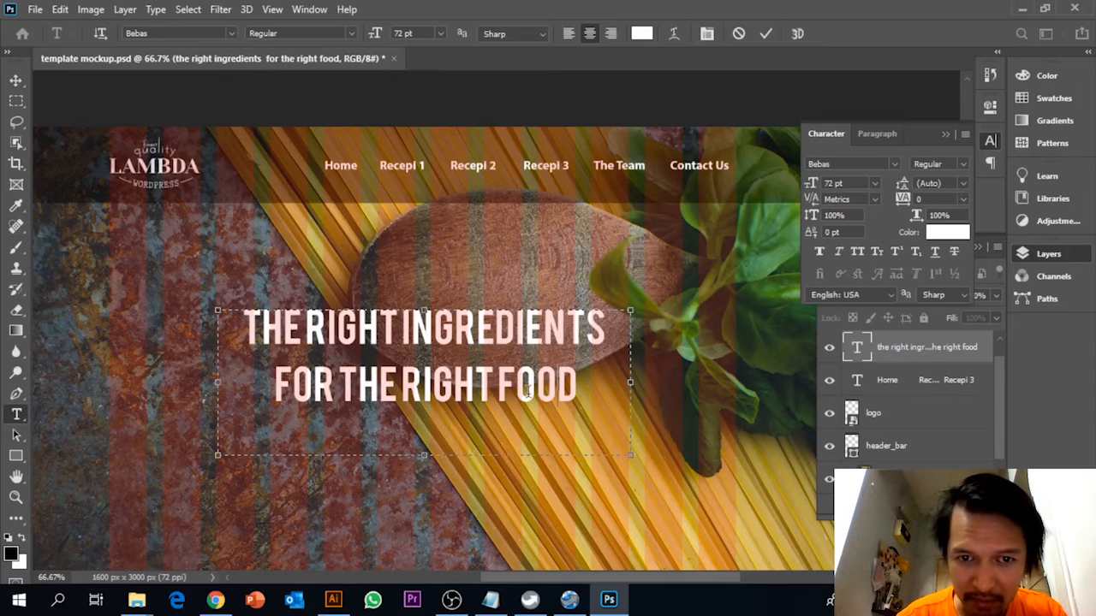
Increase the banner text's font size to 81 pt and widen its text box slightly on the left.
drag(579, 387, 235, 328)
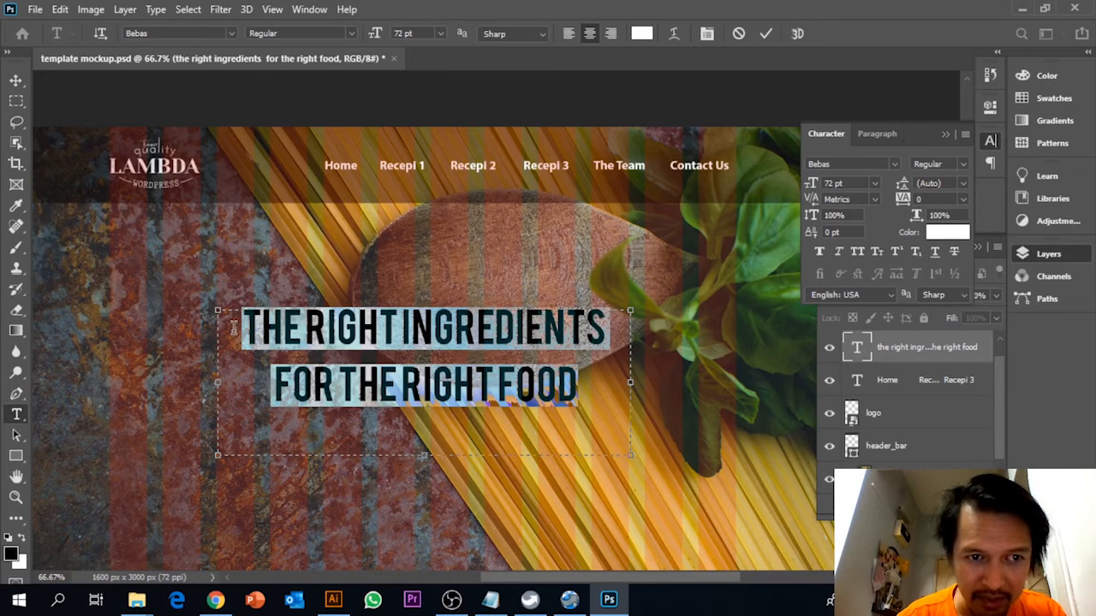
key(Up)
key(Up)
key(Up)
key(Up)
key(Up)
key(Up)
key(Up)
key(Up)
key(Up)
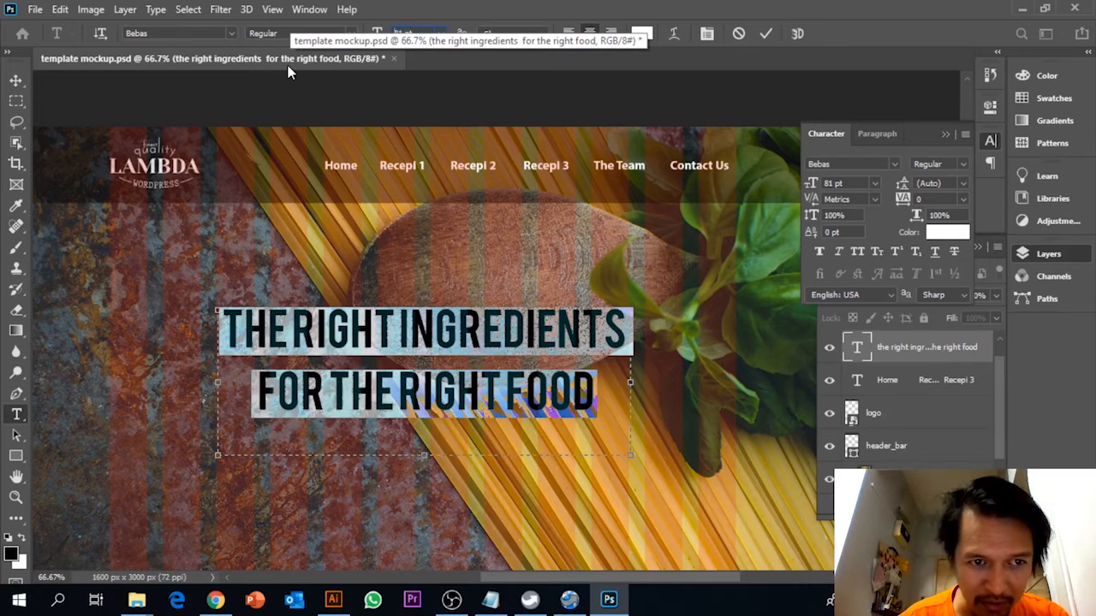
key(Up)
key(Down)
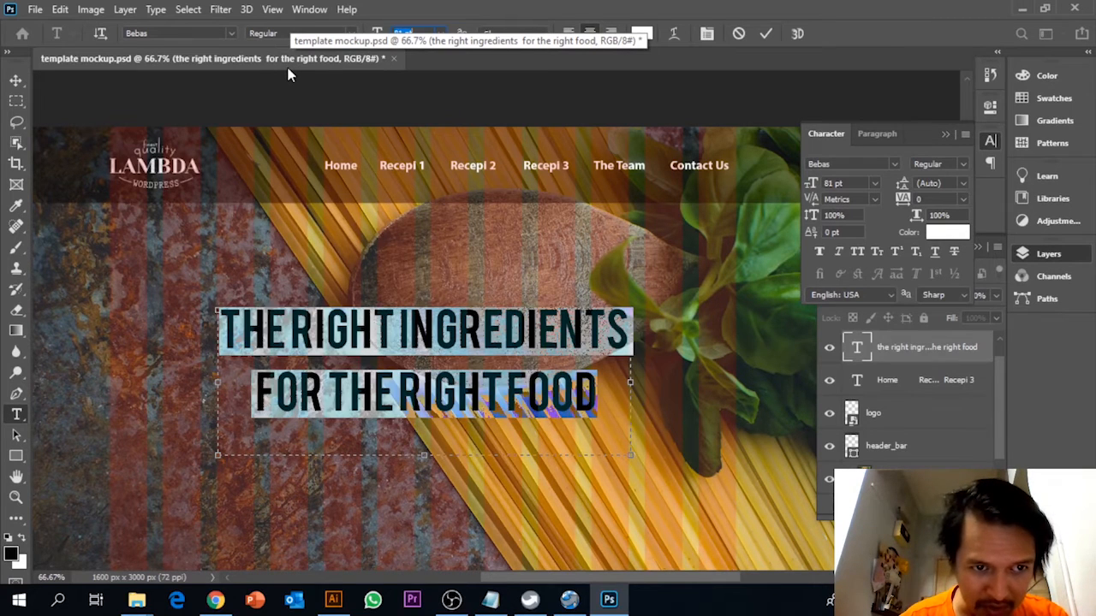
drag(218, 389, 219, 391)
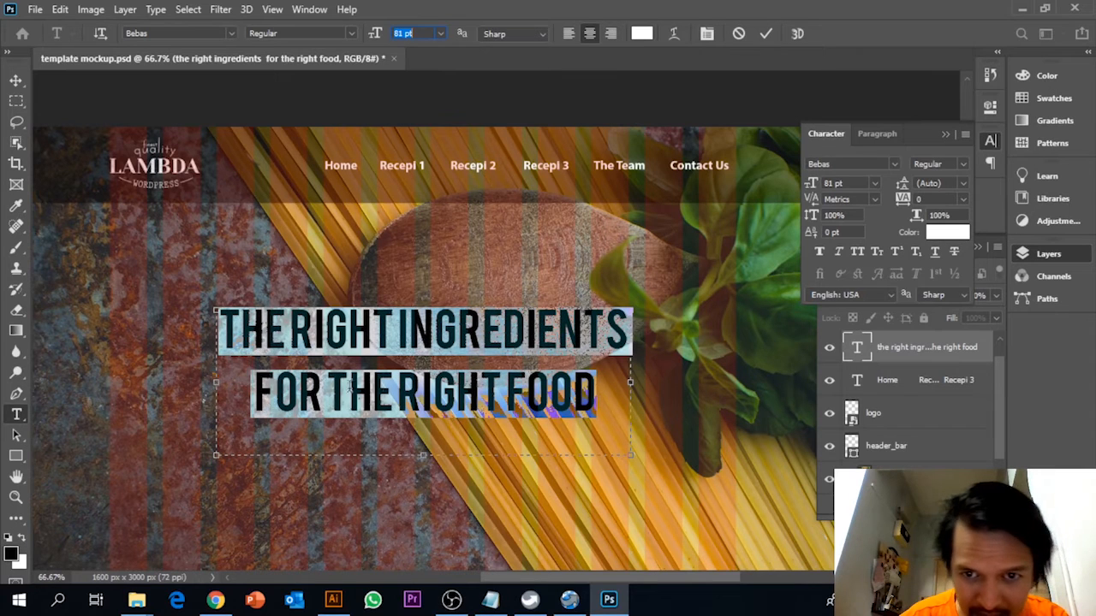
double_click(536, 333)
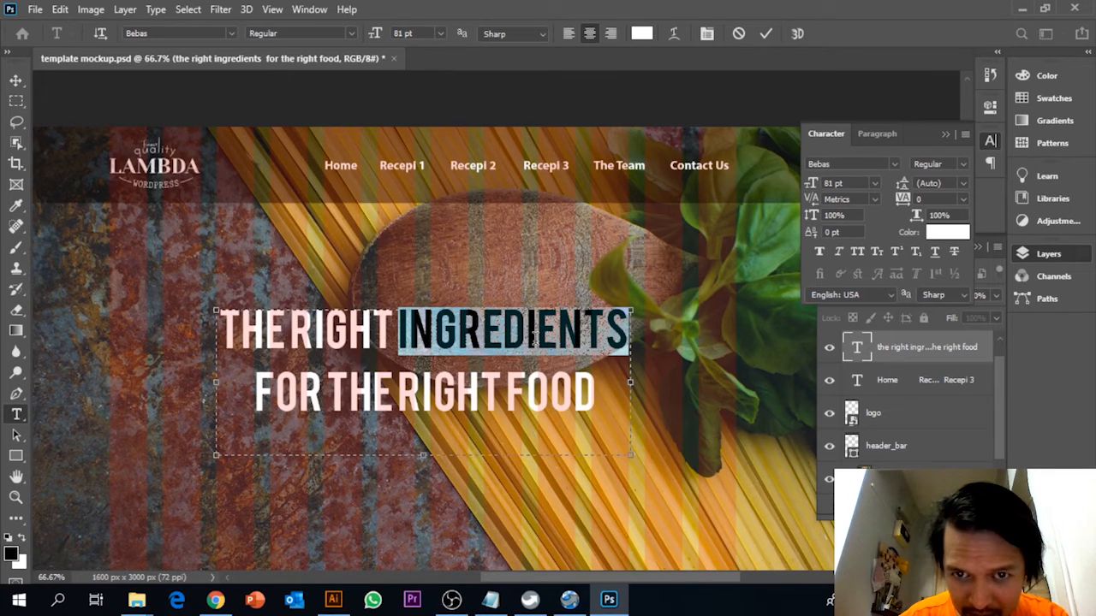
click(16, 79)
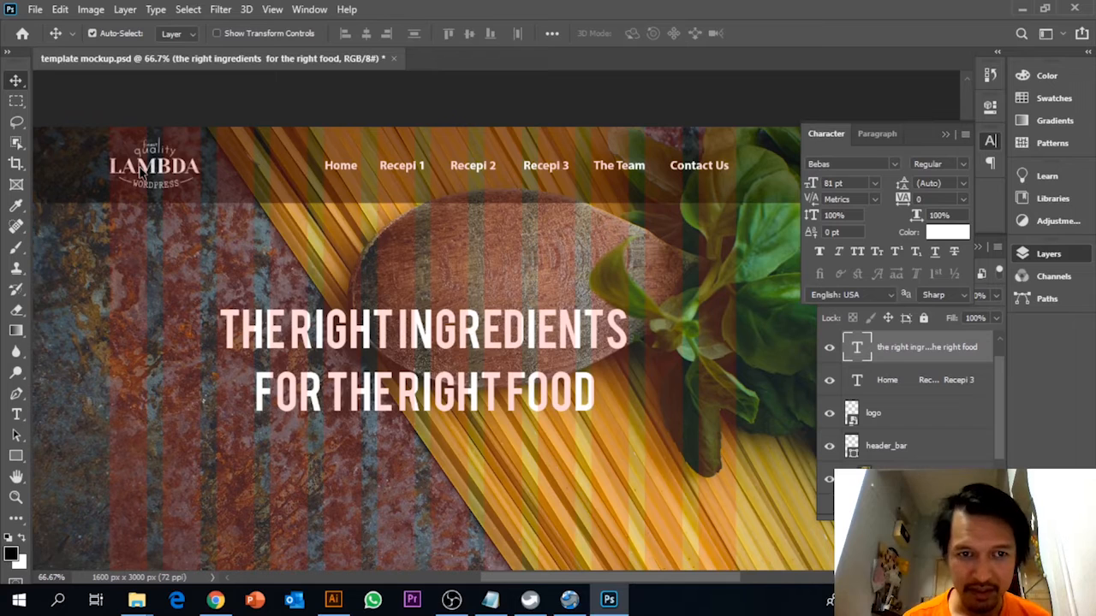
Set the kerning of both lines of the banner text to 0.
click(16, 415)
click(348, 394)
key(ctrl+a)
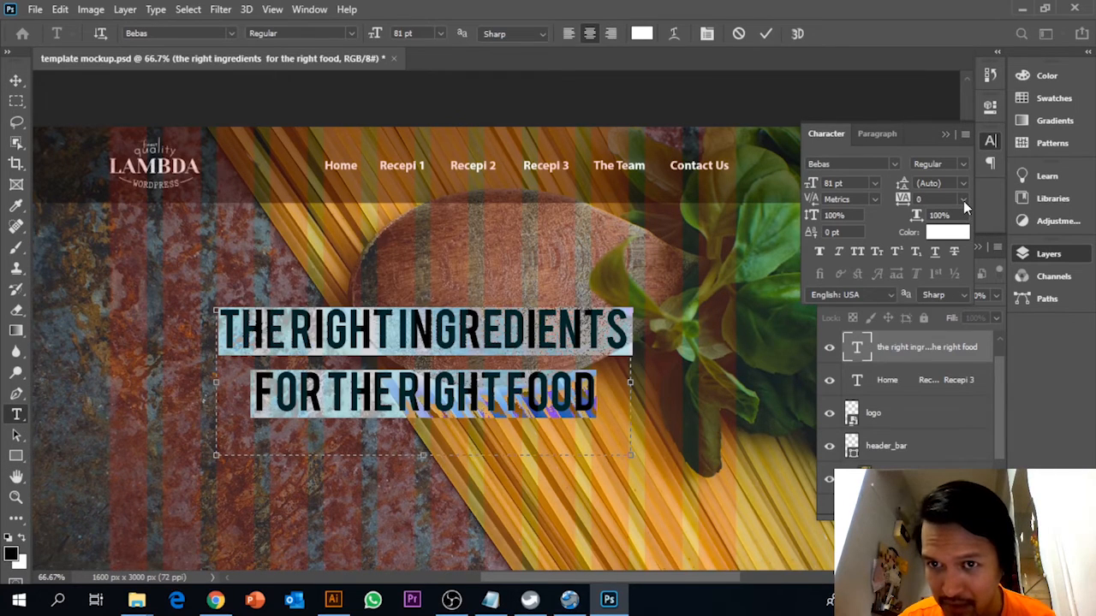
click(876, 200)
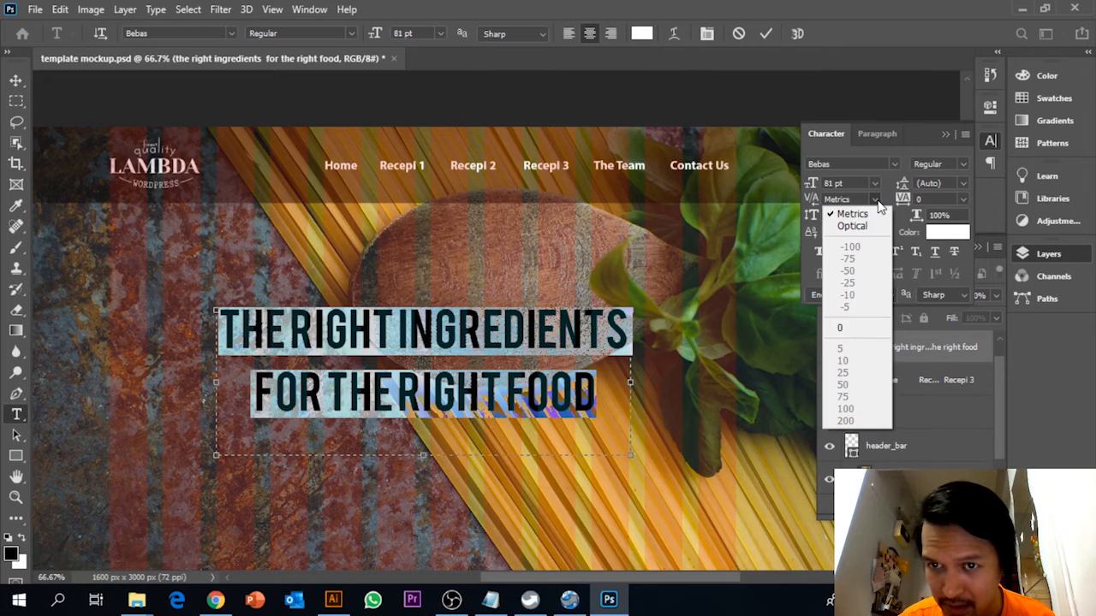
click(852, 225)
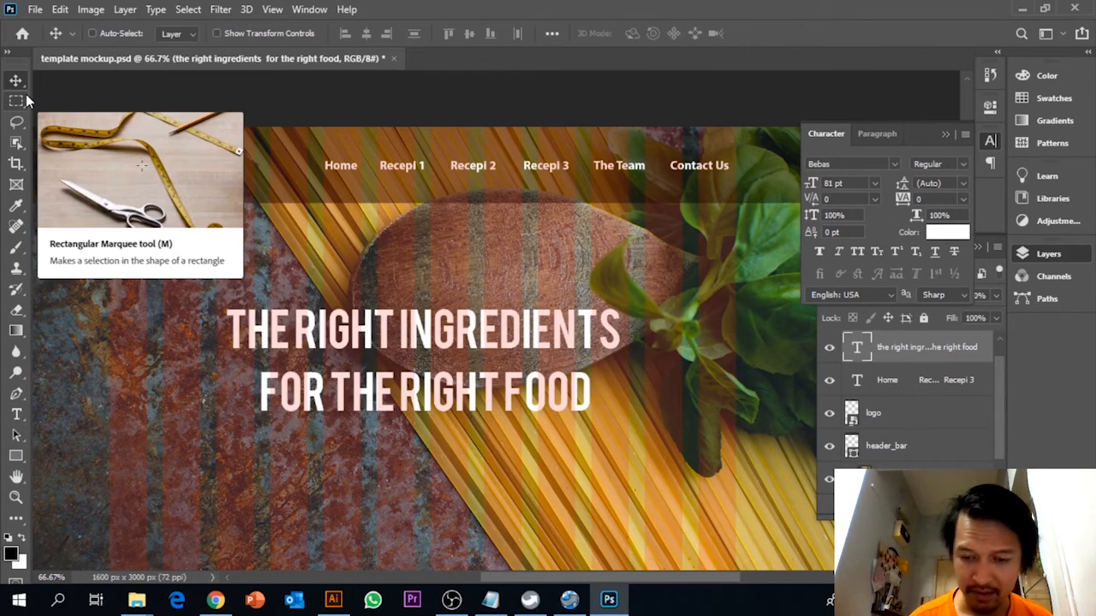
Widen the banner text box outward on both its left and right sides by similar amounts.
key(ctrl+minus)
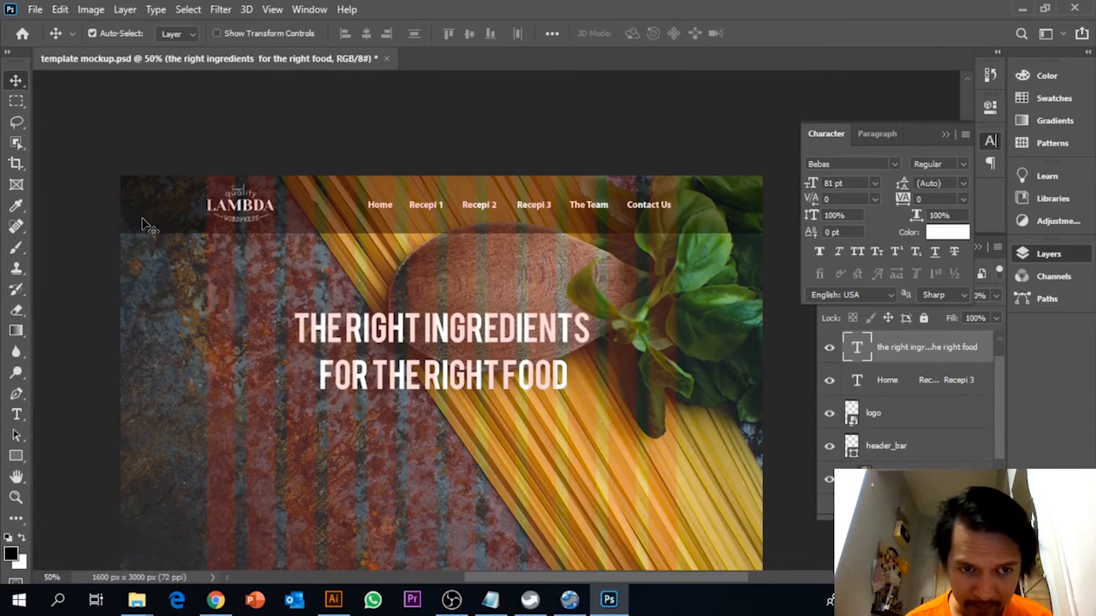
click(16, 415)
click(455, 366)
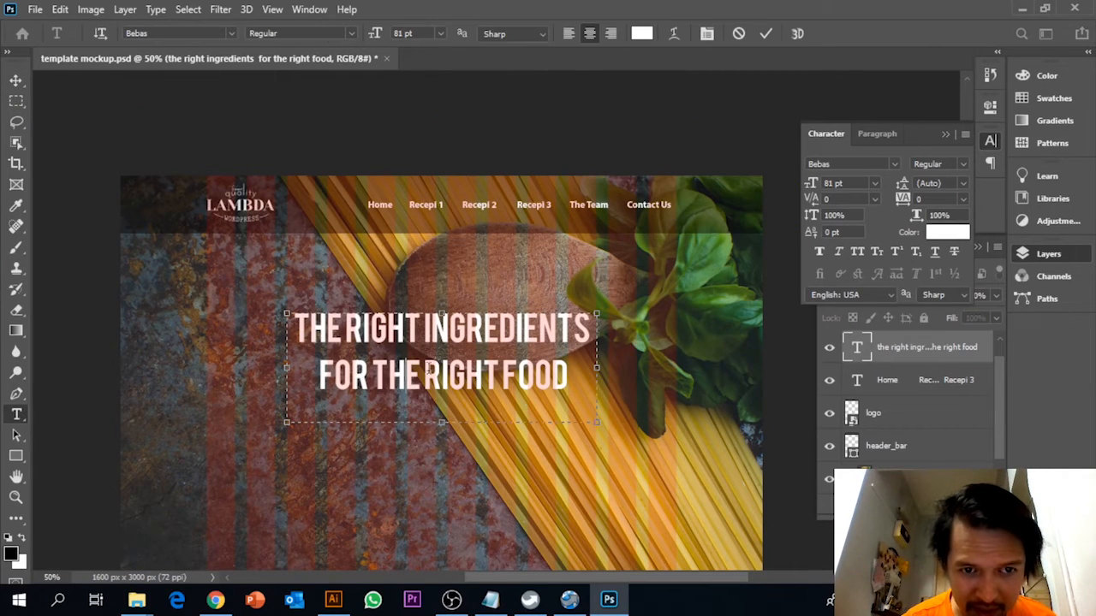
drag(287, 367, 248, 370)
drag(597, 368, 635, 370)
drag(597, 373, 540, 374)
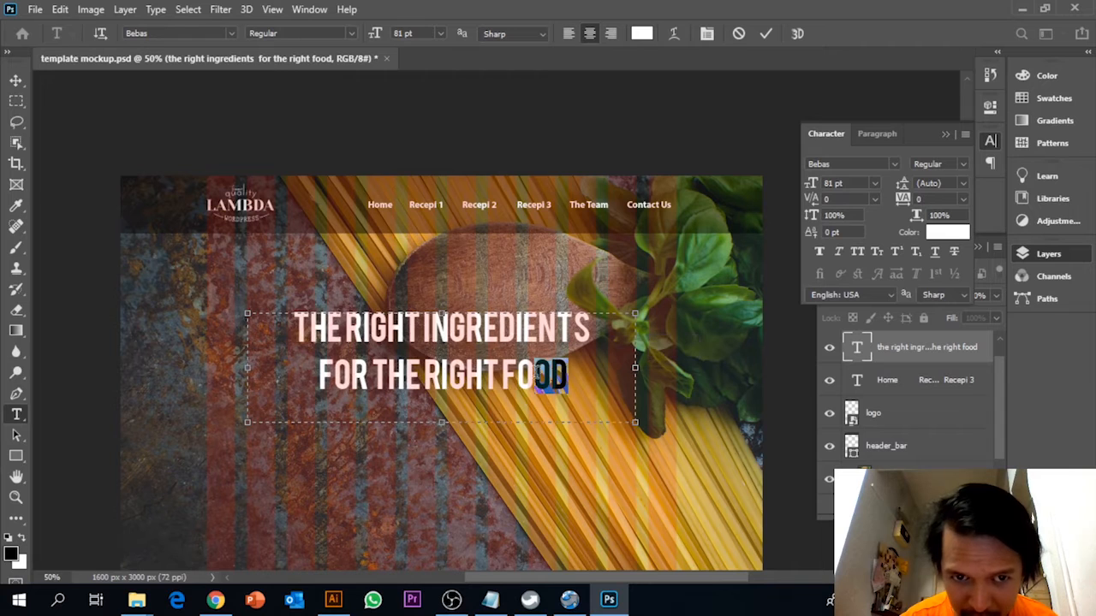
Enlarge the whole banner text to 105 pt, keeping it on two lines within the widened box.
key(ctrl+a)
click(832, 183)
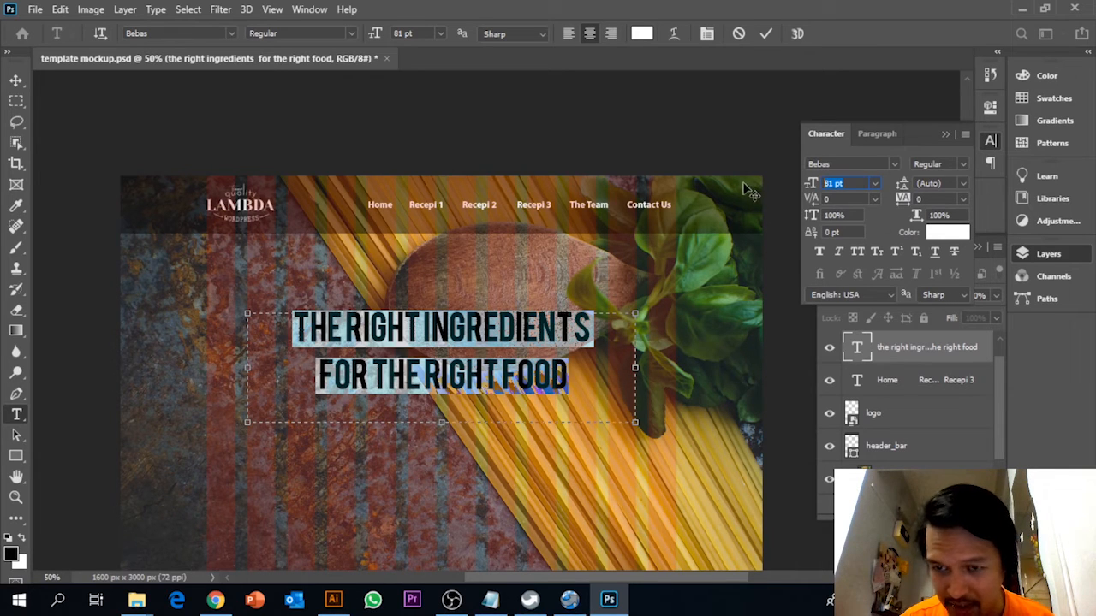
text(101)
key(Return)
key(Up)
key(Up)
key(Up)
key(Up)
key(Up)
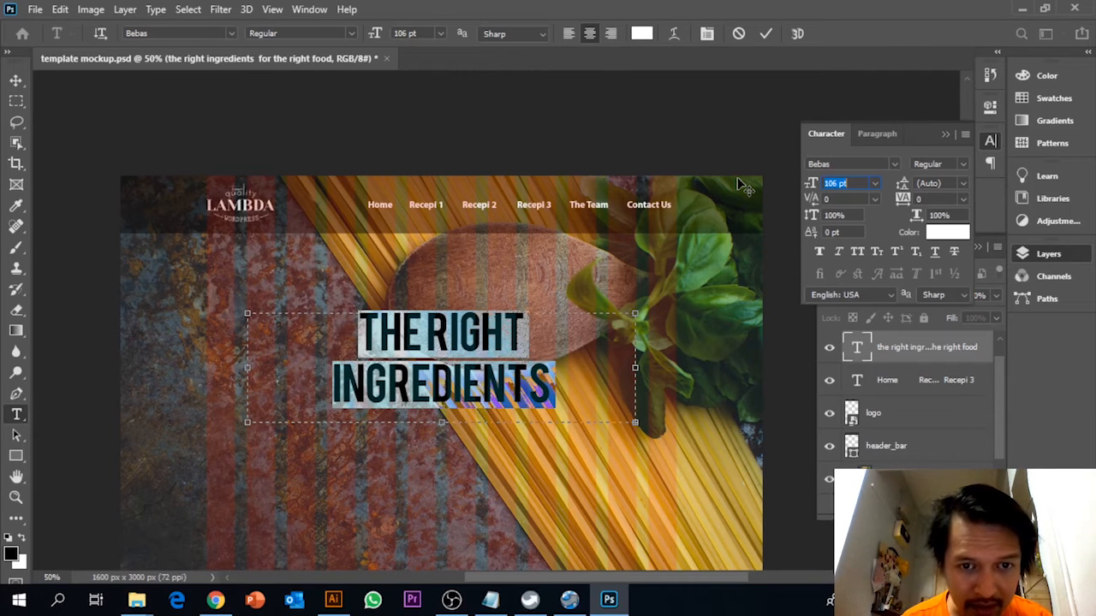
key(Down)
Search the fonts for "bebas", reapply Bebas Regular to the banner text and finish editing it.
click(229, 33)
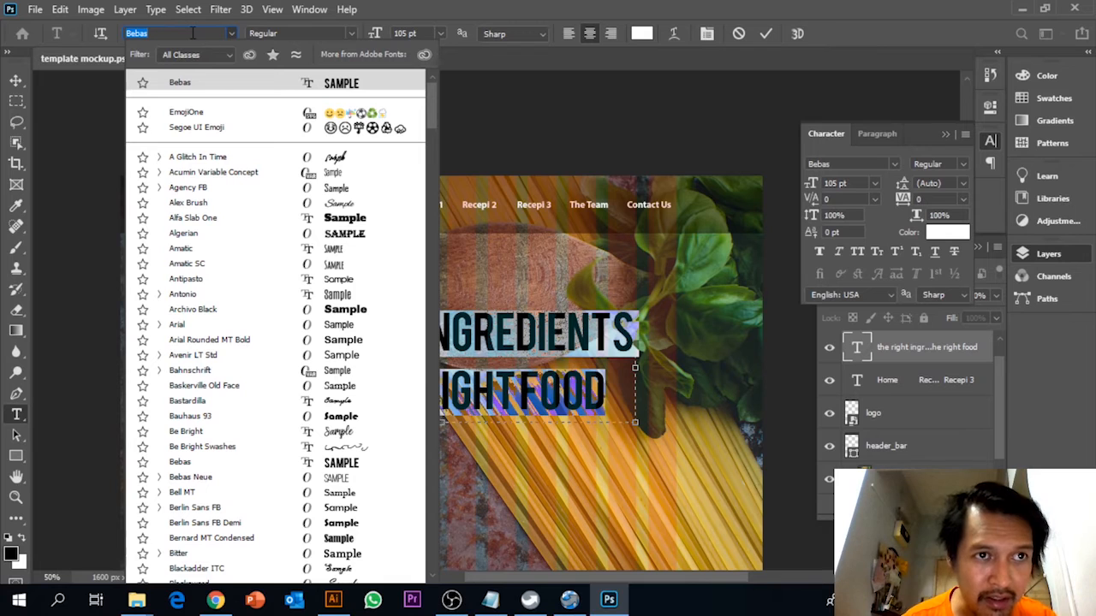
text(beb)
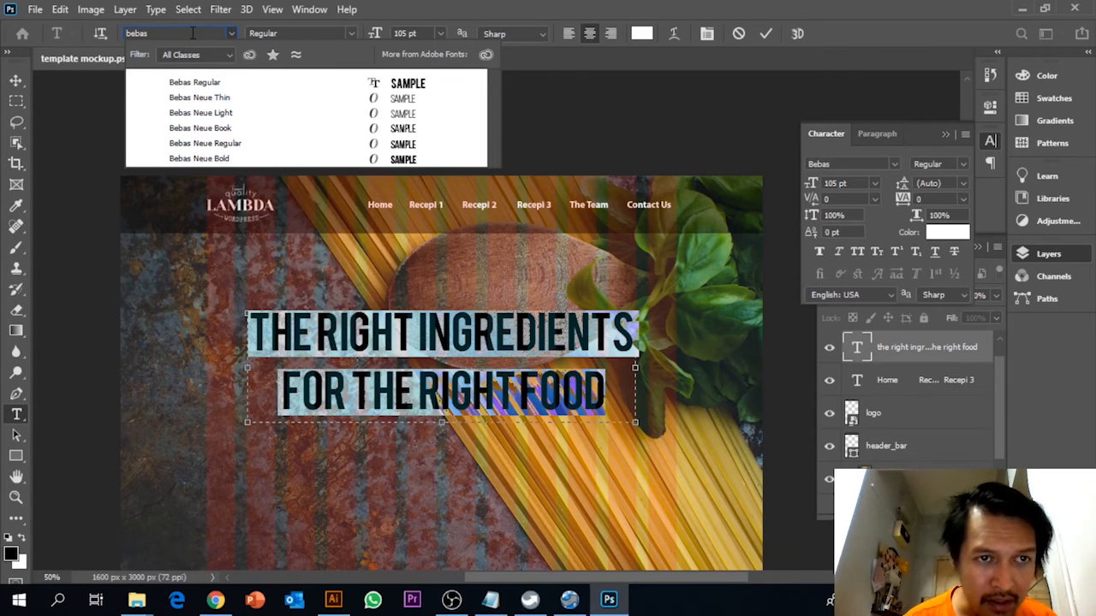
text(as)
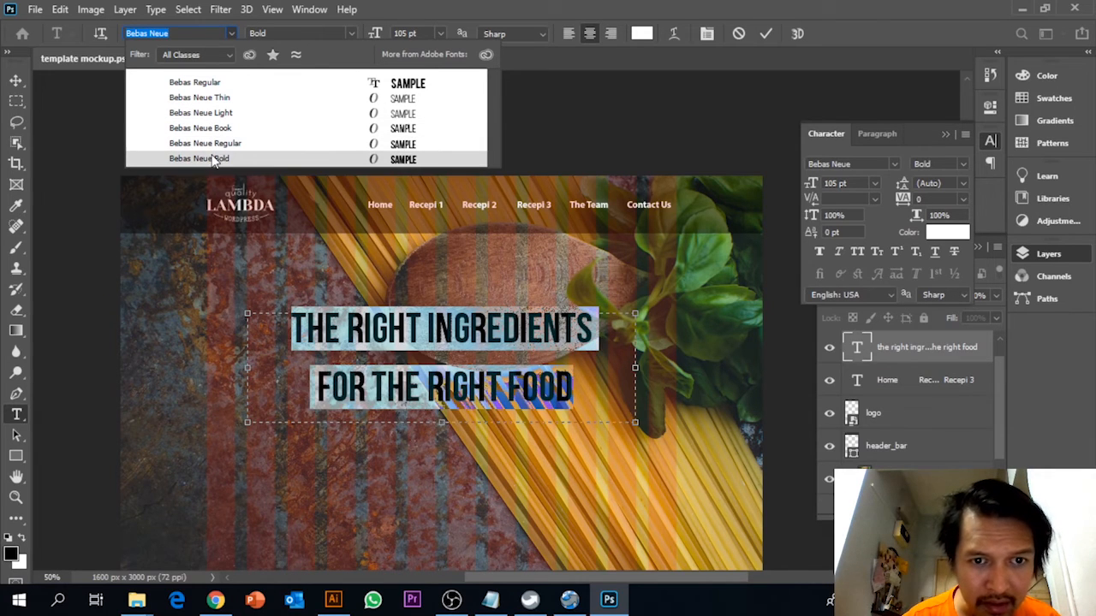
click(214, 83)
click(15, 79)
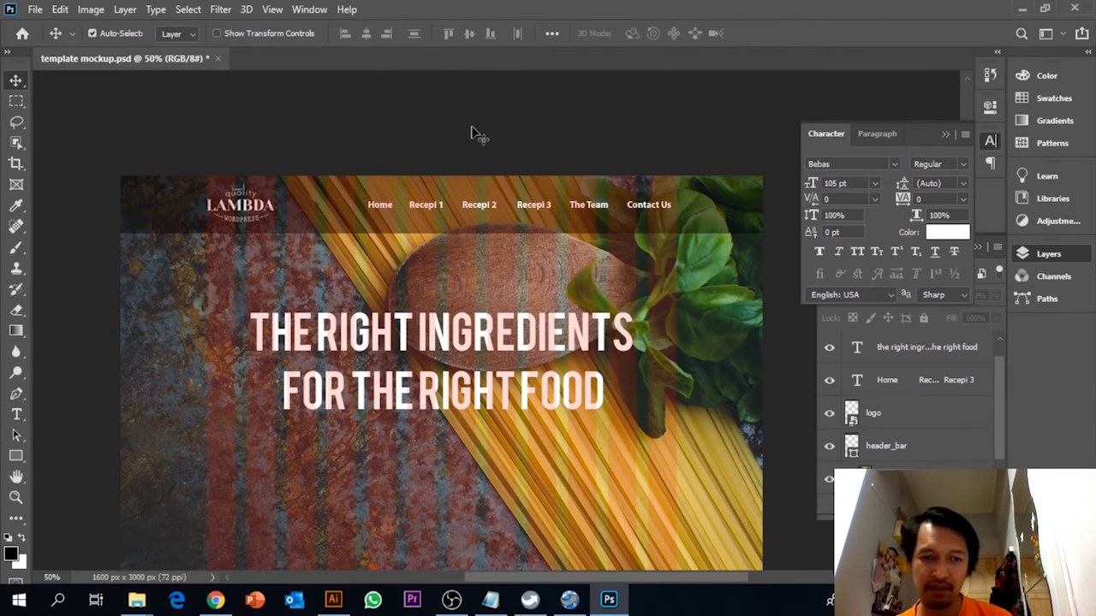
Move the banner text slightly lower over the banner image and select its layer directly beneath the Guides group.
scroll(470, 133, down, 3)
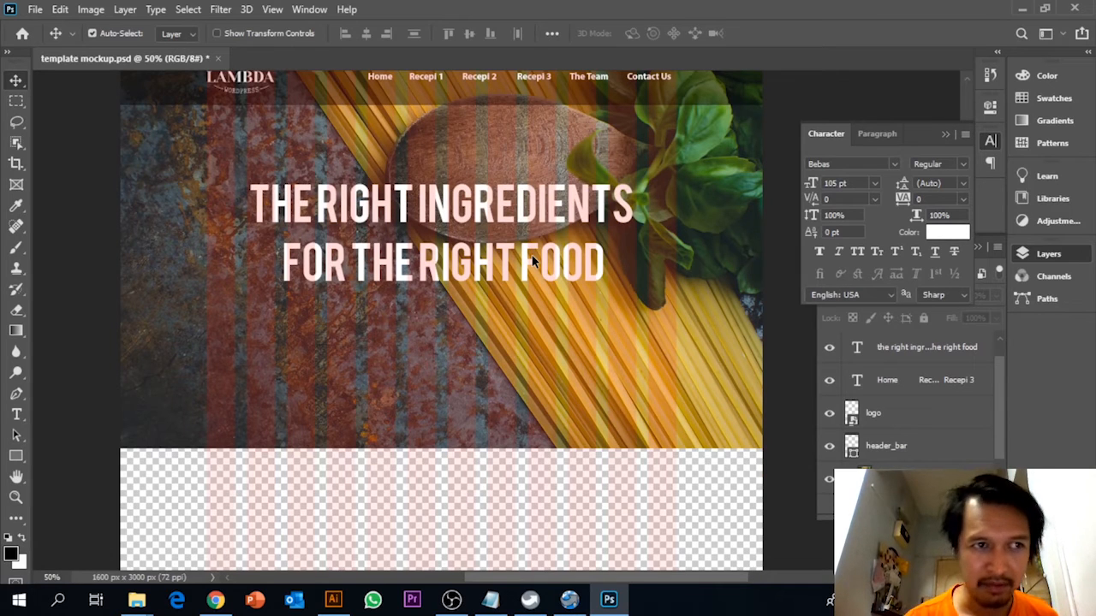
mouse_move(508, 224)
mouse_down()
mouse_move(493, 231)
mouse_move(502, 235)
mouse_up()
scroll(503, 252, up, 3)
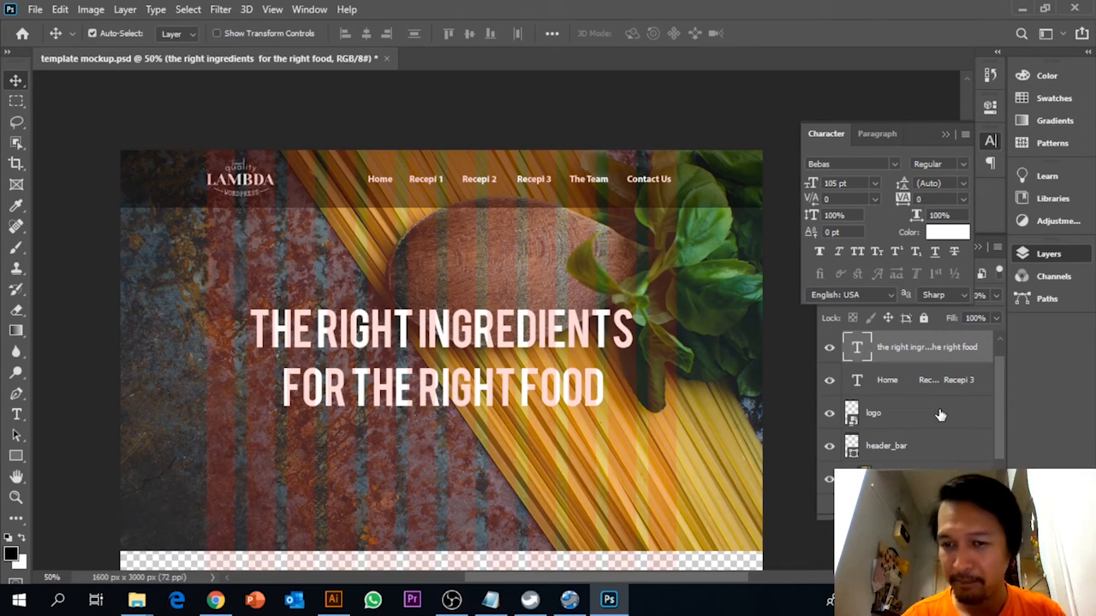
scroll(940, 414, up, 1)
scroll(912, 402, down, 2)
scroll(910, 411, up, 2)
click(858, 364)
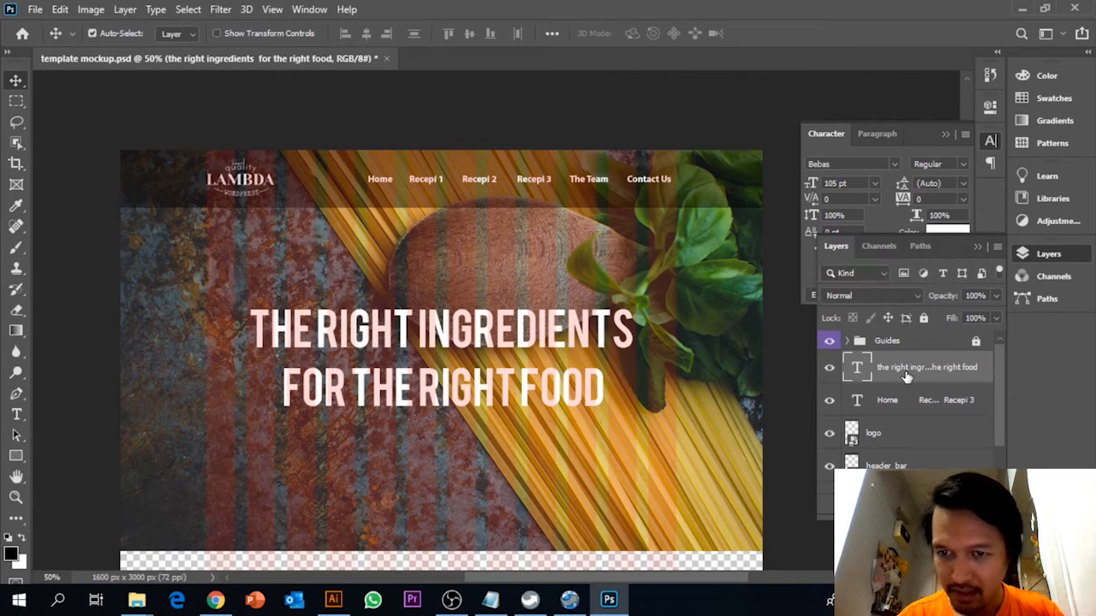
scroll(692, 407, down, 1)
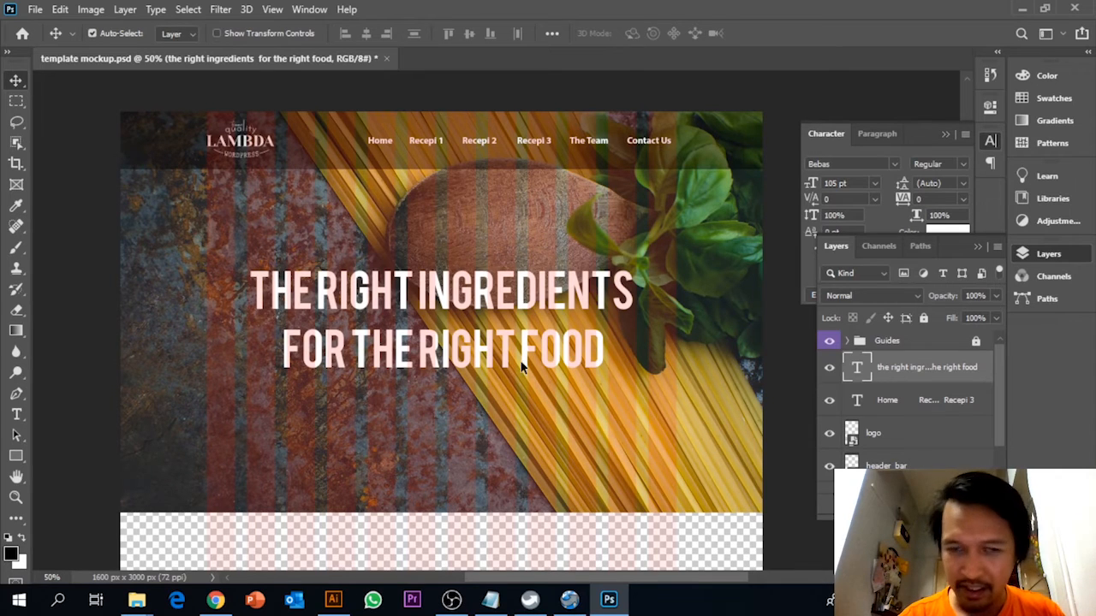
Draw a black rectangle about 232 × 91 px on the banner image, just beneath the headline's second line.
scroll(348, 390, down, 2)
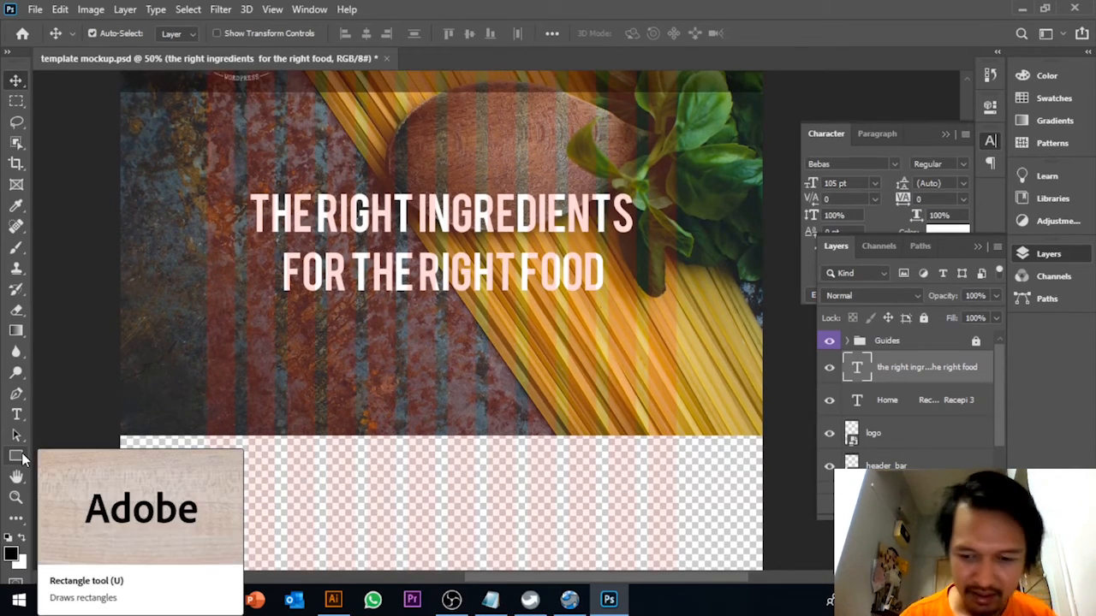
key(ctrl+plus)
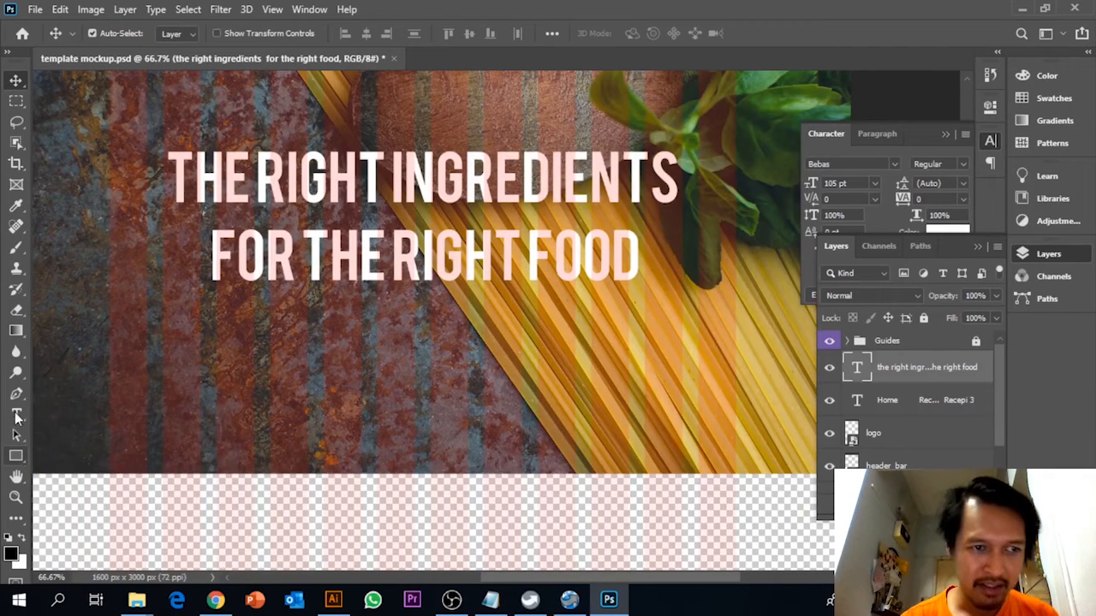
click(16, 457)
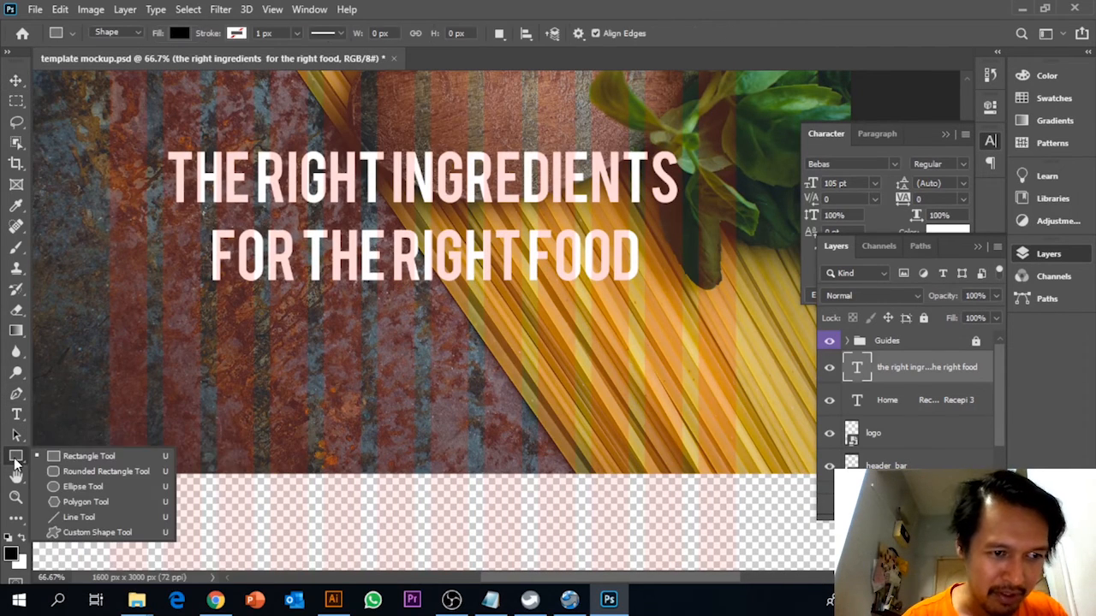
click(125, 459)
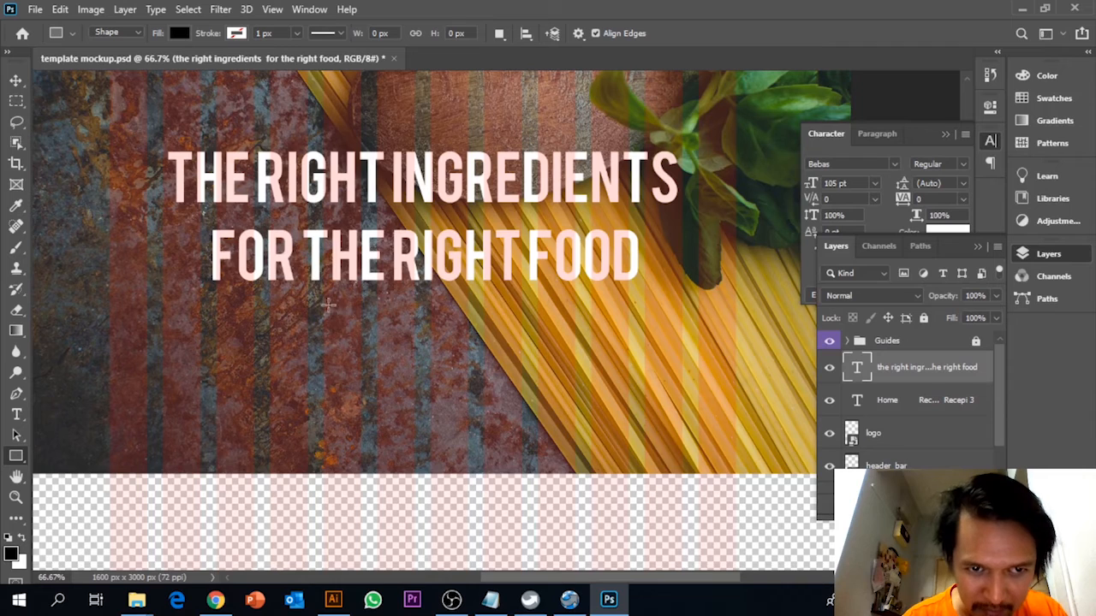
drag(324, 306, 446, 352)
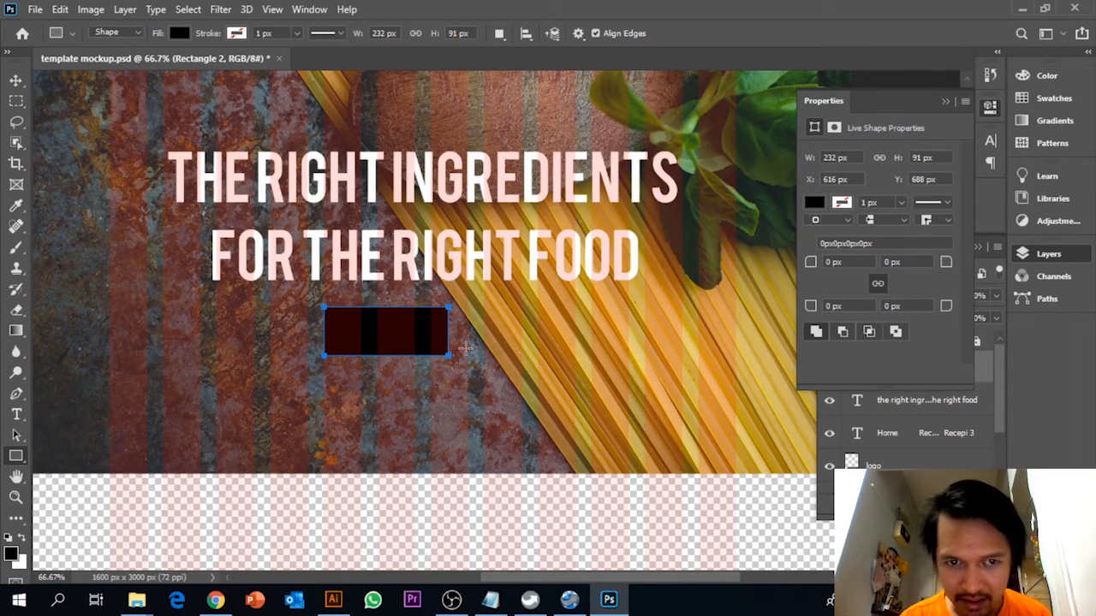
Transform the rectangle to about 367 px wide and 87 px high, keeping it beneath the banner headline.
key(v)
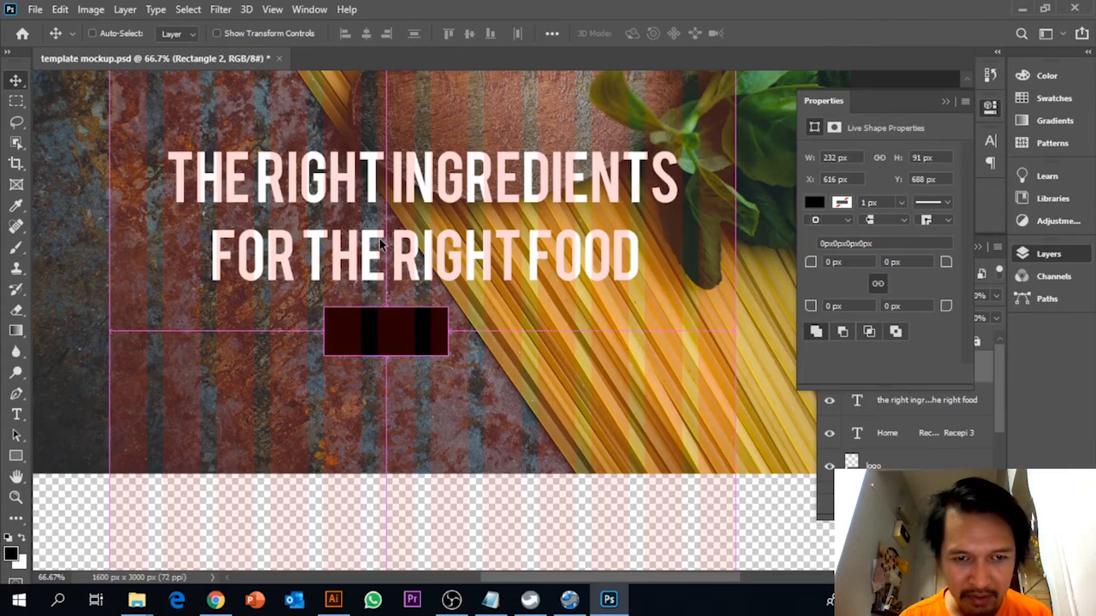
key(ctrl+t)
drag(448, 332, 521, 338)
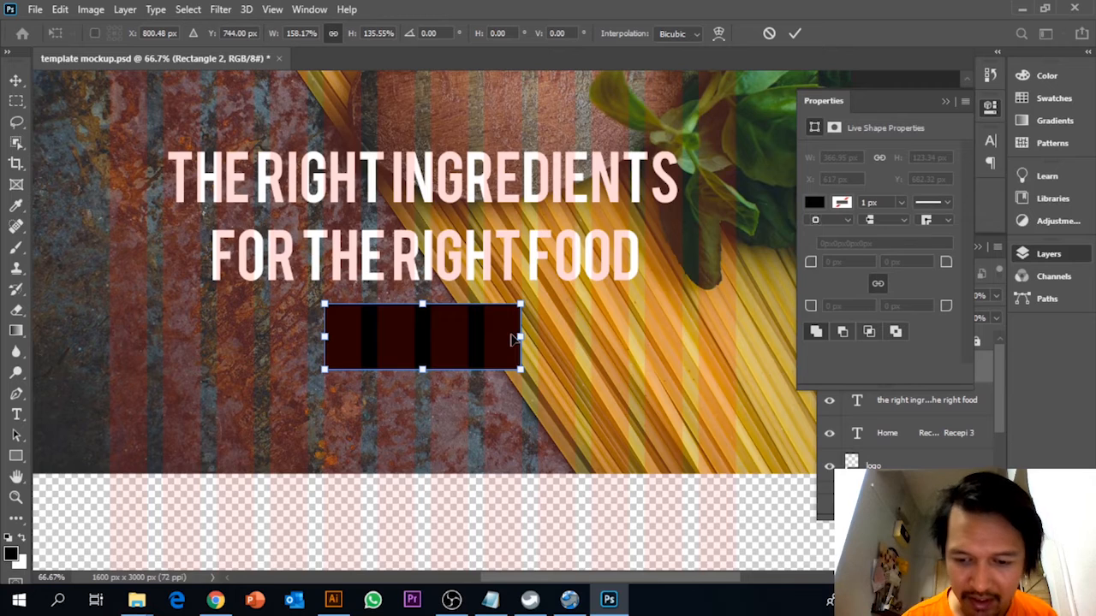
key(ctrl+minus)
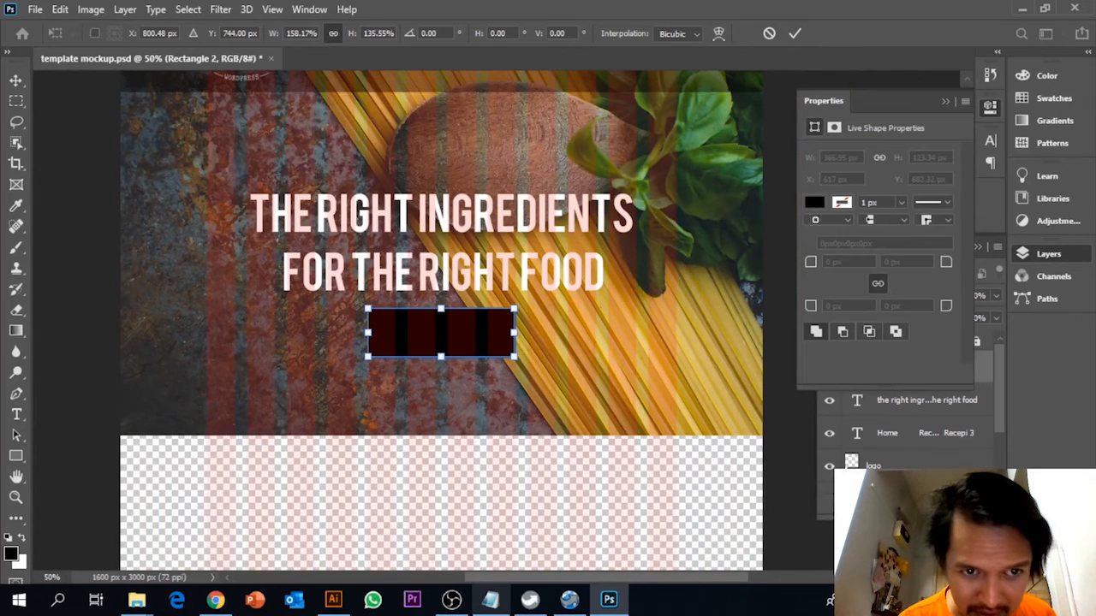
mouse_move(491, 599)
drag(443, 358, 441, 342)
key(Return)
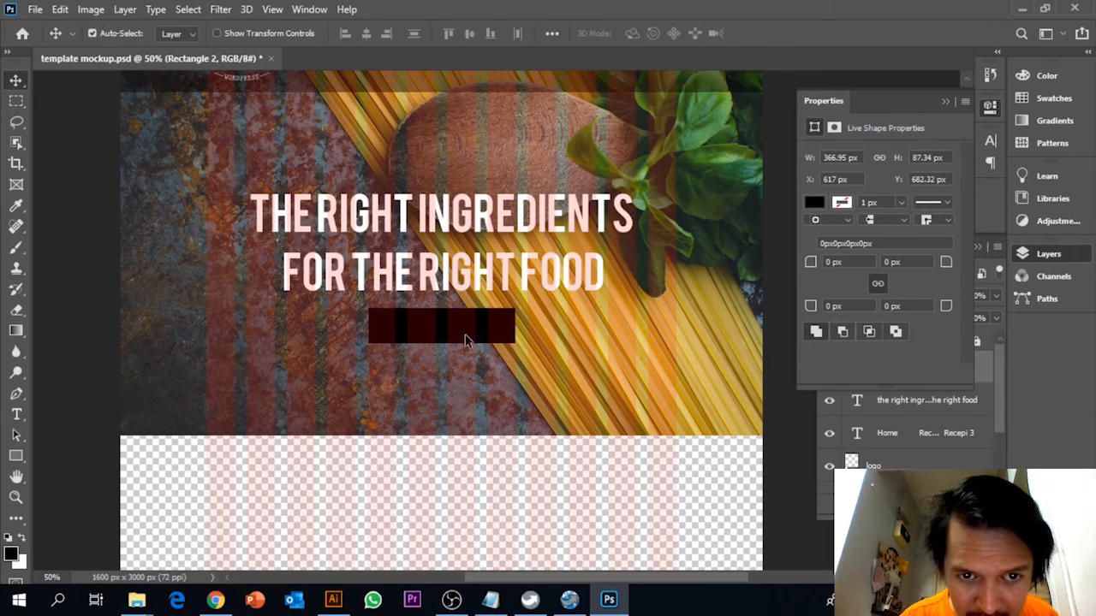
Set the opacity of the new rectangle's layer to 70%.
key(ctrl+plus)
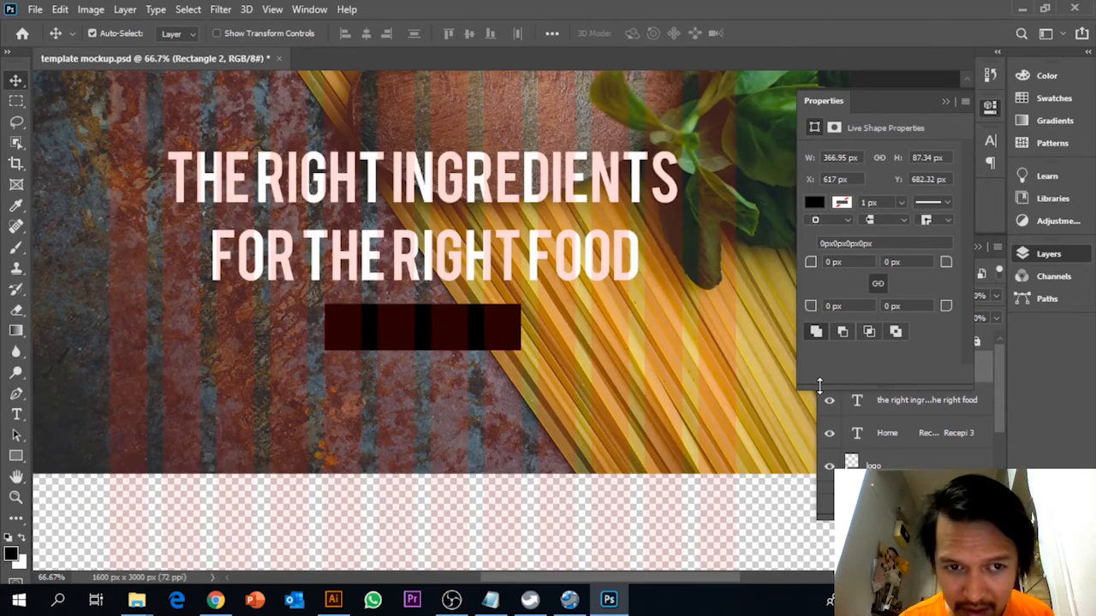
click(900, 403)
click(900, 404)
click(909, 369)
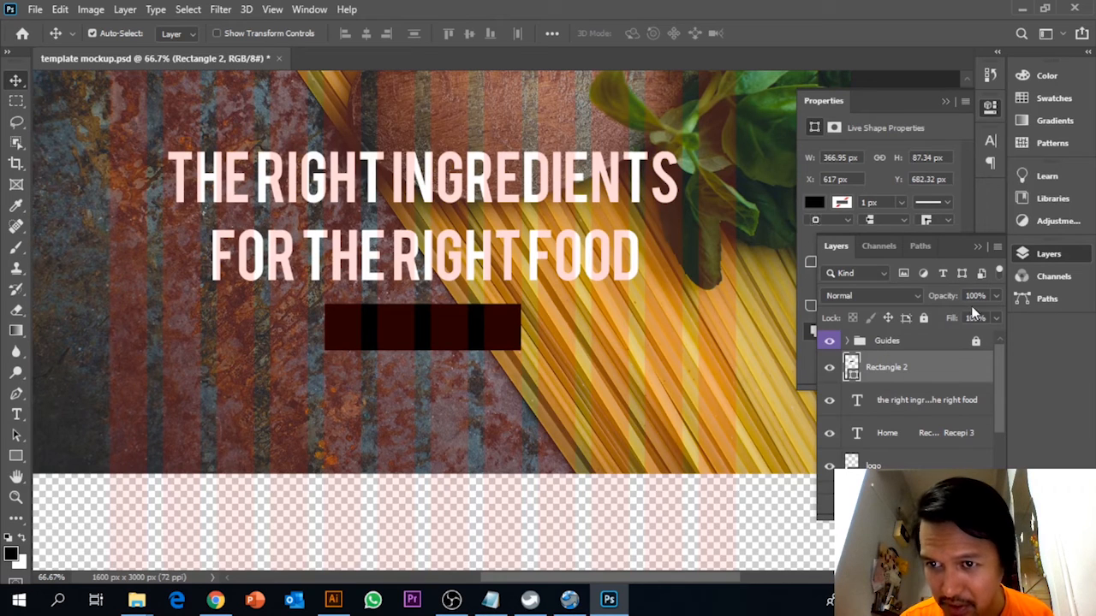
click(981, 295)
text(60)
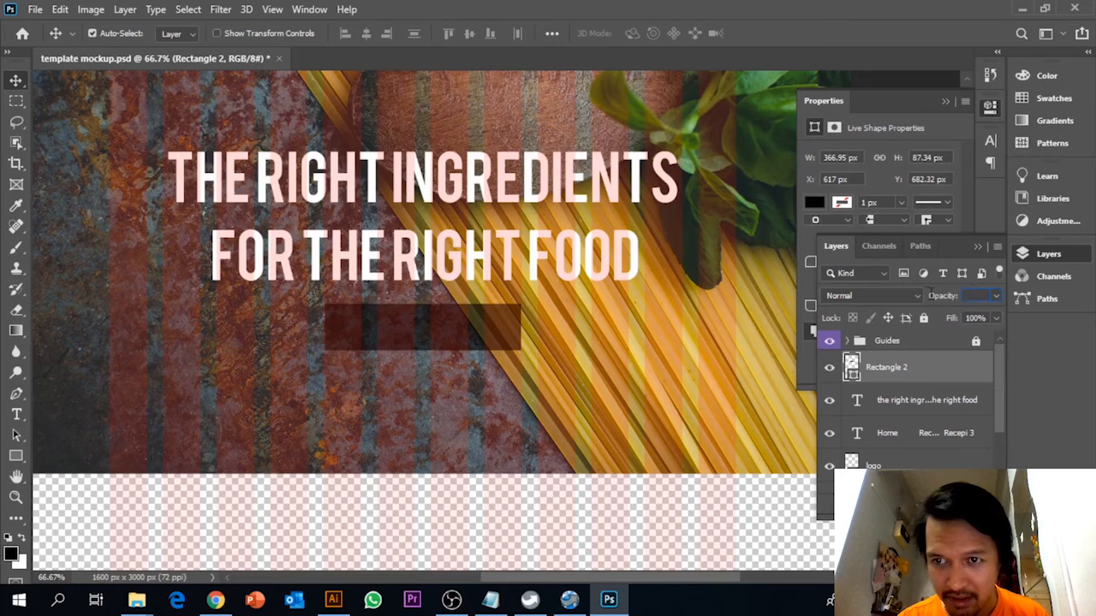
text(70)
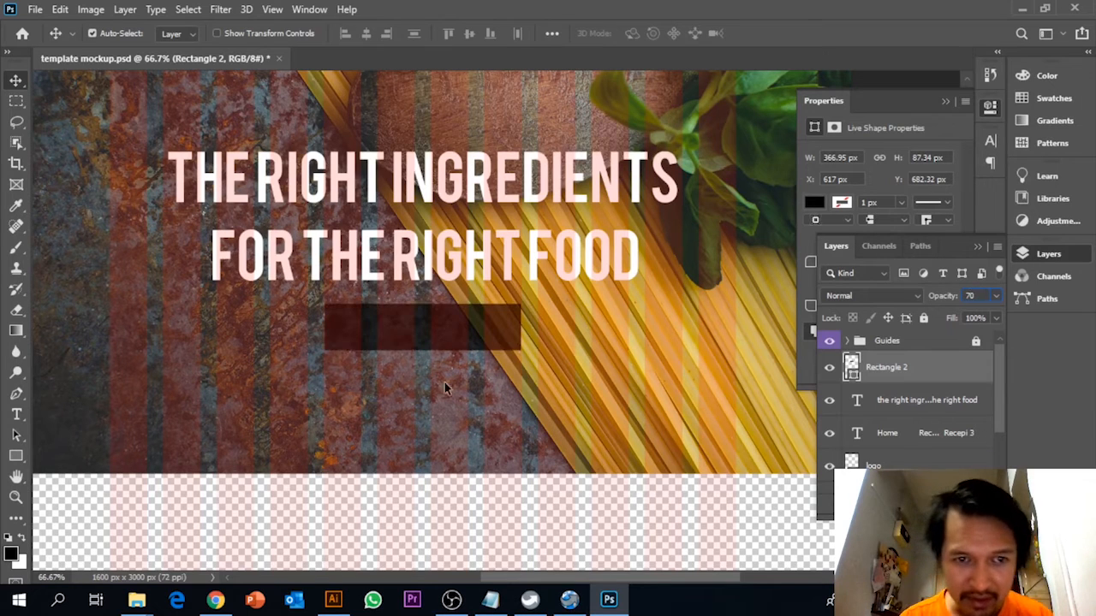
key(Return)
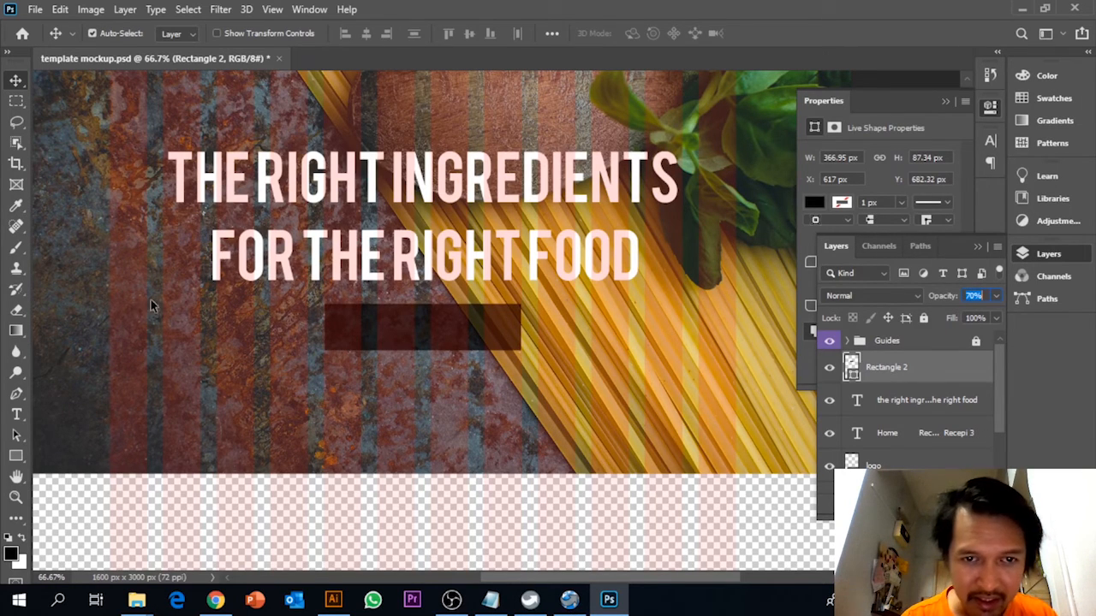
Add the text "Read more" below the translucent rectangle and set its font to Myriad Pro Regular.
click(16, 416)
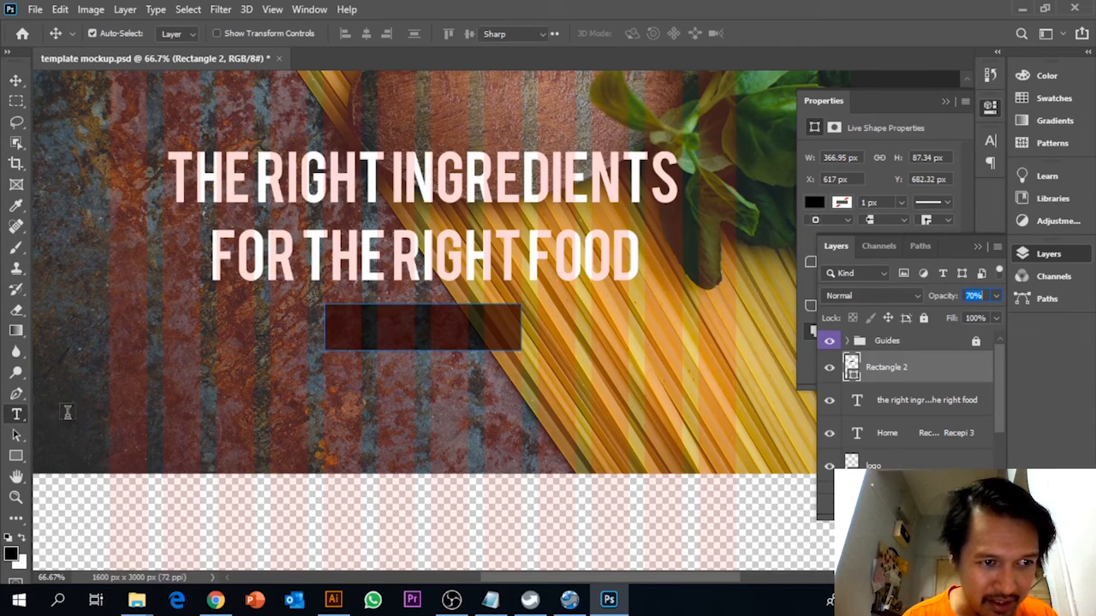
click(367, 410)
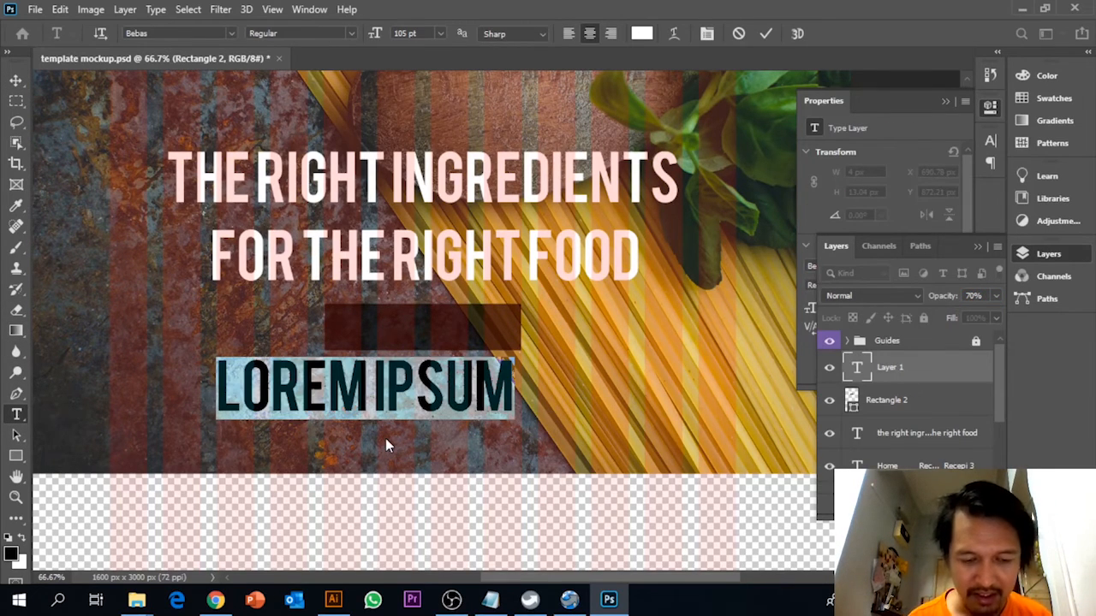
text(READ MORE)
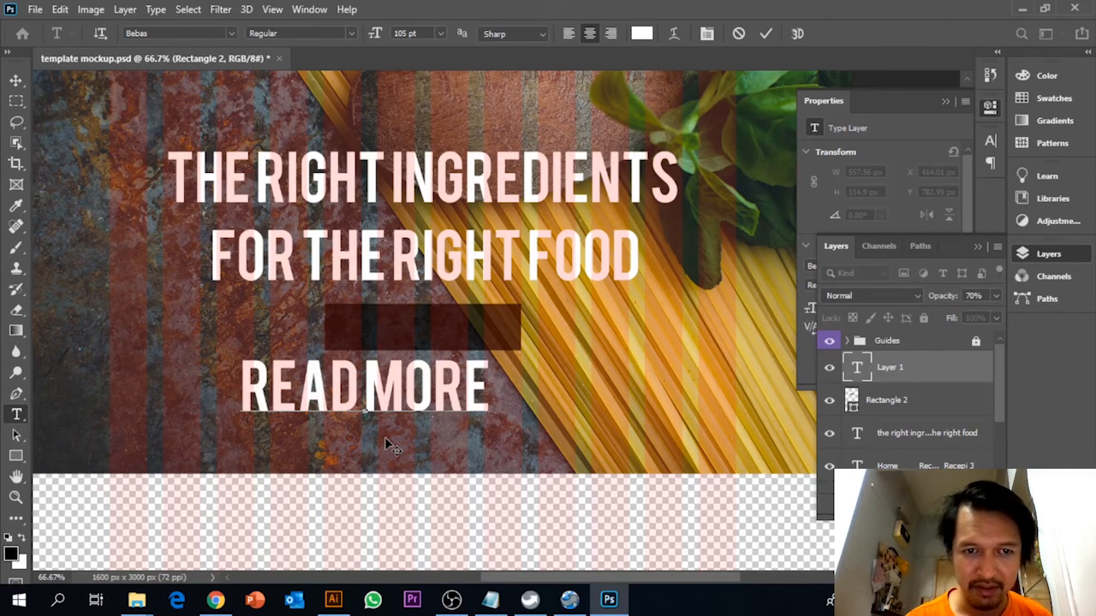
key(ctrl+a)
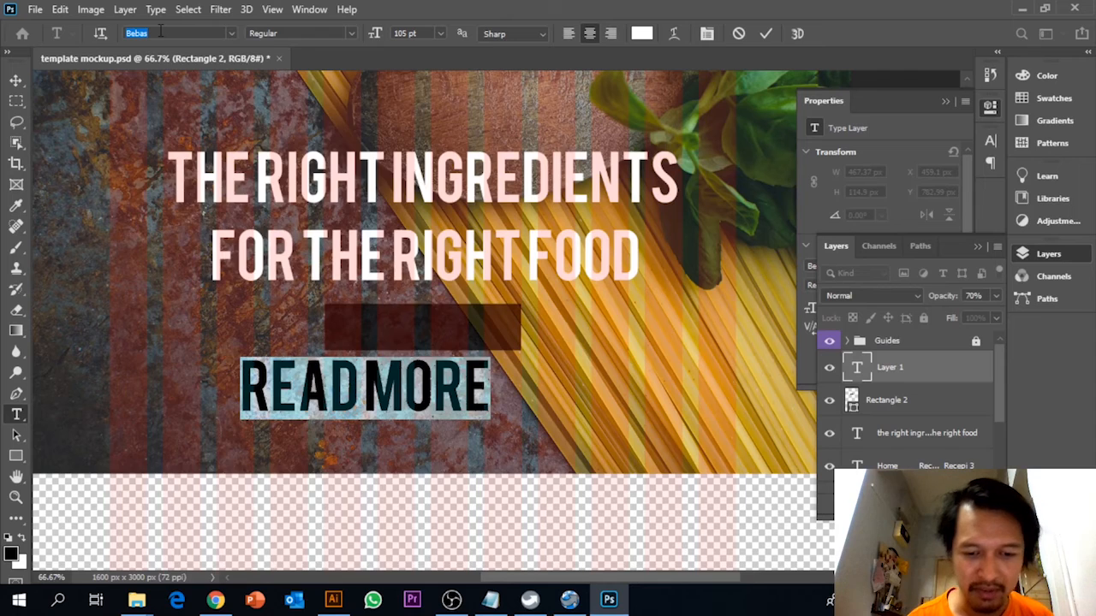
text(my)
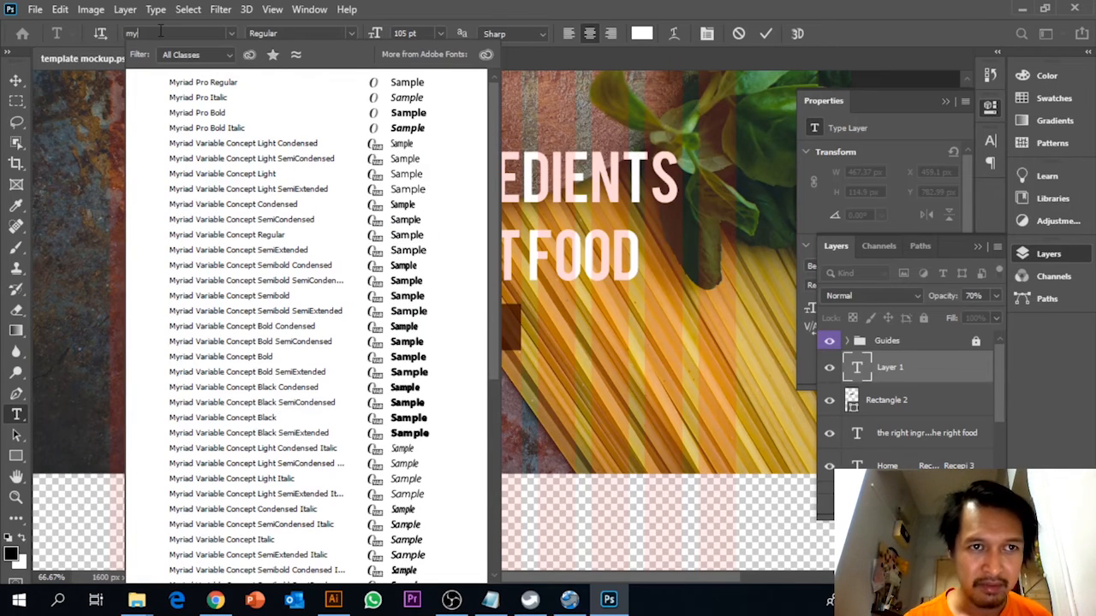
click(202, 80)
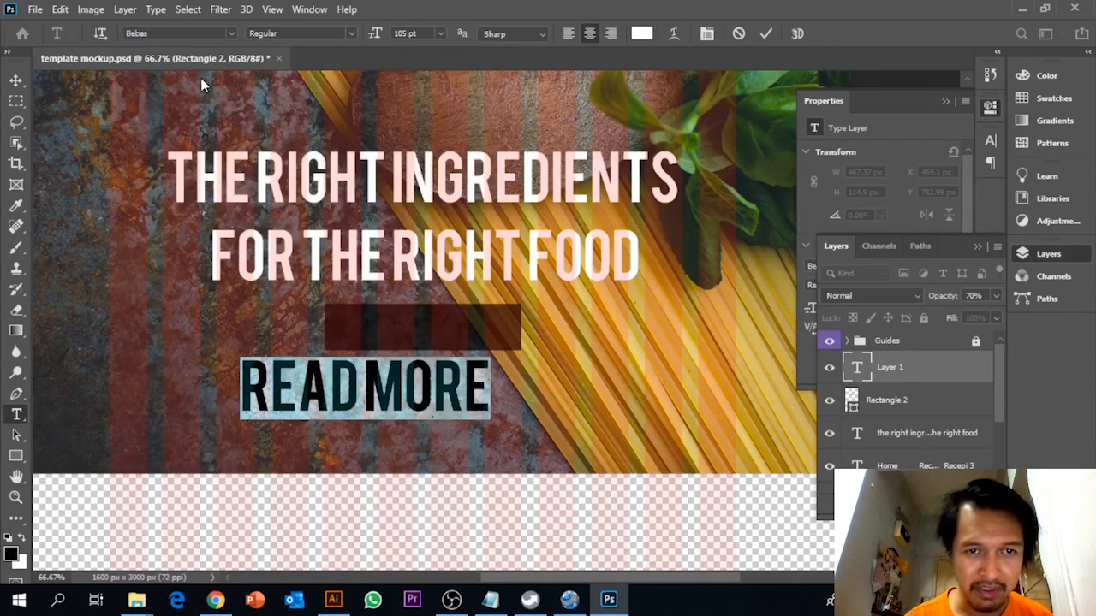
Capitalize the second word of the new text so that it reads "Read More".
click(369, 394)
drag(380, 405, 398, 405)
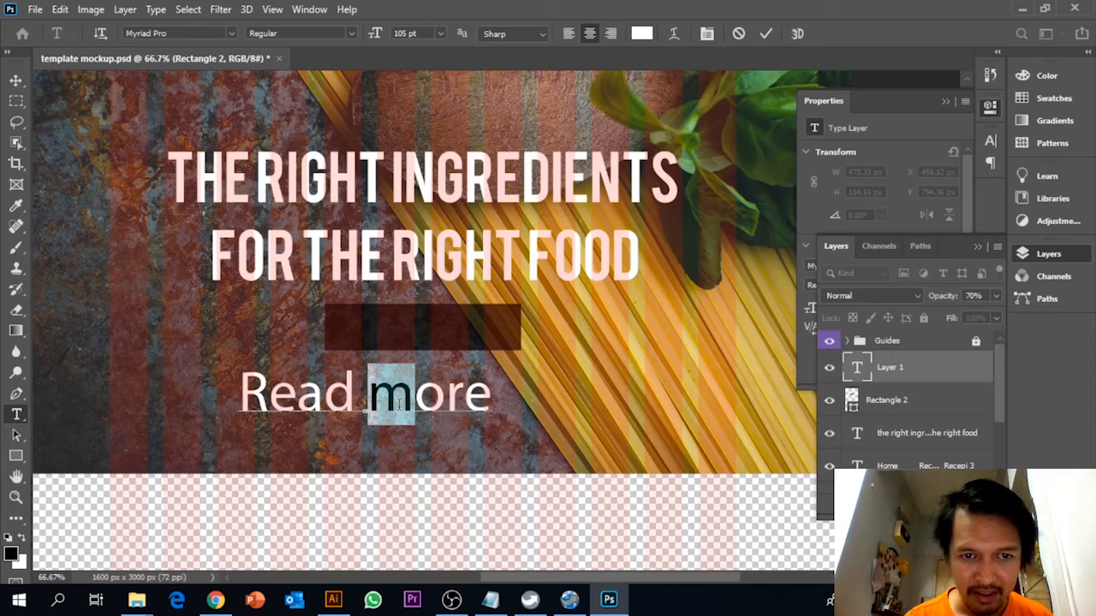
text(M)
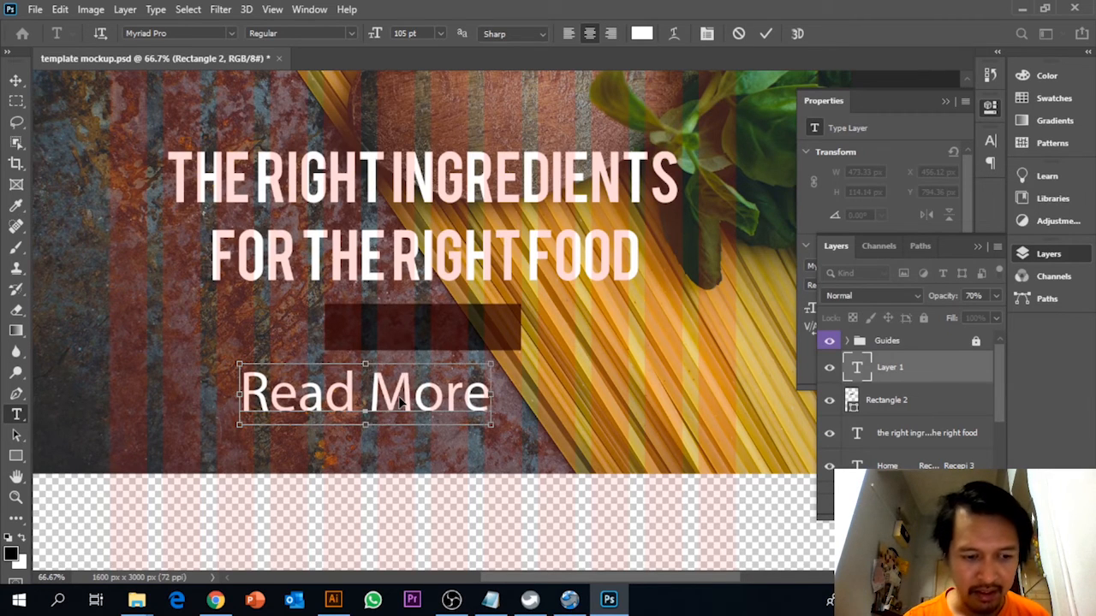
Try the Bold style on the whole "Read More" text.
key(ctrl+a)
click(347, 35)
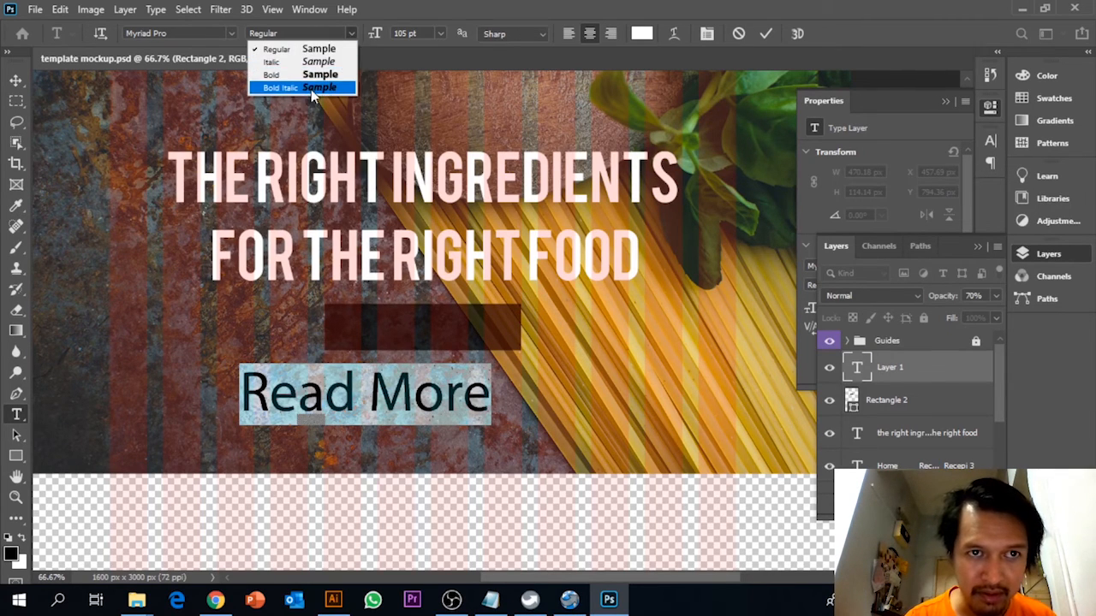
click(311, 77)
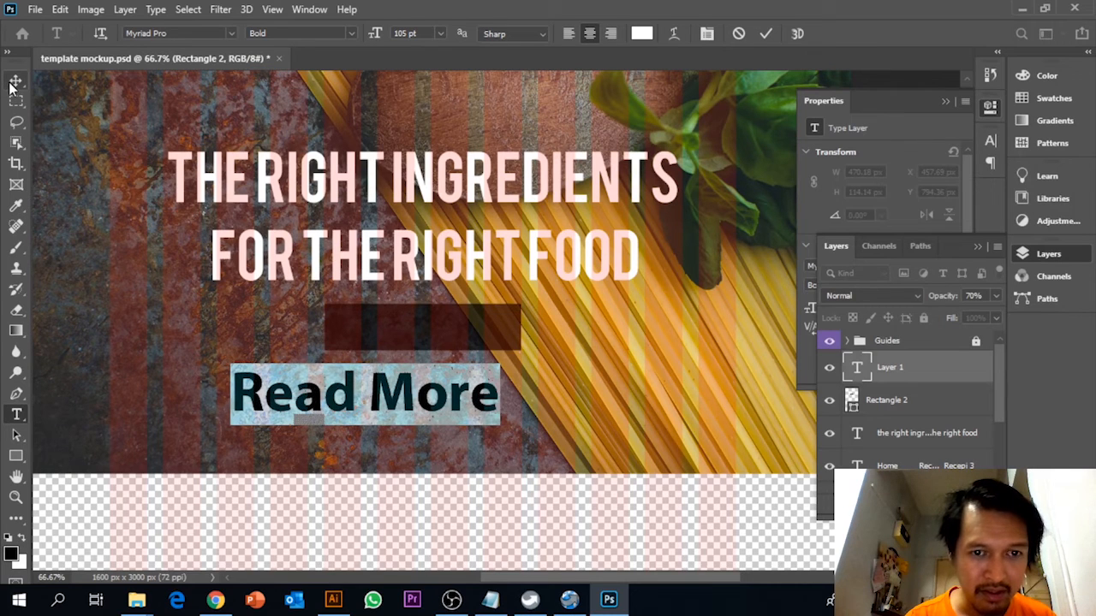
Reduce the font size of the whole "Read More" text to 61 pt.
click(410, 34)
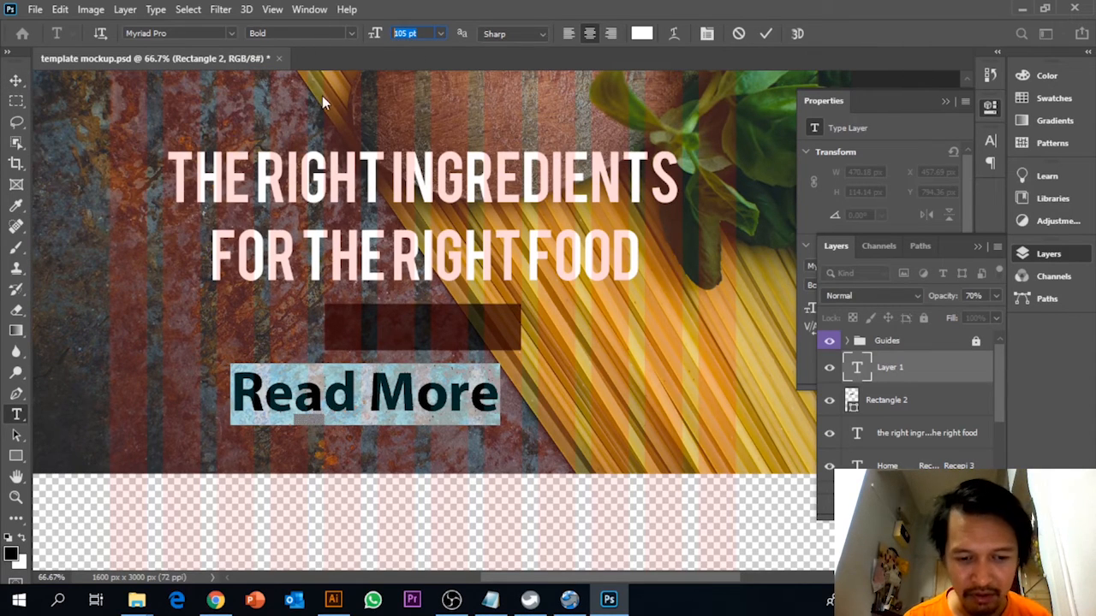
key(Down)
key(Down)
key(Down)
key(Down)
key(Down)
key(Down)
key(Down)
key(Down)
key(Down)
key(Down)
key(Down)
key(Down)
key(Down)
key(Down)
key(Down)
key(Down)
key(Down)
key(Down)
key(Down)
key(Down)
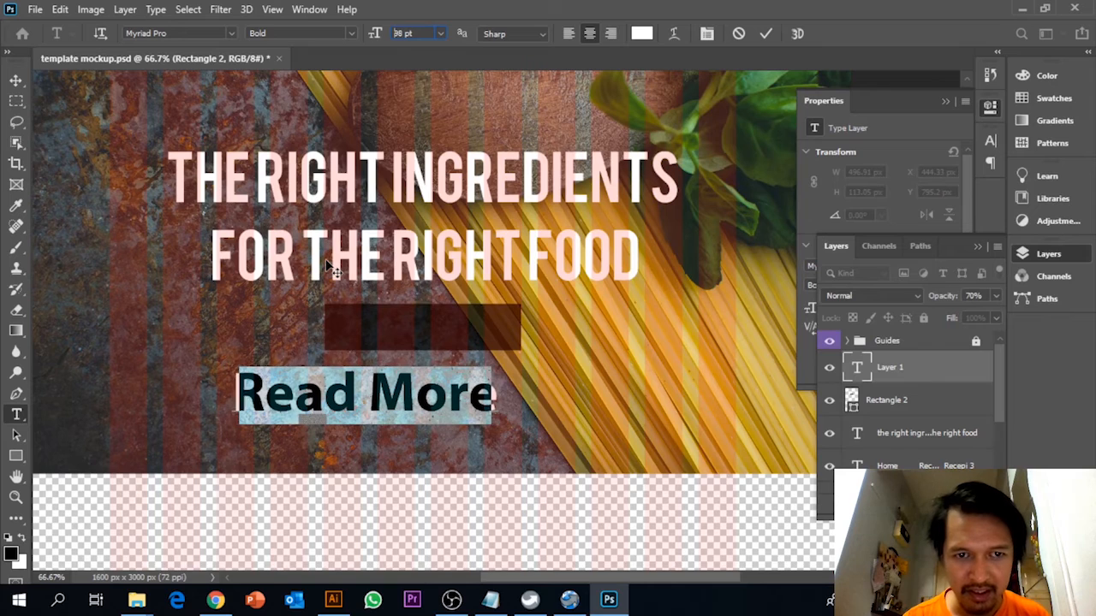
key(Down)
key(Down)
key(Down)
key(Down)
key(Down)
key(Down)
key(Down)
key(Down)
key(Down)
key(Down)
key(Down)
key(Down)
key(Down)
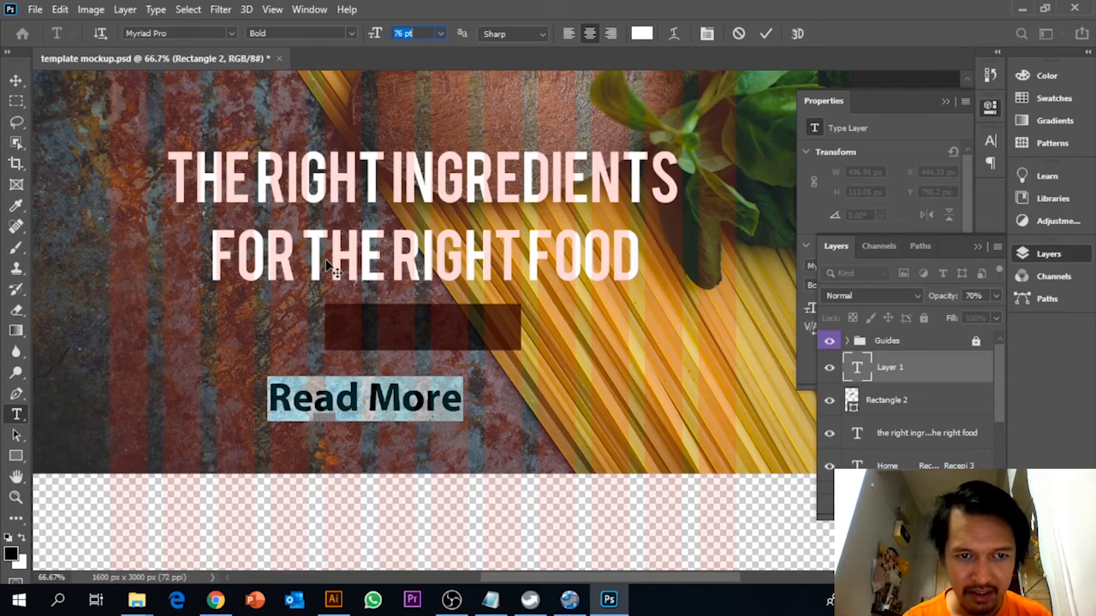
key(Down)
key(Down)
key(Down)
key(Down)
key(Down)
key(Down)
key(Down)
key(Down)
key(Down)
key(Down)
key(Down)
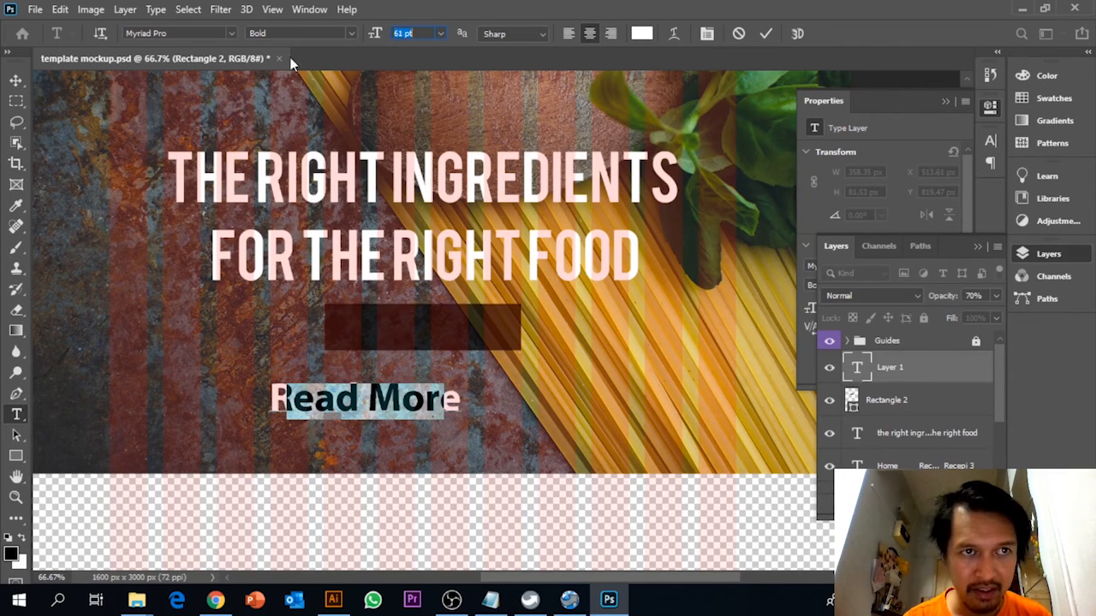
Set the "Read More" text to the Regular style and move it onto the translucent rectangle.
click(351, 33)
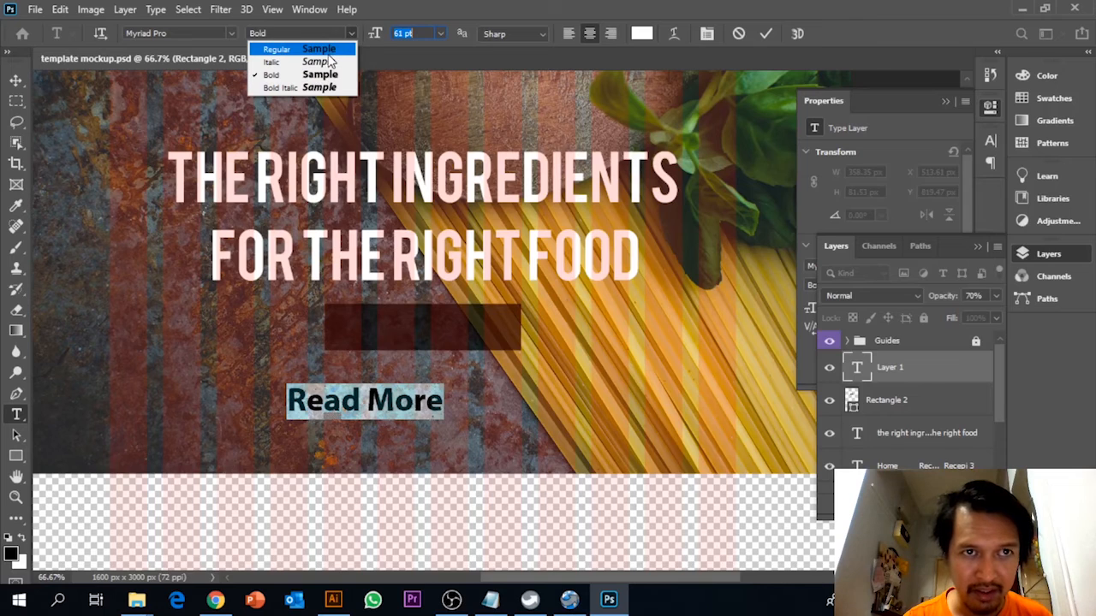
click(315, 49)
click(16, 80)
drag(403, 402, 470, 332)
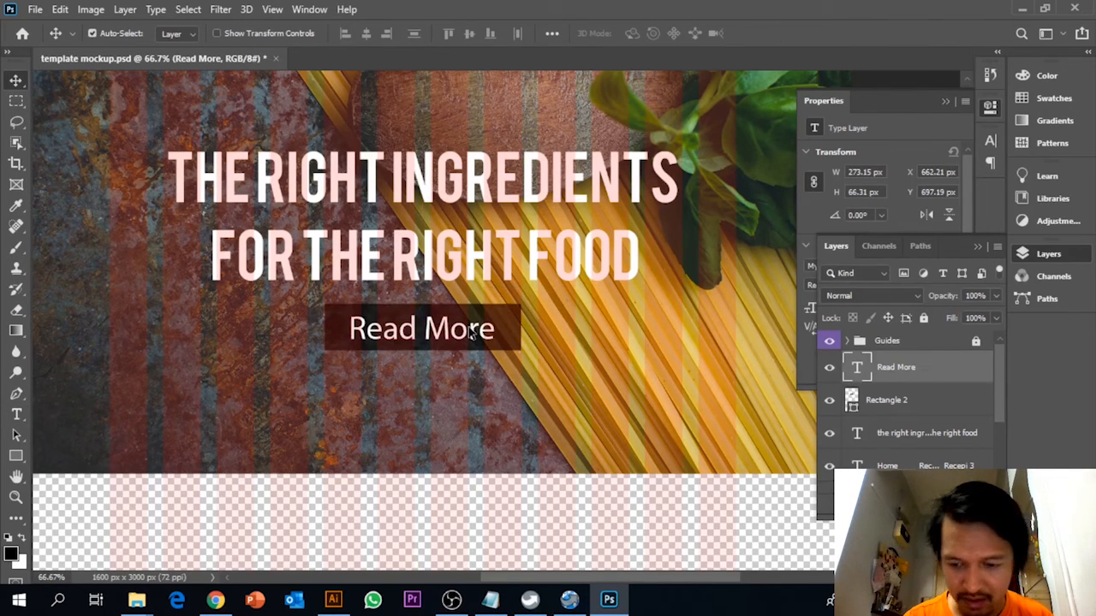
Change the font of the whole "Read More" text to Myriad Variable Concept Light.
click(16, 414)
click(420, 327)
key(ctrl+a)
click(218, 33)
click(229, 34)
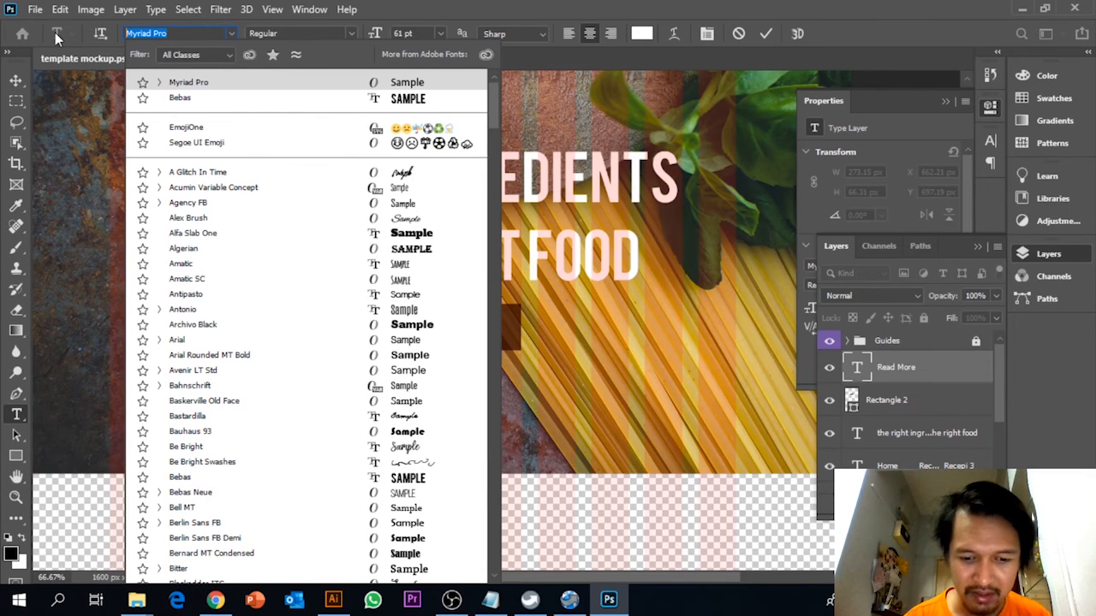
text(myr)
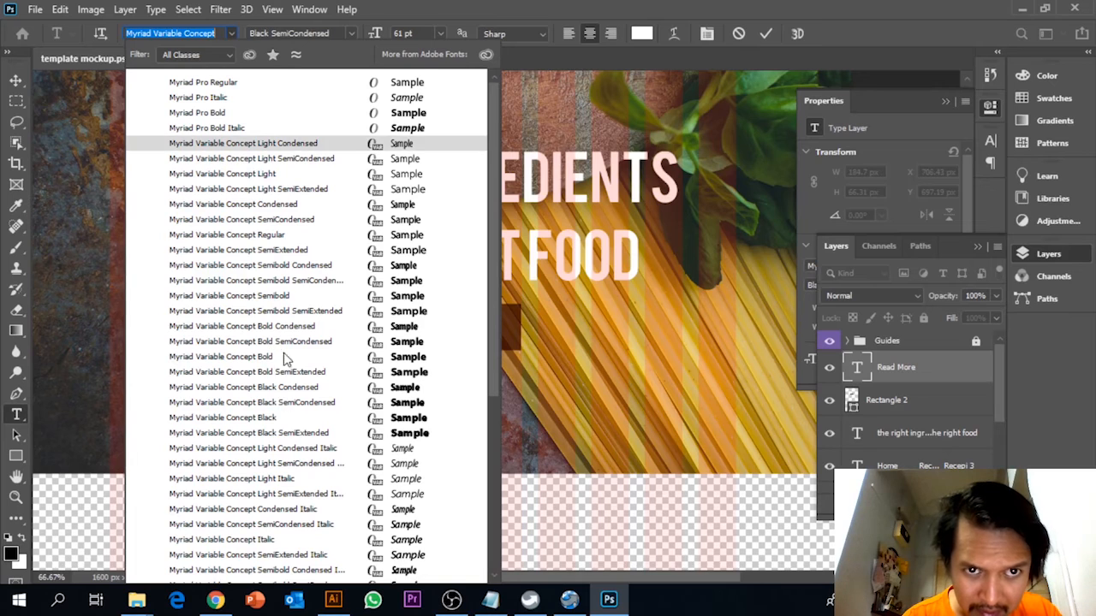
scroll(376, 389, down, 1)
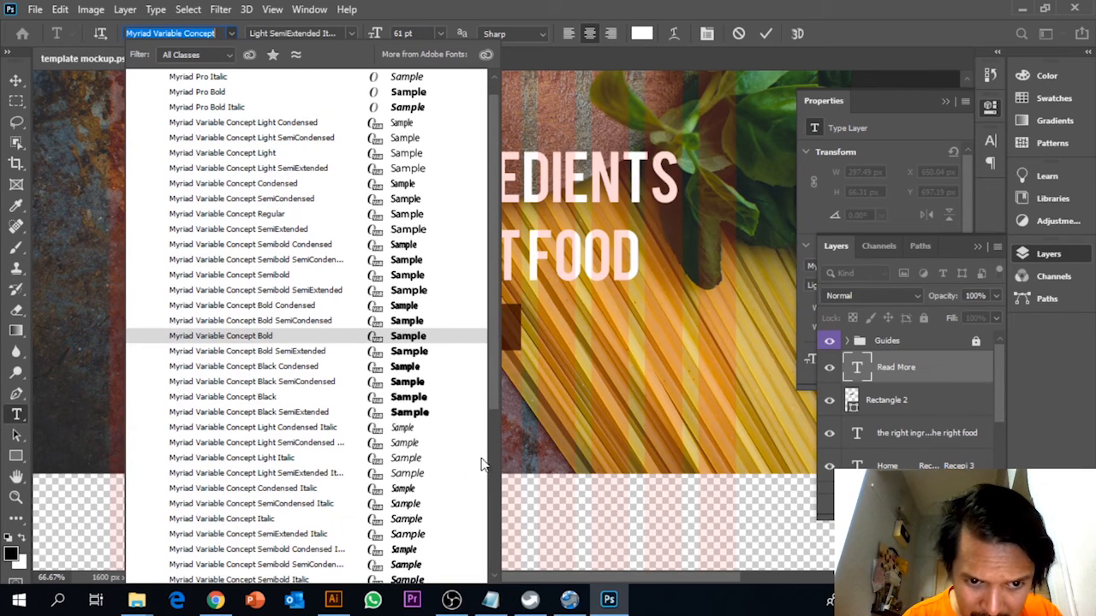
drag(494, 387, 491, 466)
scroll(491, 466, up, 4)
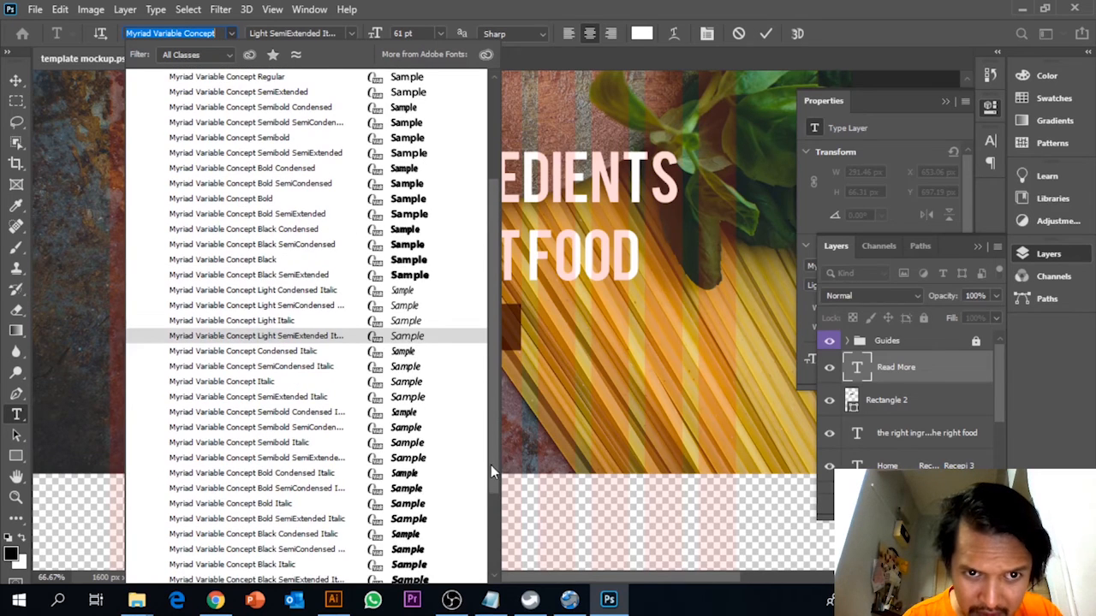
drag(494, 435, 496, 423)
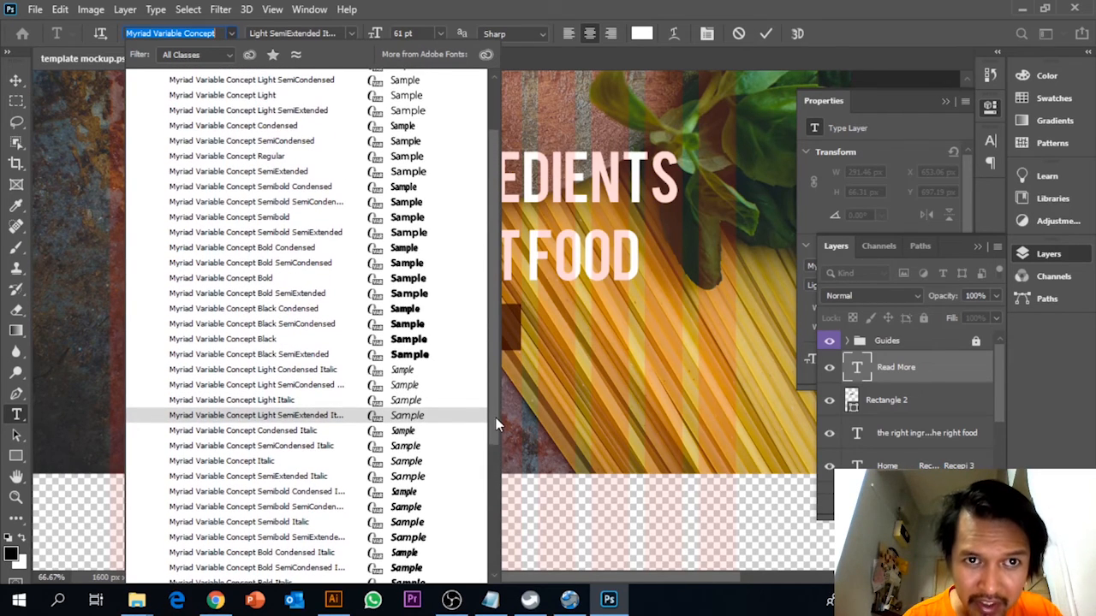
click(407, 94)
click(493, 331)
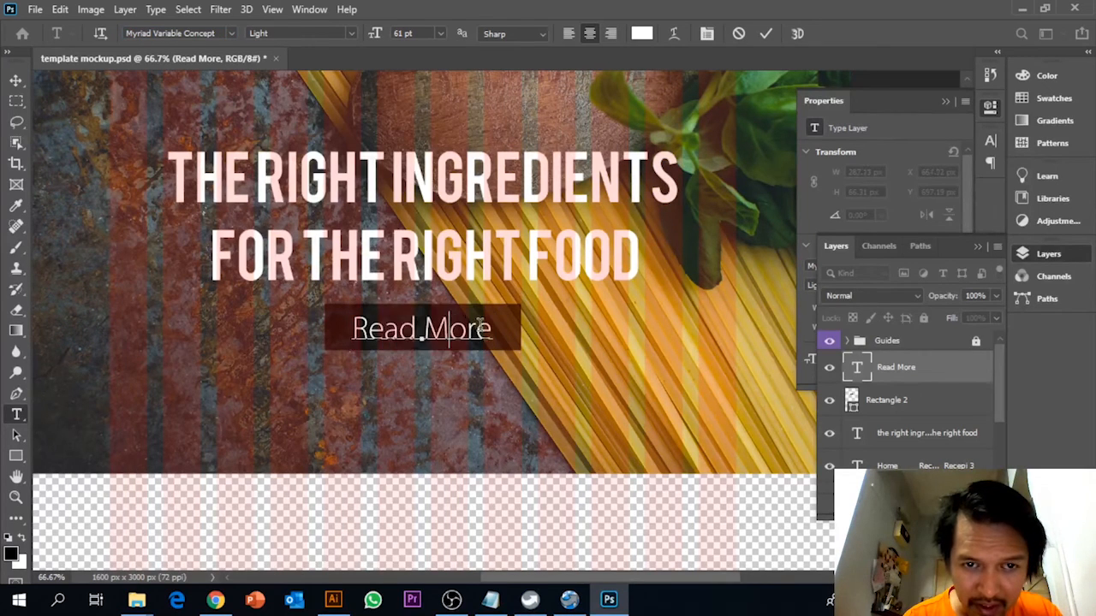
Reduce the font size of the whole "Read More" text to 47 pt.
drag(493, 330, 337, 322)
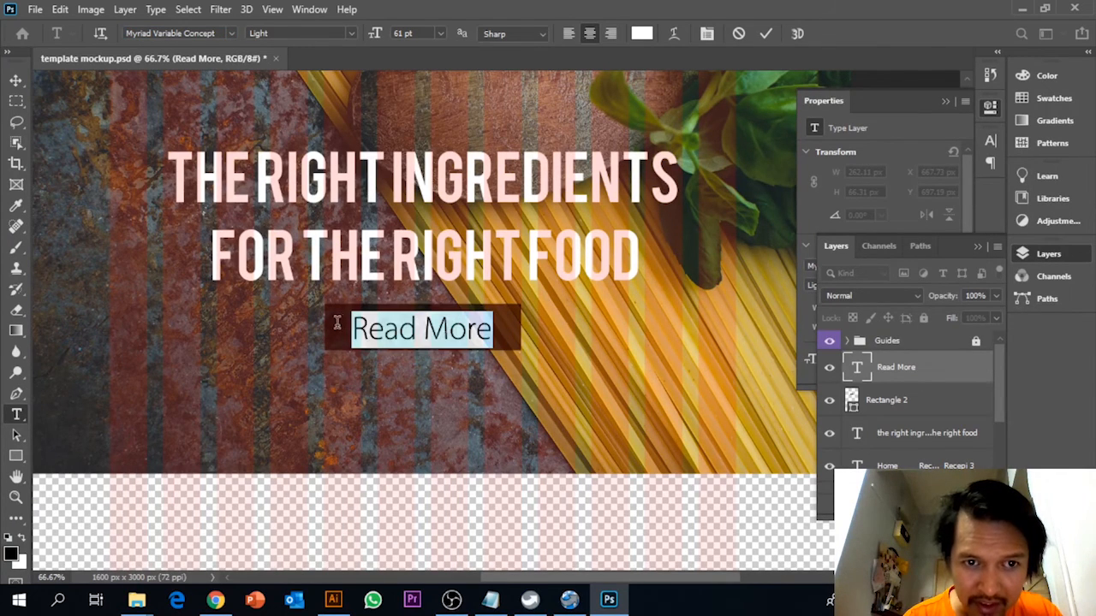
click(420, 33)
key(Down)
key(Down)
key(Down)
key(Down)
key(Down)
key(Down)
key(Down)
key(Down)
key(Down)
key(Down)
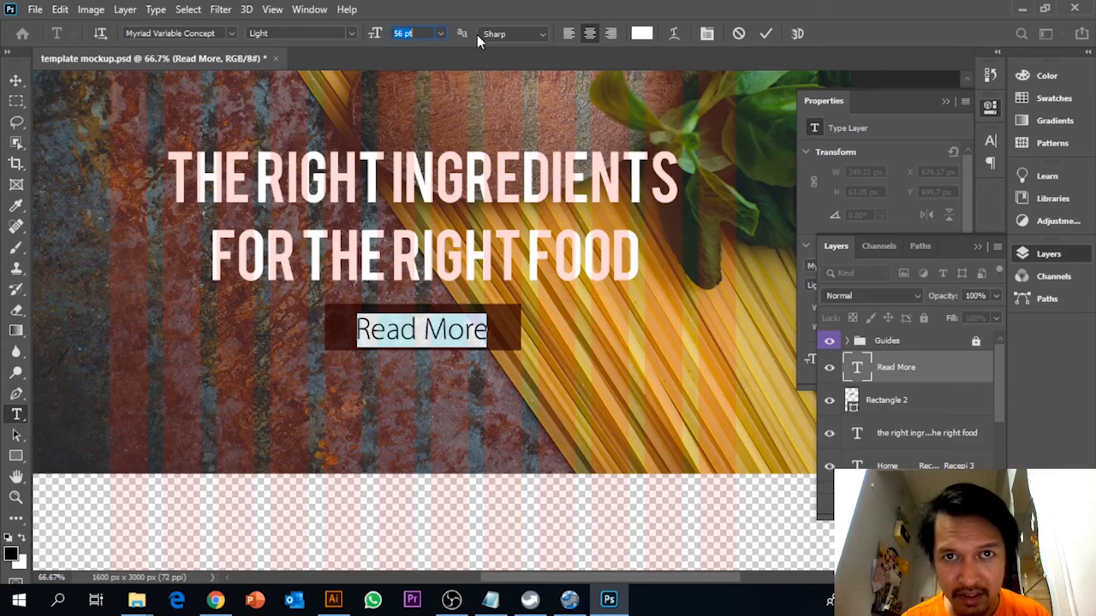
key(Down)
key(Down)
key(Down)
key(Down)
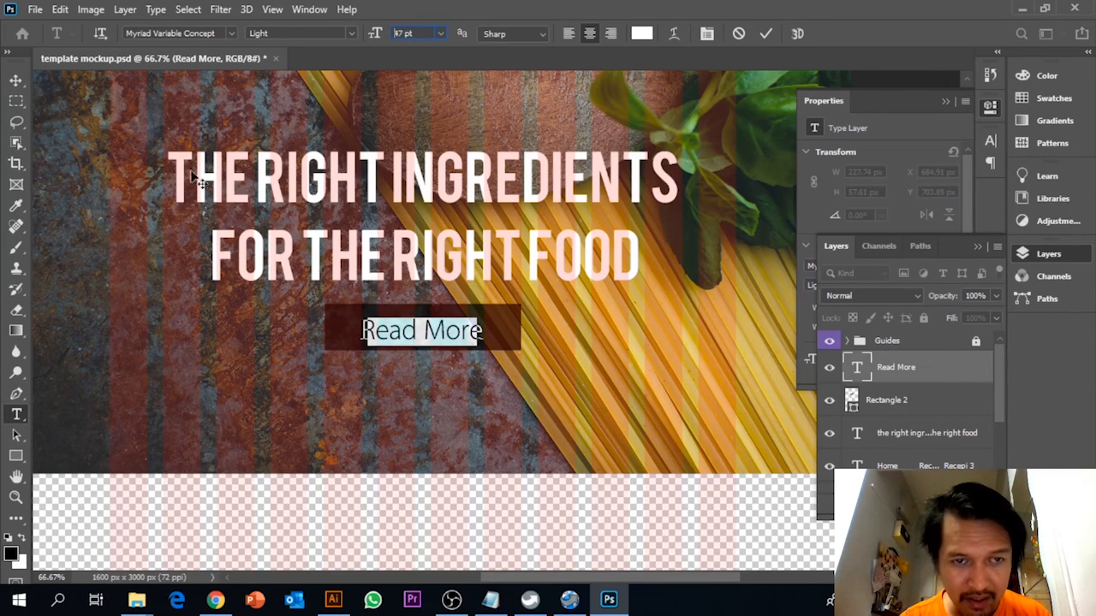
key(ctrl+Return)
Nudge the "Read More" text slightly upward to centre it vertically on the translucent rectangle.
drag(425, 331, 426, 329)
key(Up)
key(Up)
key(Up)
key(Up)
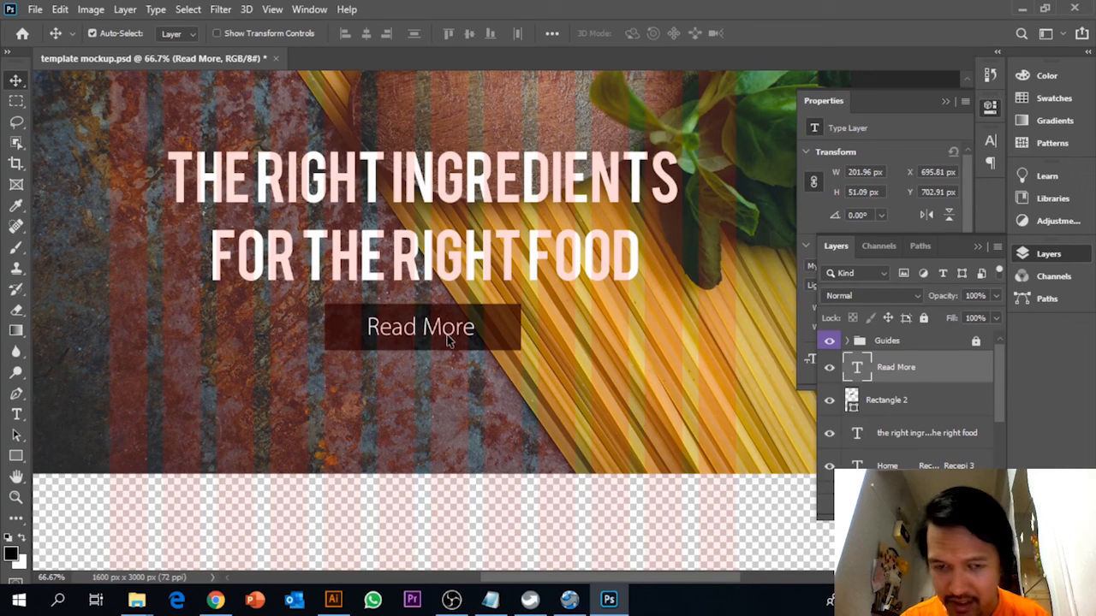
Hide the Guides group and bring the whole banner into view at 50% zoom.
click(831, 343)
click(831, 343)
click(831, 344)
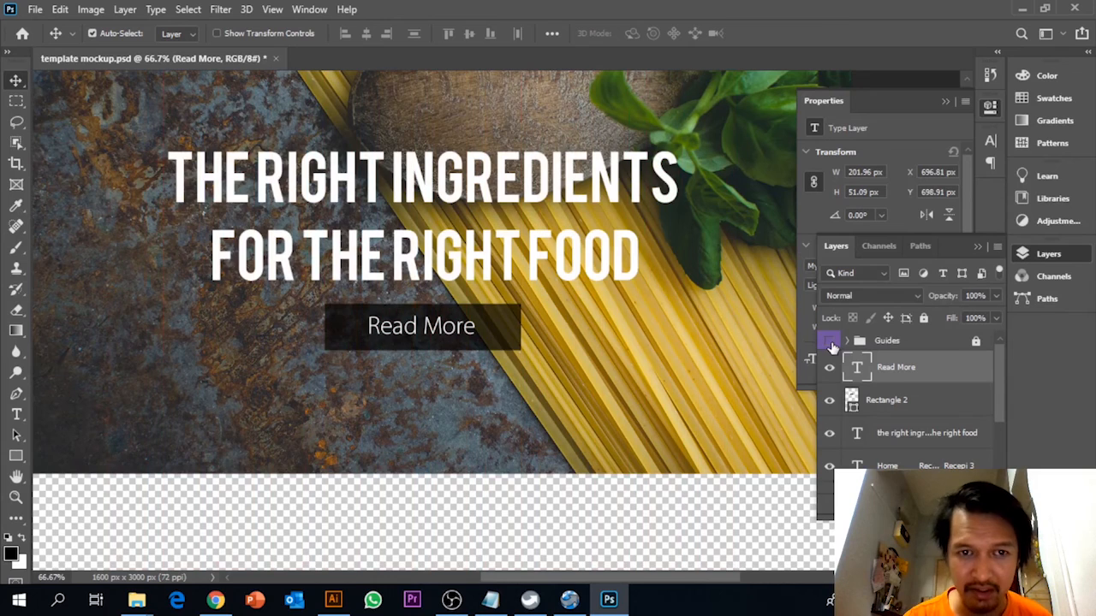
click(831, 343)
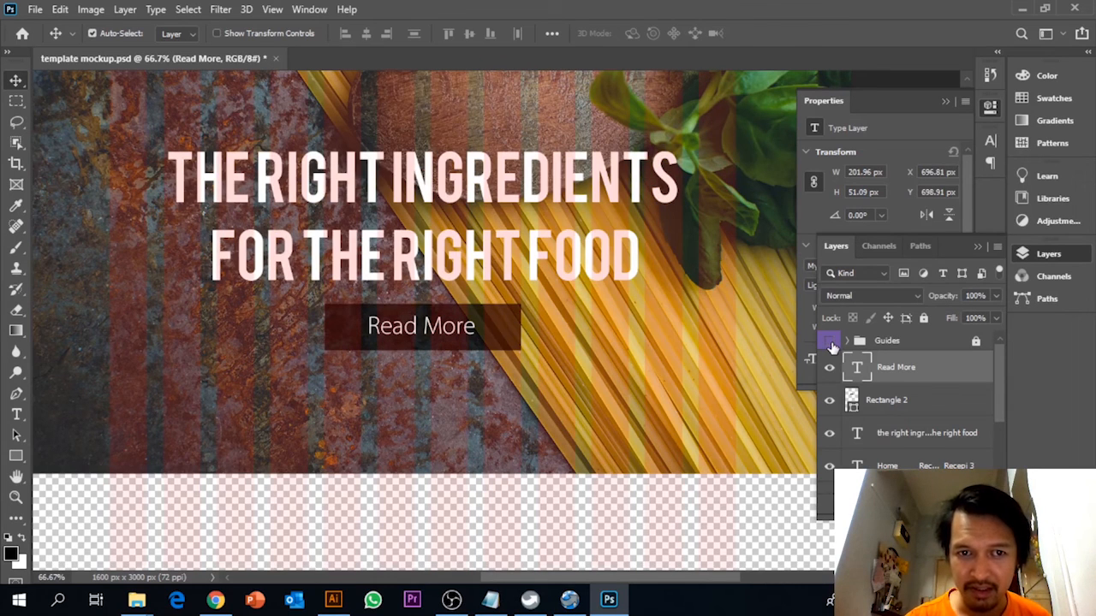
click(831, 344)
key(ctrl+minus)
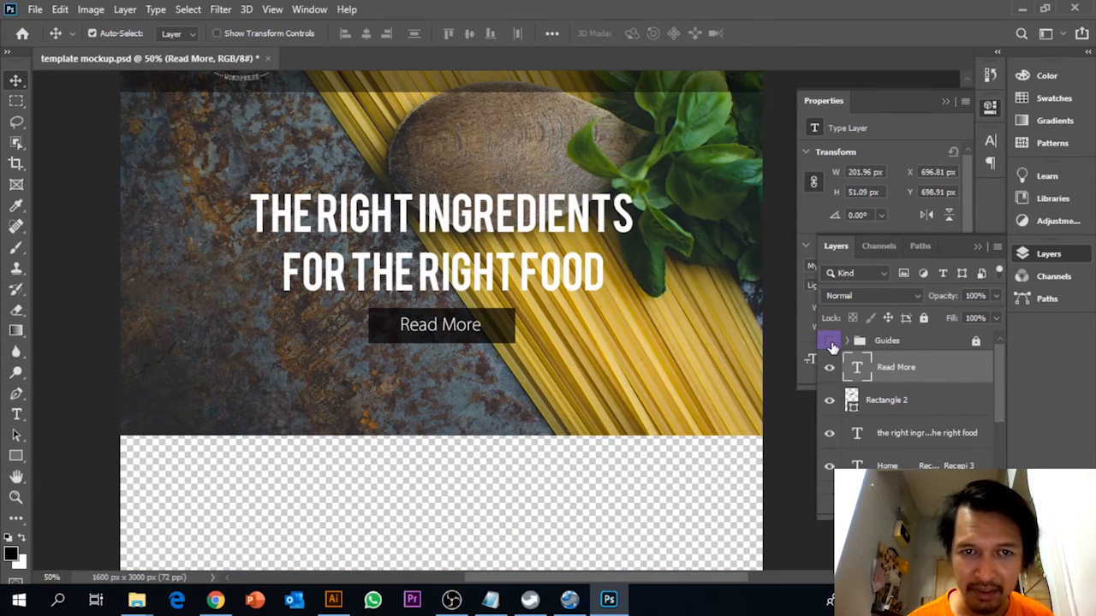
drag(629, 265, 615, 341)
right_click(430, 414)
key(Escape)
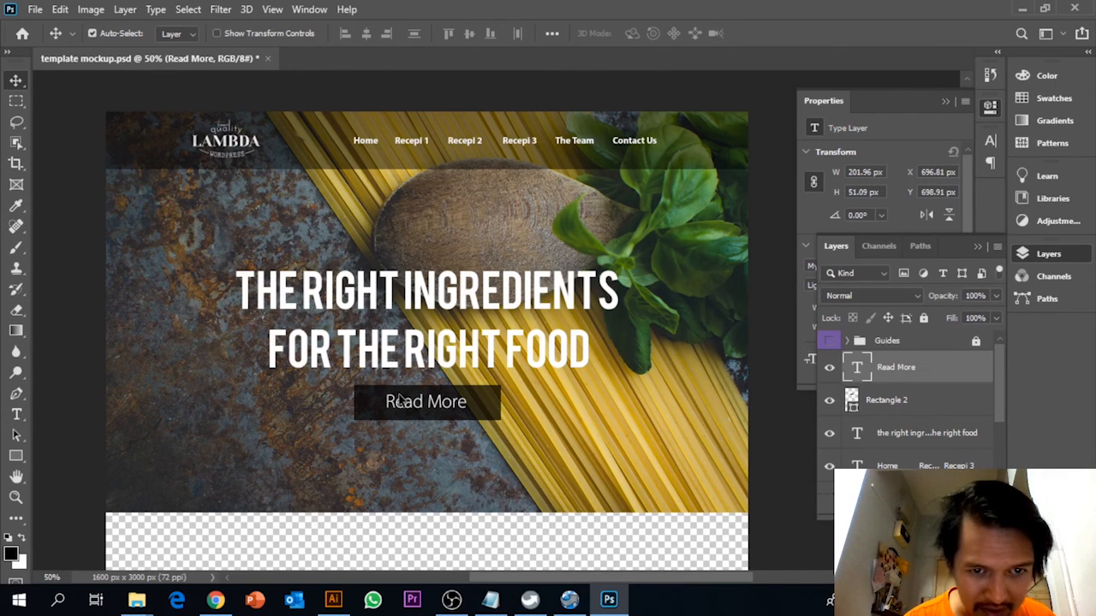
Set the font size of the whole "Read More" text to 40 pt.
click(16, 415)
click(423, 404)
key(ctrl+a)
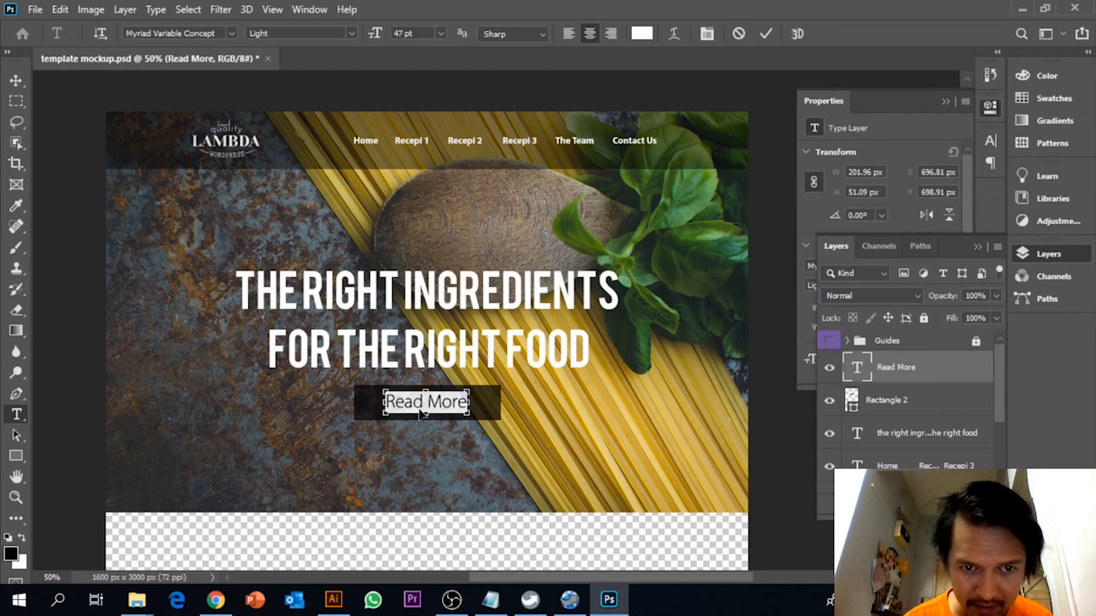
click(417, 34)
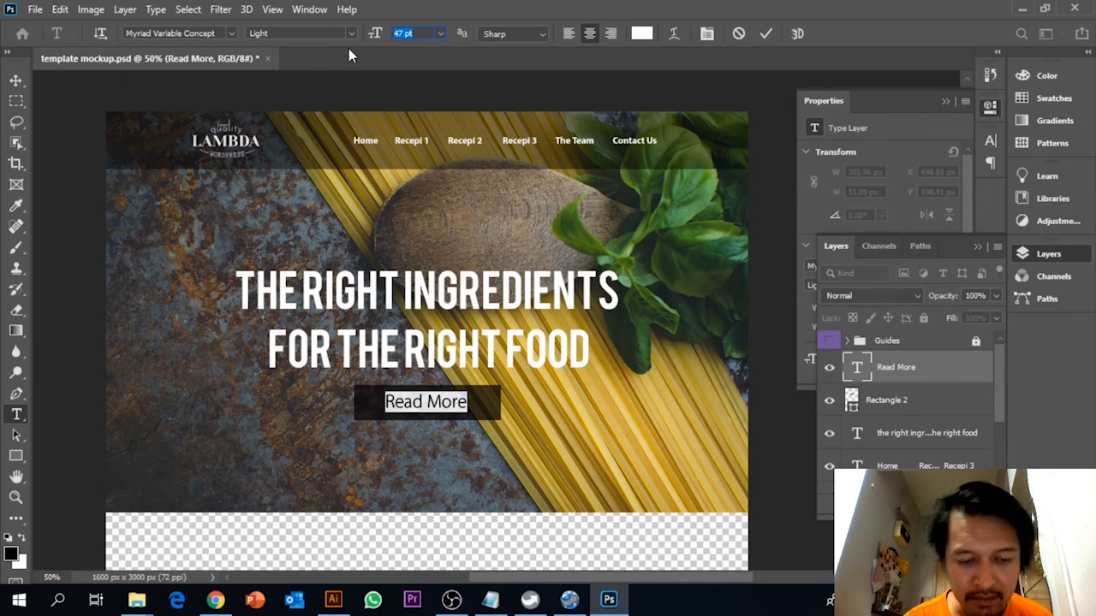
click(451, 402)
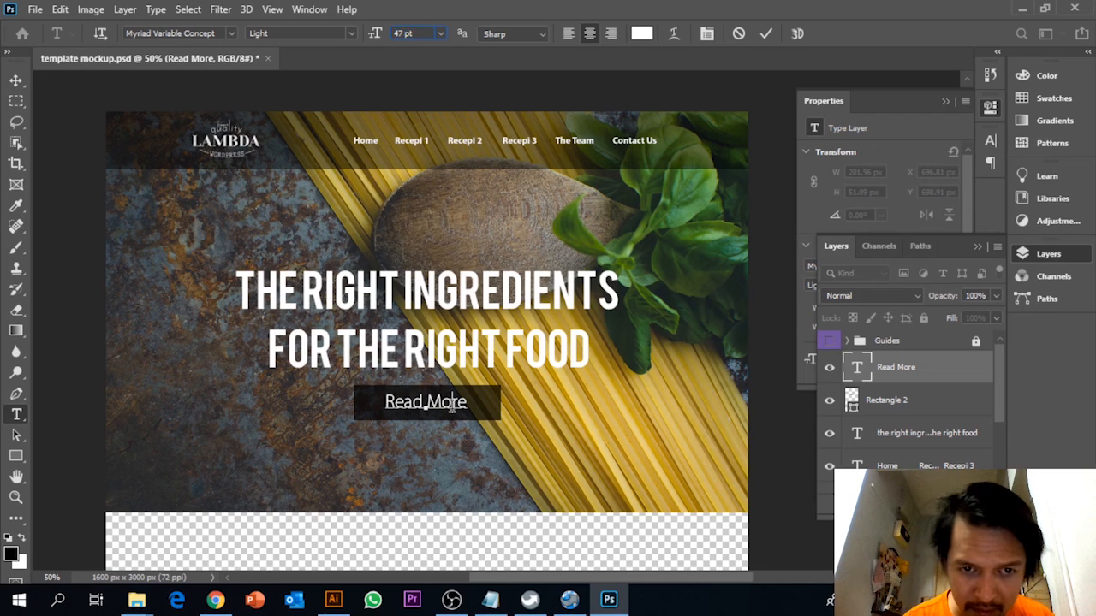
drag(463, 408, 457, 403)
drag(375, 33, 467, 71)
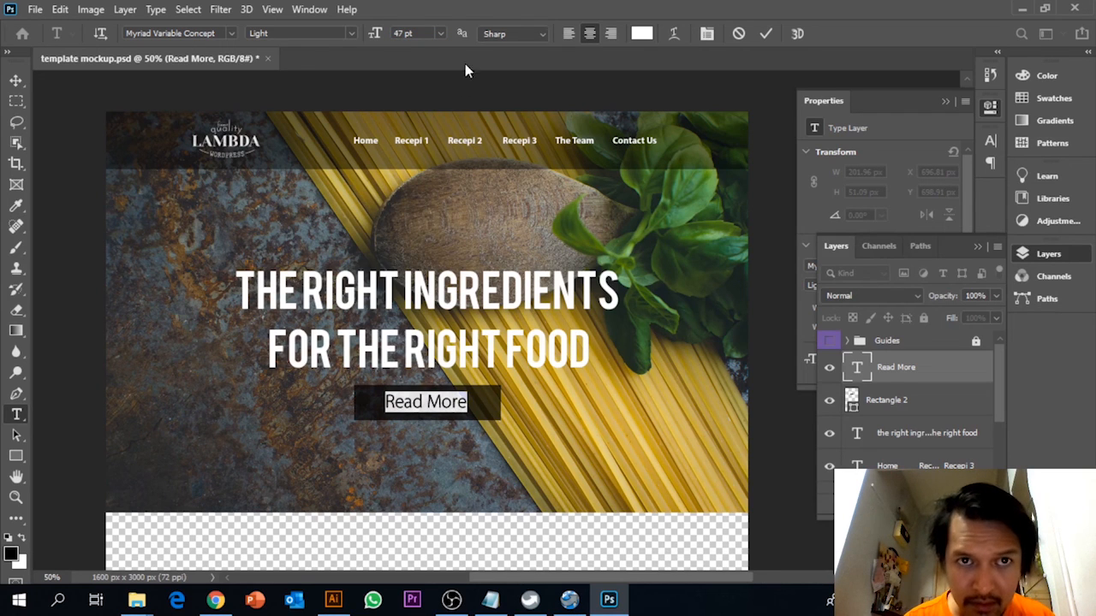
click(420, 32)
text(4)
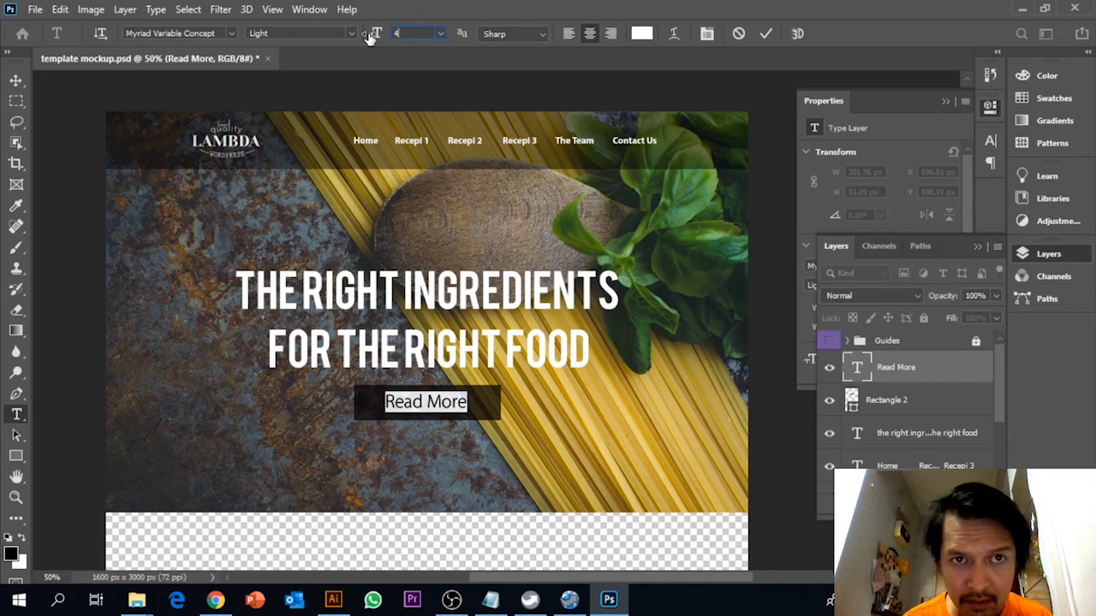
text(0)
key(Return)
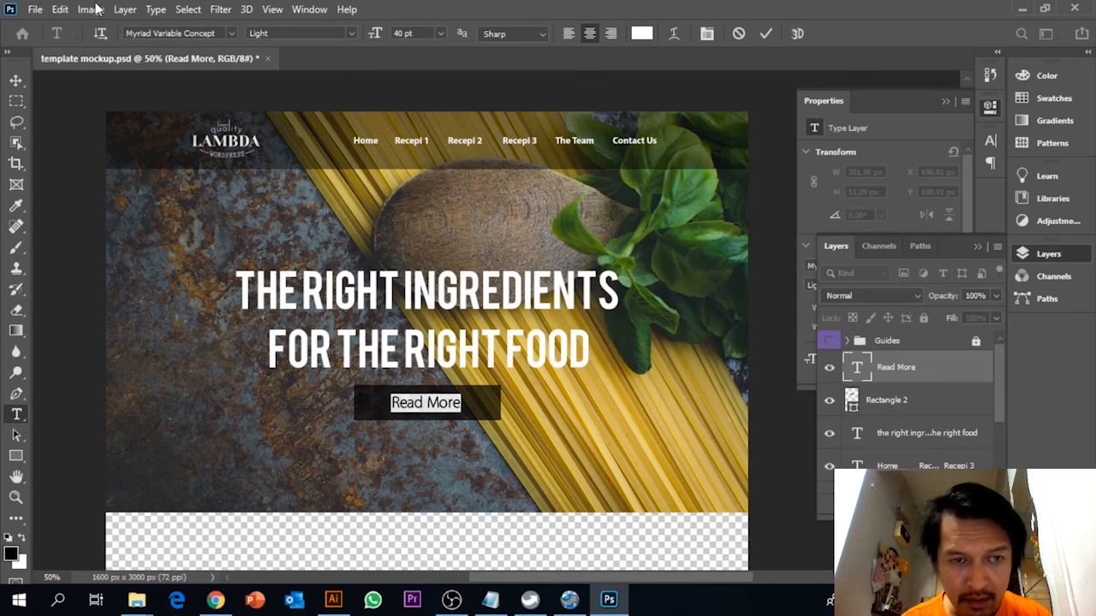
click(15, 80)
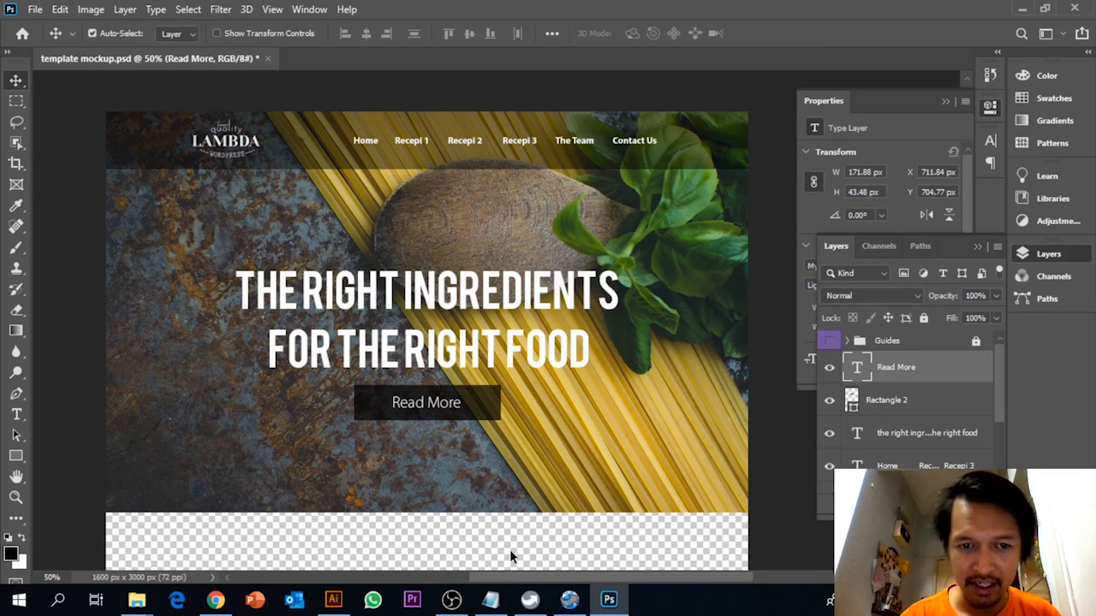
scroll(545, 428, down, 2)
scroll(545, 425, up, 3)
click(451, 599)
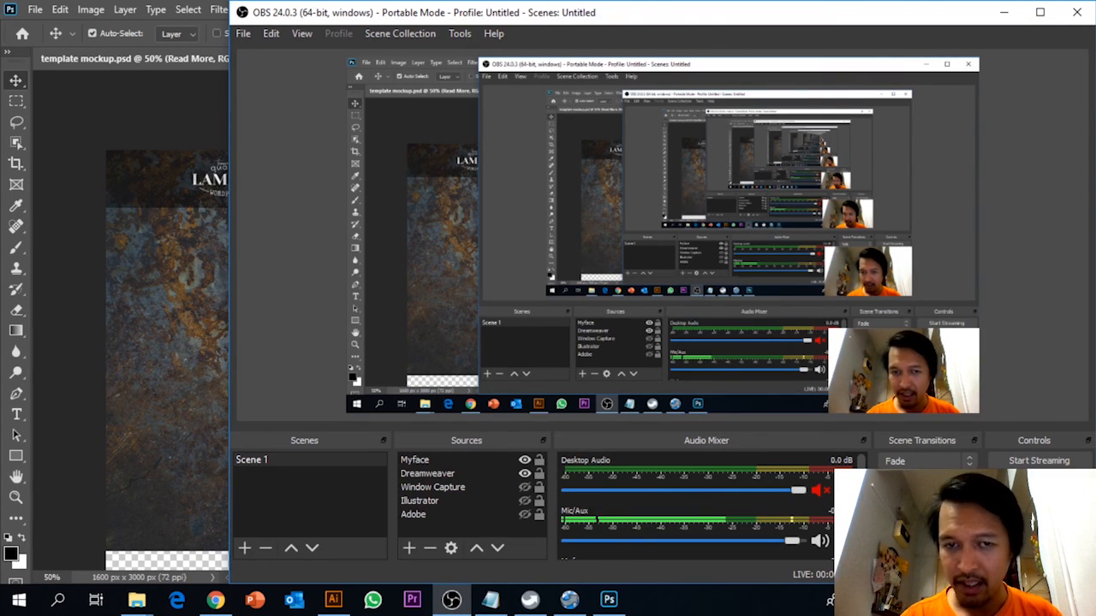
click(74, 237)
scroll(86, 246, down, 4)
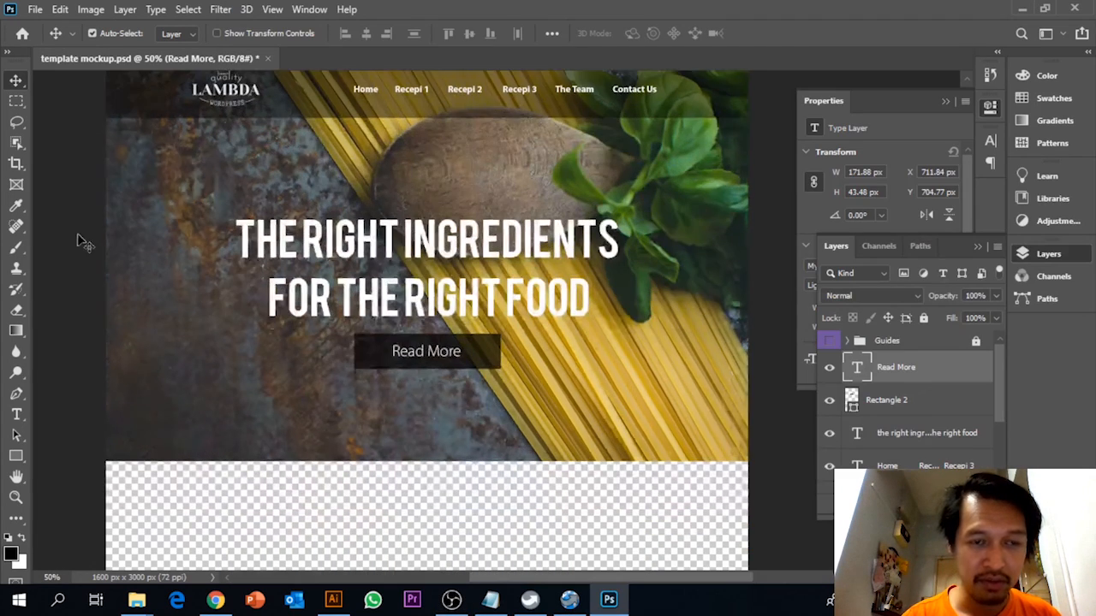
scroll(86, 246, down, 3)
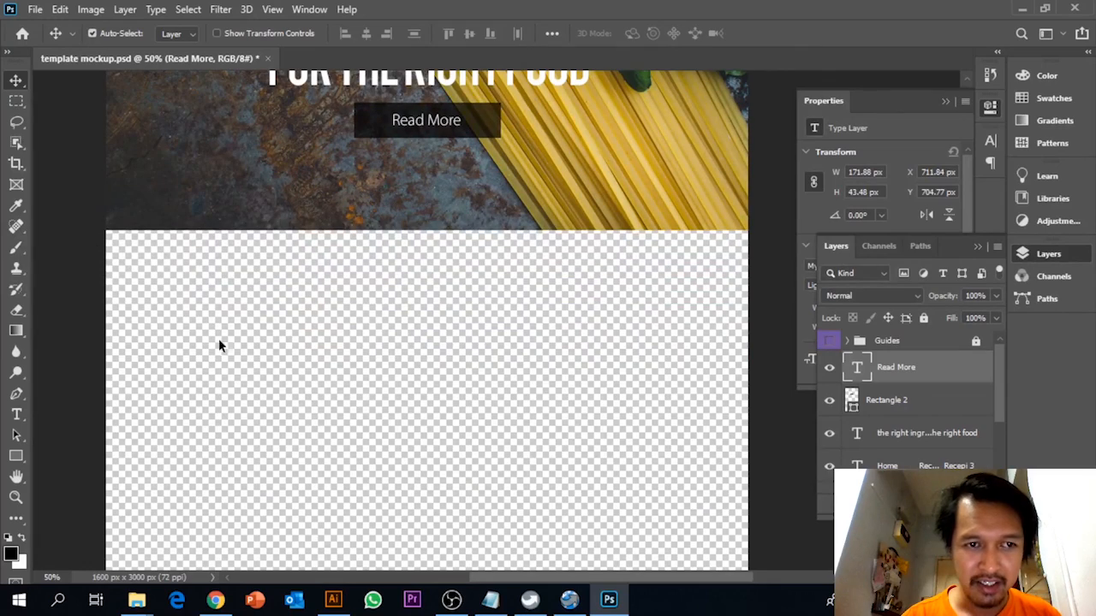